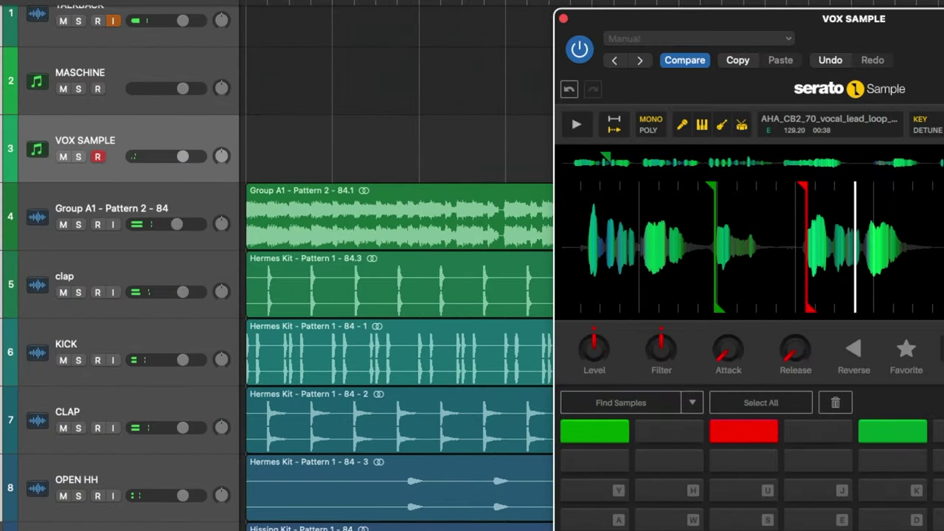
Record the vocal sample chops as a four-bar region on the VOX SAMPLE track and close the Serato Sample window
{"action": "key", "text": "r"}
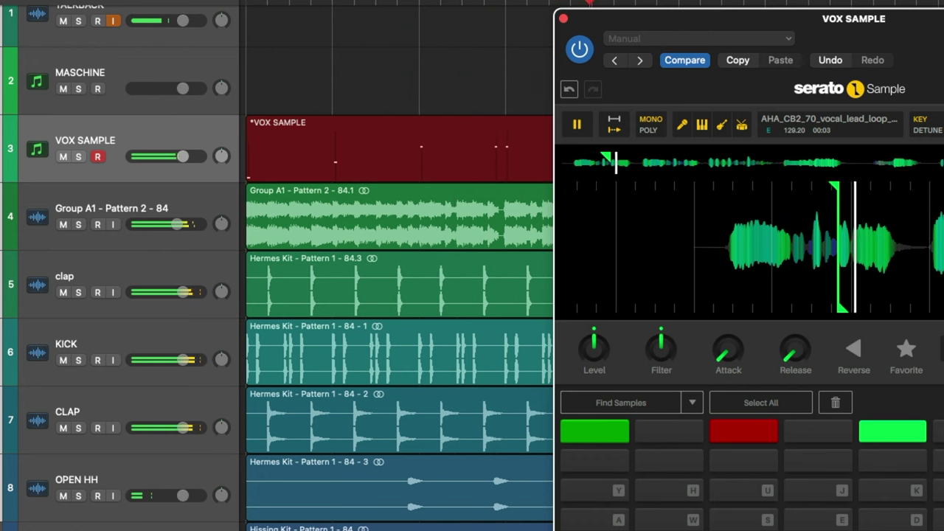
{"action": "key", "text": "space"}
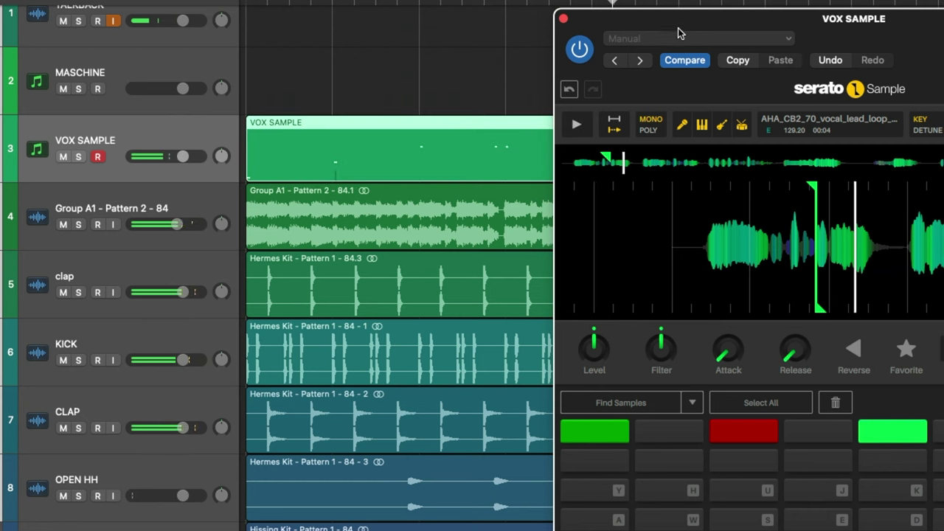
{"action": "left_click", "coordinate": [564, 20]}
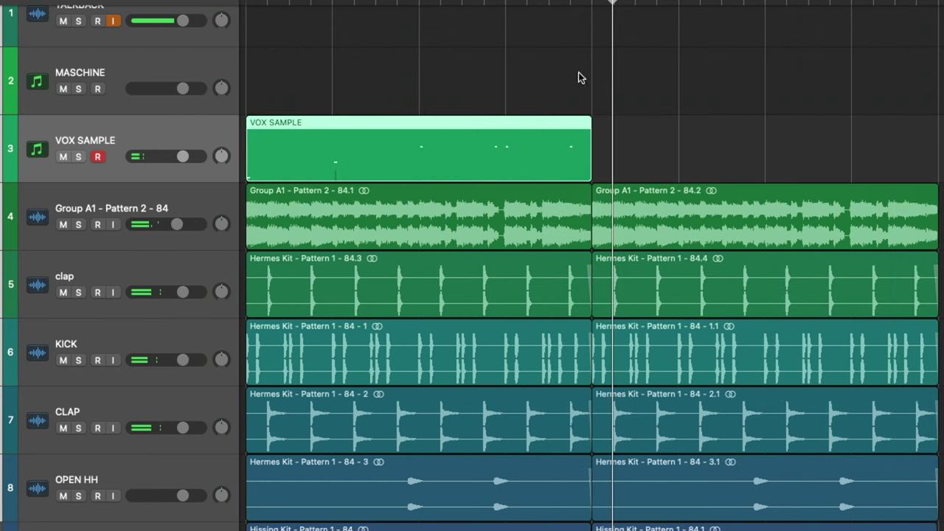
Repeat the recorded VOX SAMPLE region once to fill bars 5 to 8 and play the arrangement from the start
{"action": "key", "text": "super+r"}
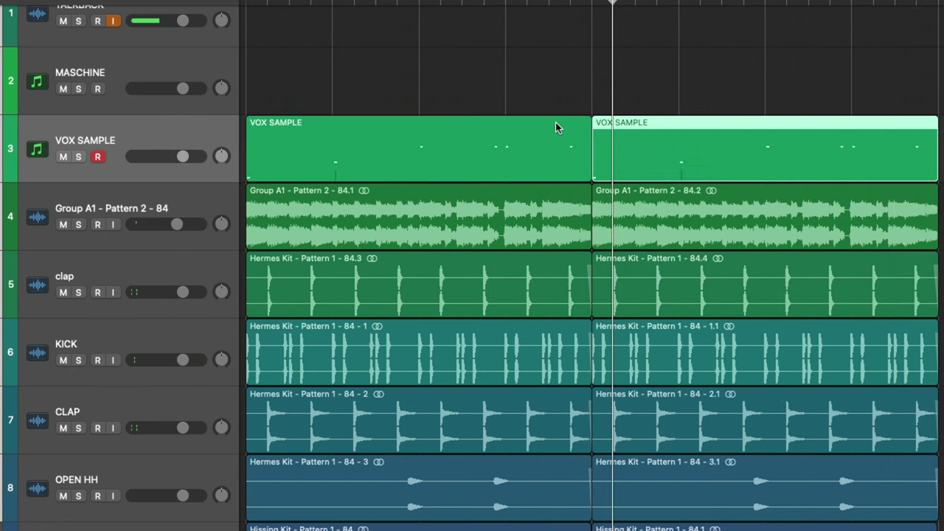
{"action": "key", "text": "Return"}
{"action": "key", "text": "space"}
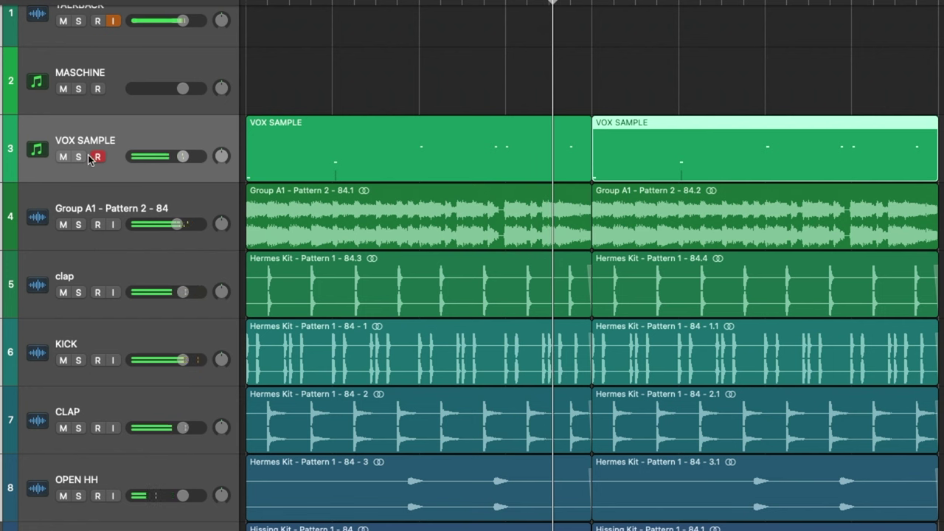
Lower the Group A1 - Pattern 2 - 84 track to -3.4 dB while soloed with VOX SAMPLE, and replay the full mix
{"action": "left_click_drag", "start_coordinate": [78, 157], "coordinate": [78, 206]}
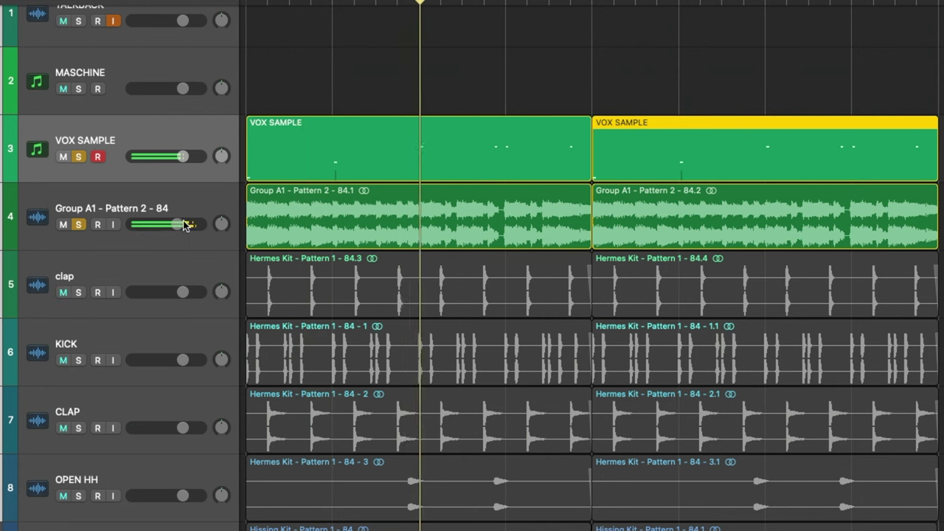
{"action": "mouse_move", "coordinate": [183, 224]}
{"action": "left_mouse_down"}
{"action": "mouse_move", "coordinate": [154, 225]}
{"action": "mouse_move", "coordinate": [171, 224]}
{"action": "left_mouse_up"}
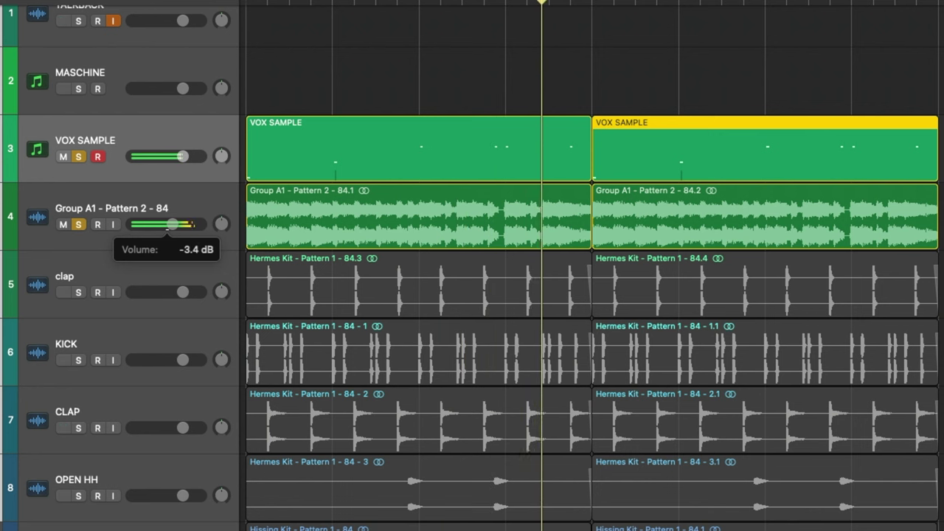
{"action": "left_click", "coordinate": [79, 224]}
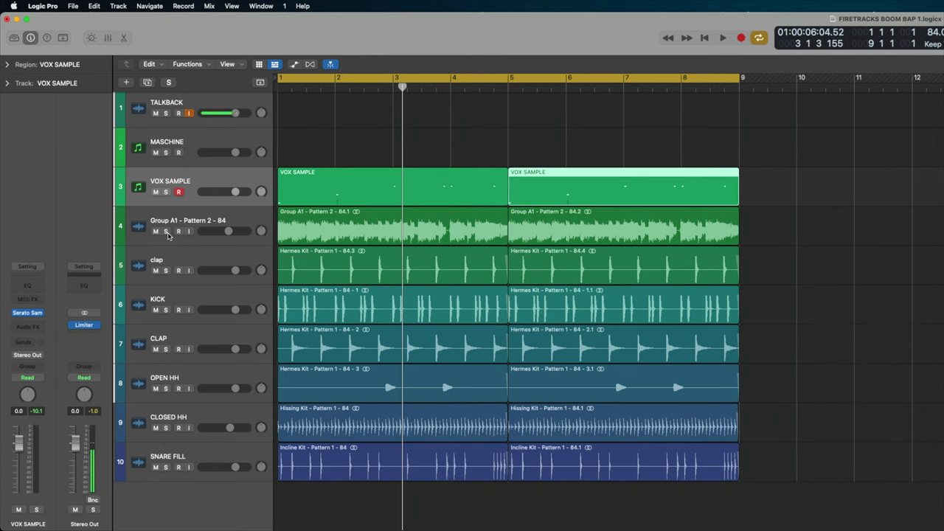
{"action": "key", "text": "Return"}
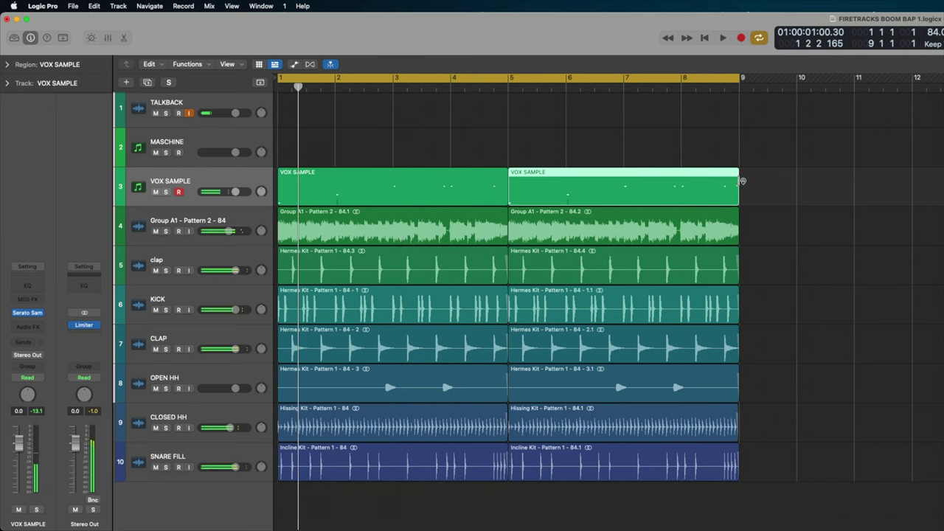
{"action": "left_click_drag", "start_coordinate": [747, 179], "coordinate": [460, 210]}
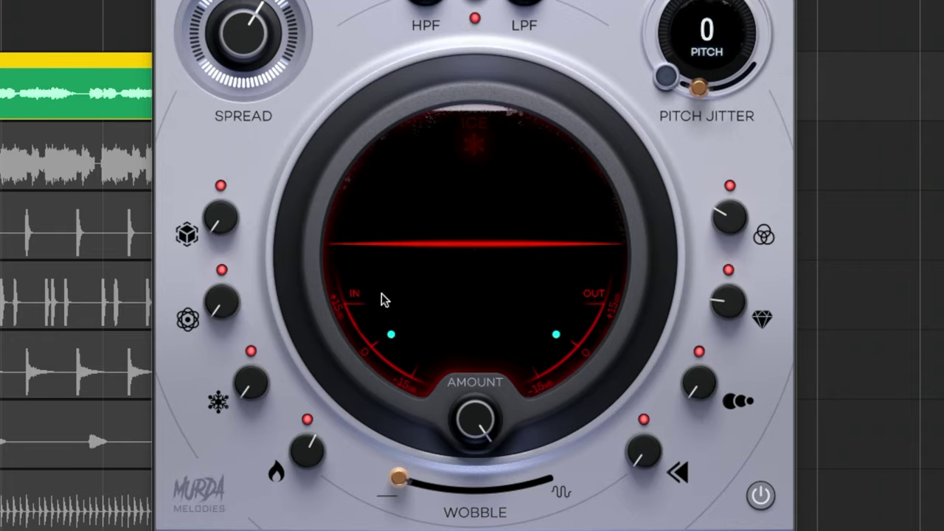
Sweep the Heat saturation in Murda Melodies on the vocal track and set it to 53%
{"action": "mouse_move", "coordinate": [296, 451]}
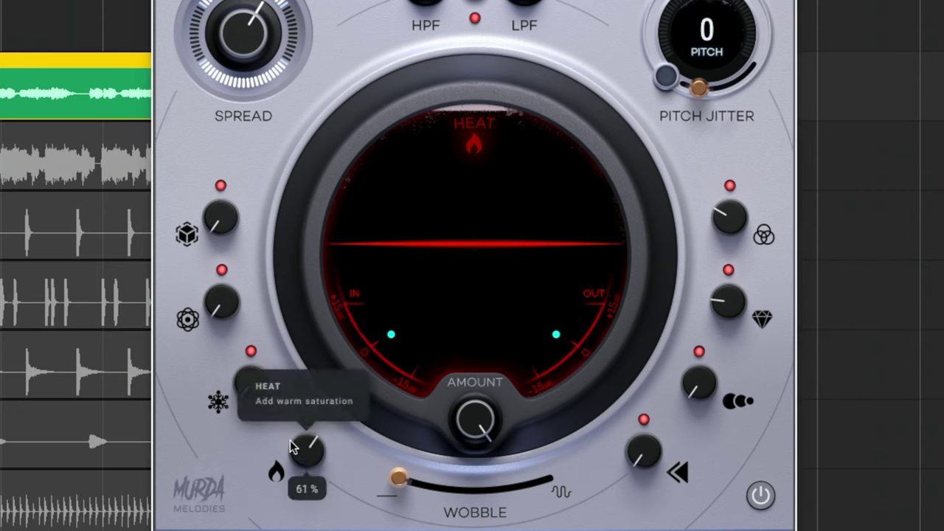
{"action": "left_click_drag", "start_coordinate": [306, 444], "coordinate": [308, 343]}
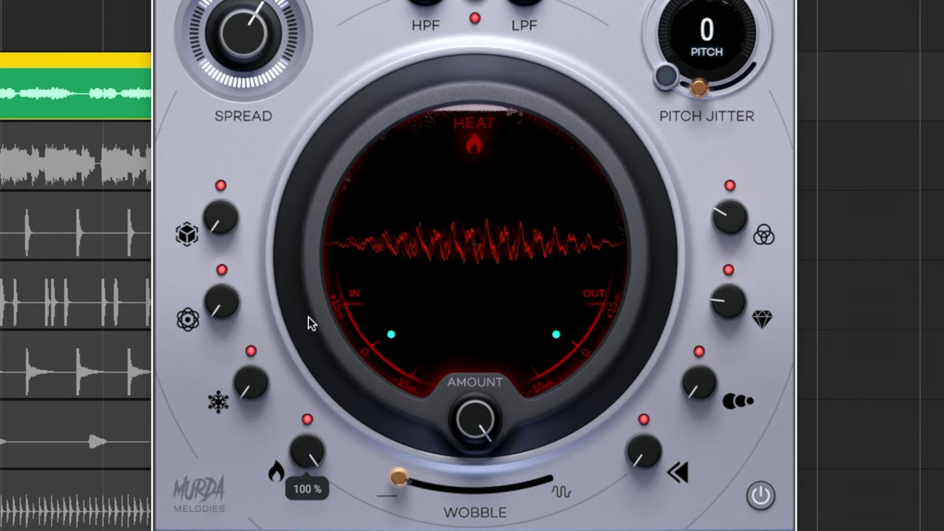
{"action": "left_click_drag", "start_coordinate": [304, 320], "coordinate": [303, 517]}
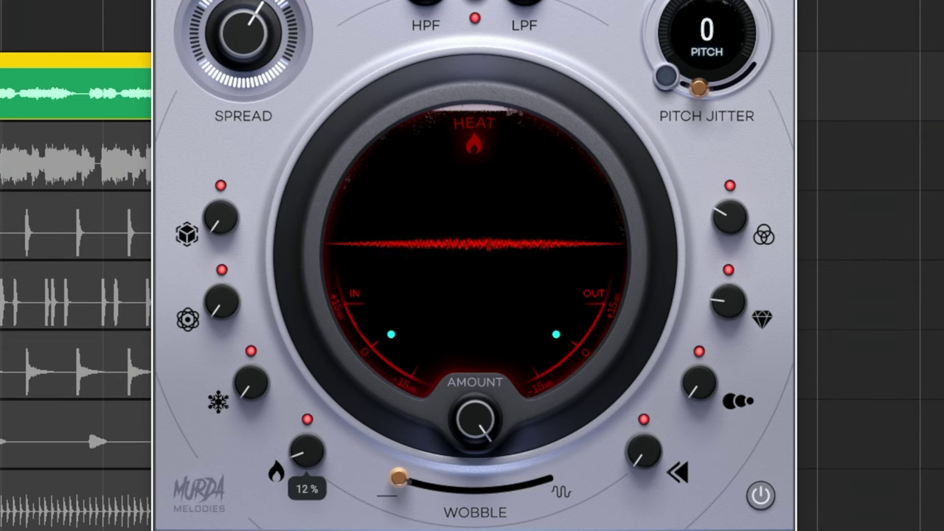
{"action": "left_click_drag", "start_coordinate": [296, 451], "coordinate": [286, 465]}
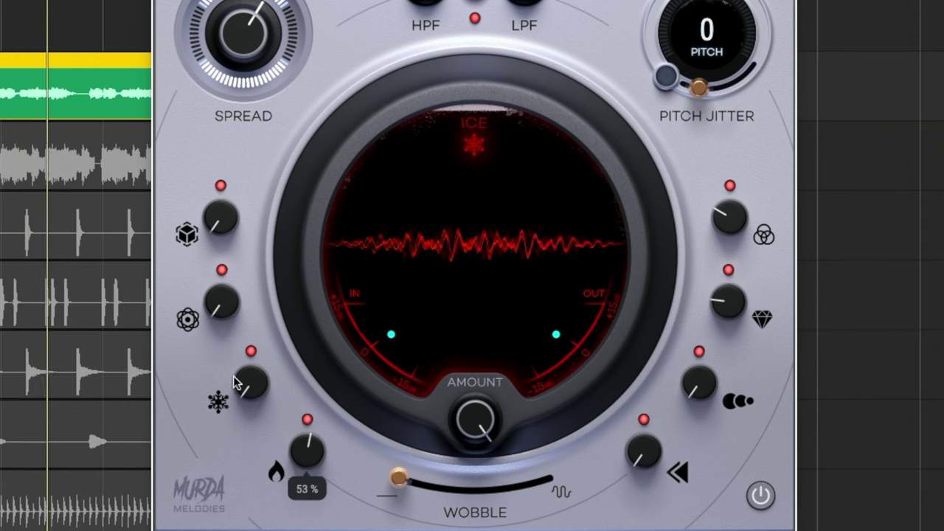
Set the Dimension effect to 19% and raise the cube-icon effect to slightly above that level
{"action": "left_click_drag", "start_coordinate": [242, 384], "coordinate": [189, 346]}
{"action": "left_click_drag", "start_coordinate": [212, 310], "coordinate": [195, 132]}
{"action": "left_click_drag", "start_coordinate": [192, 77], "coordinate": [191, 58]}
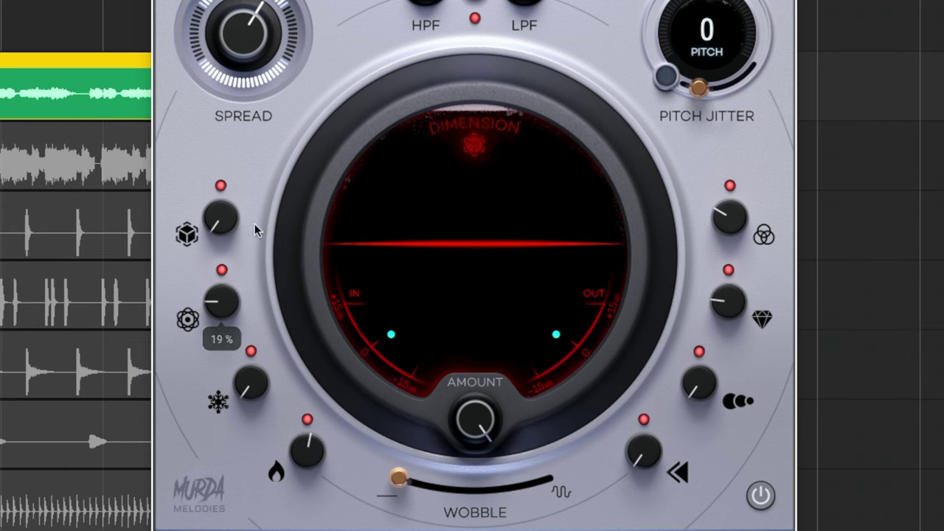
{"action": "left_click_drag", "start_coordinate": [217, 223], "coordinate": [218, 88]}
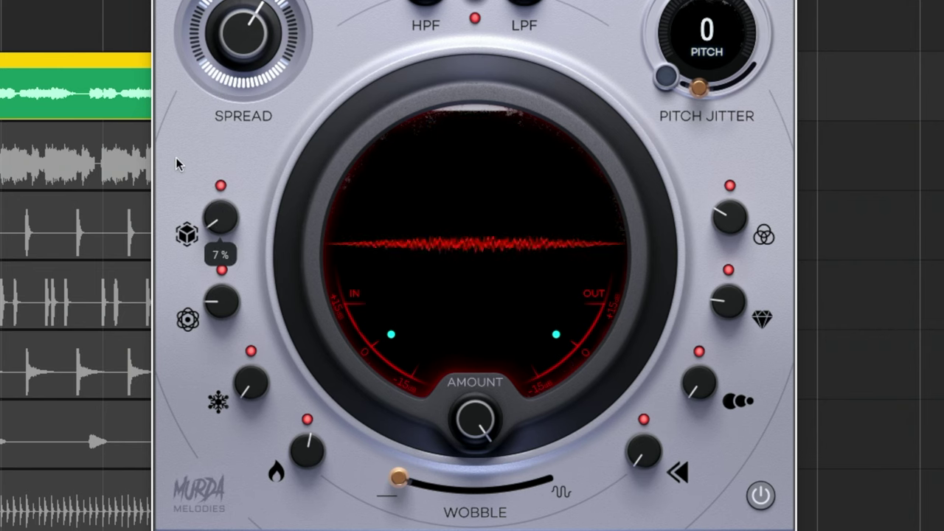
{"action": "left_click_drag", "start_coordinate": [171, 140], "coordinate": [166, 89]}
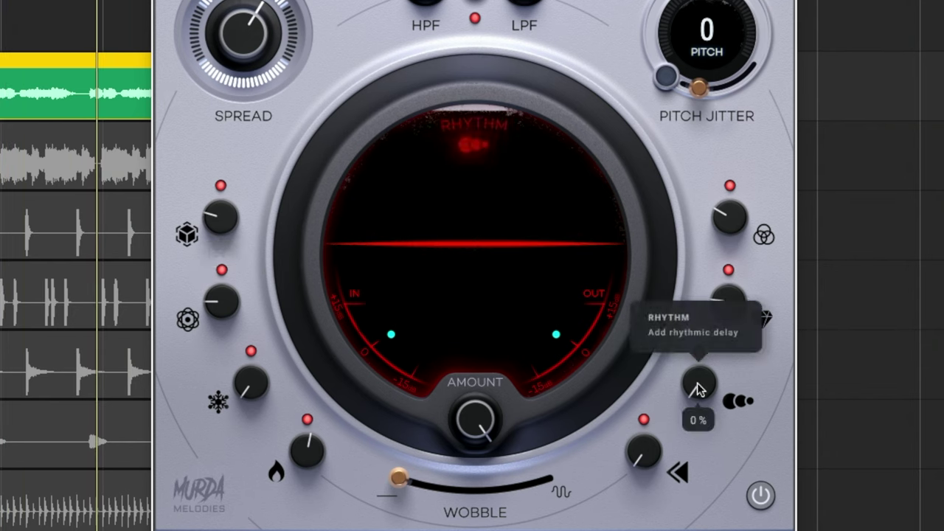
Audition different amounts of the Rhythm delay and set it to 18%
{"action": "left_click_drag", "start_coordinate": [694, 359], "coordinate": [694, 313]}
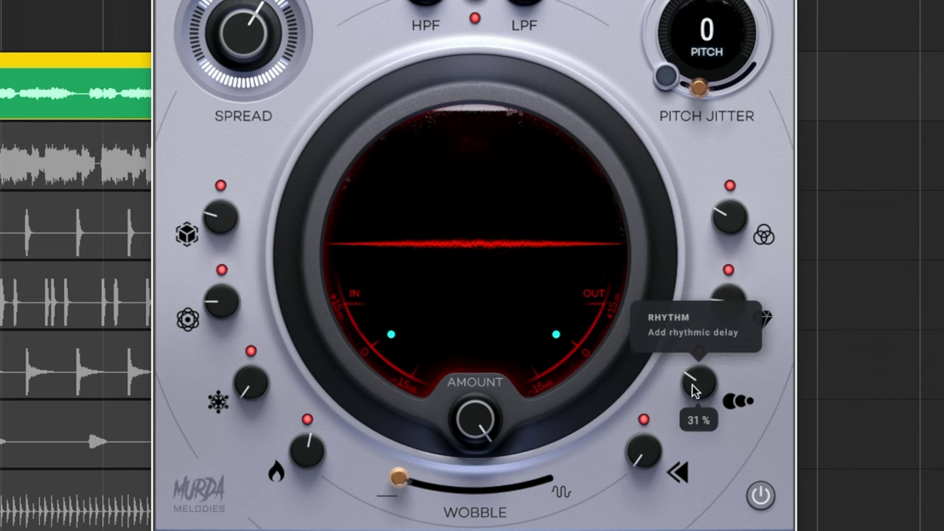
{"action": "left_click_drag", "start_coordinate": [696, 380], "coordinate": [687, 436]}
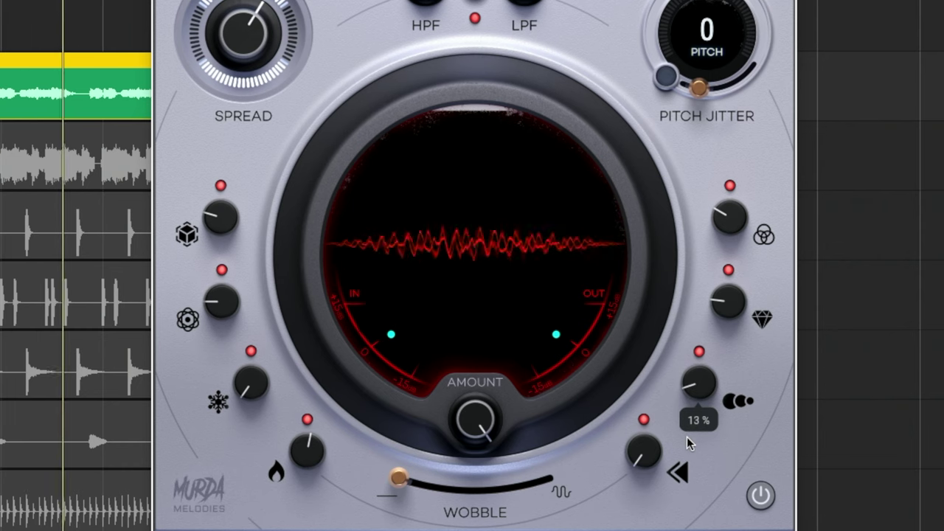
{"action": "left_click_drag", "start_coordinate": [686, 436], "coordinate": [682, 413]}
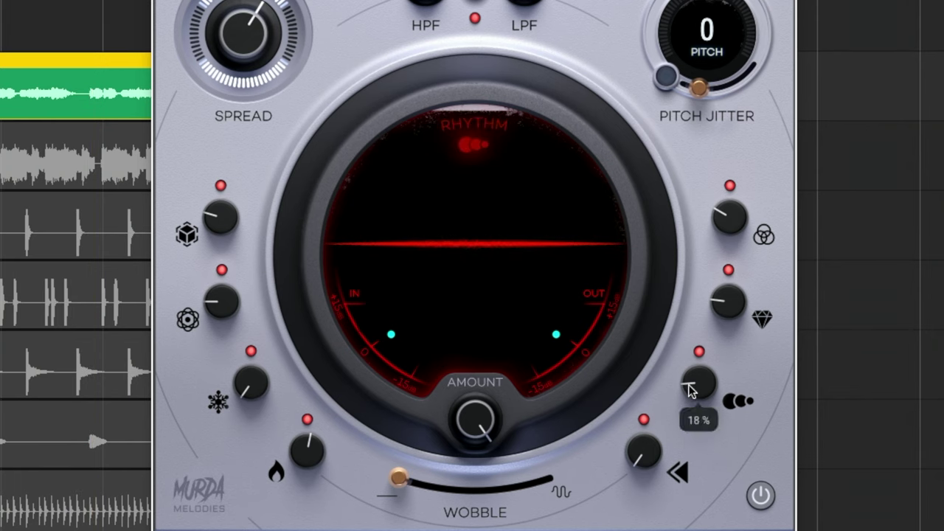
{"action": "scroll", "coordinate": [696, 385], "scroll_direction": "down", "scroll_amount": 1}
Try higher Clarity and Ensemble amounts, settling both slightly below their preset levels
{"action": "mouse_move", "coordinate": [720, 307]}
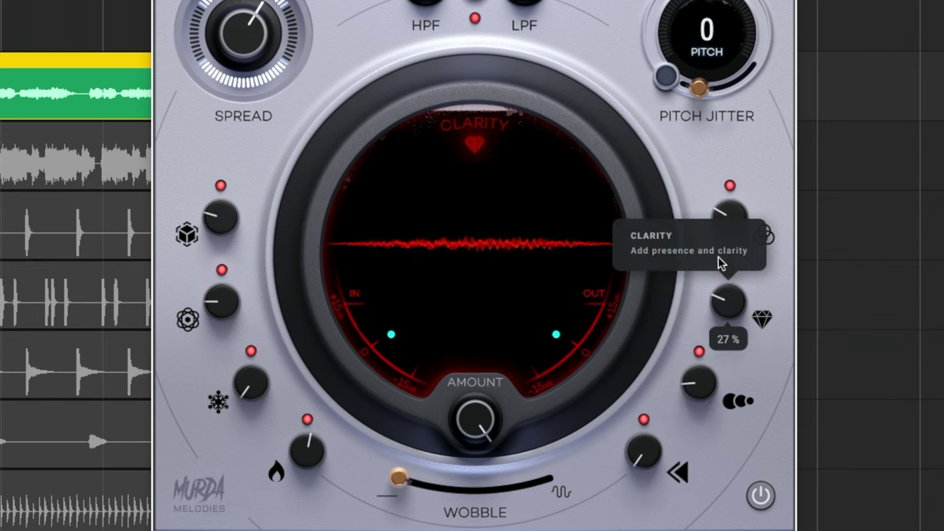
{"action": "left_click_drag", "start_coordinate": [718, 256], "coordinate": [712, 320]}
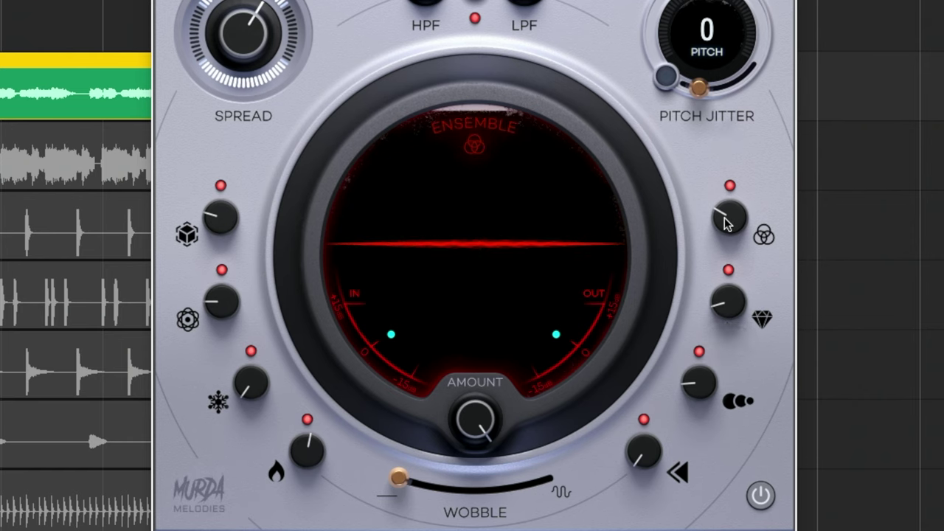
{"action": "mouse_move", "coordinate": [725, 224]}
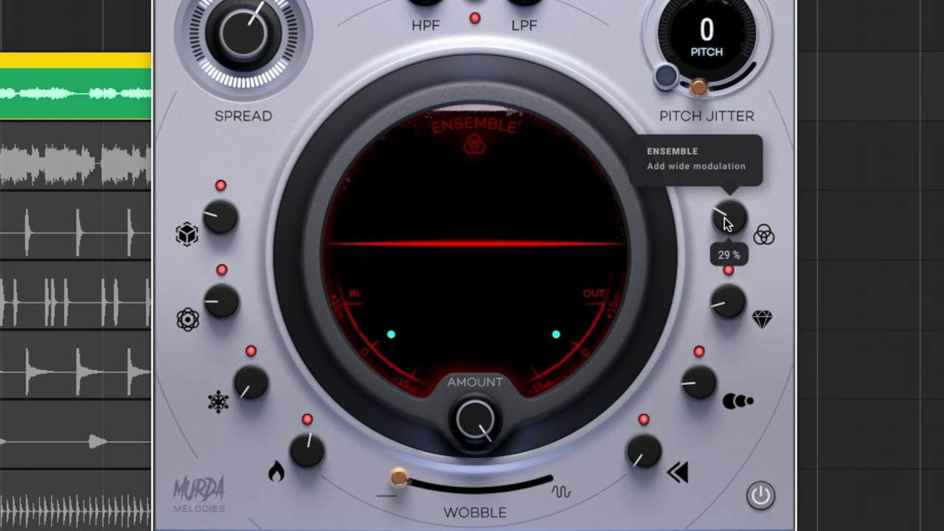
{"action": "left_click_drag", "start_coordinate": [723, 213], "coordinate": [719, 93]}
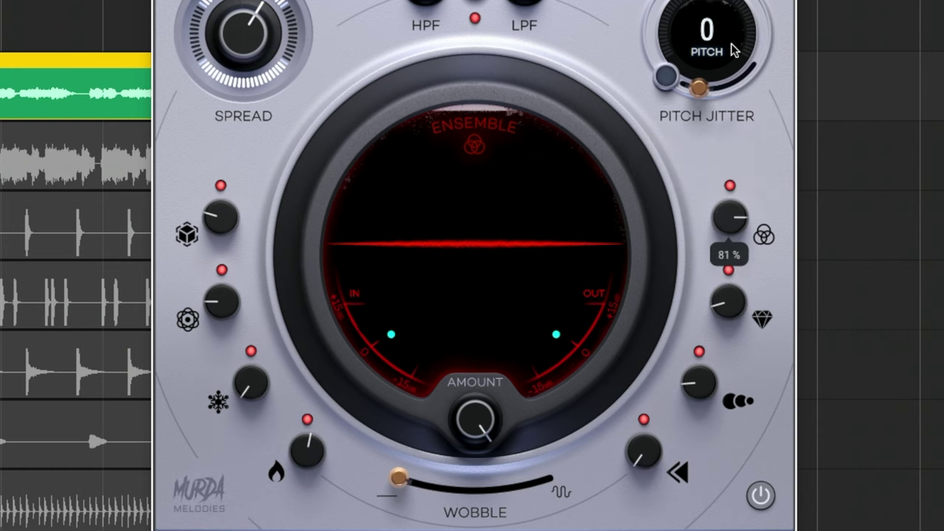
{"action": "left_click_drag", "start_coordinate": [731, 44], "coordinate": [649, 185]}
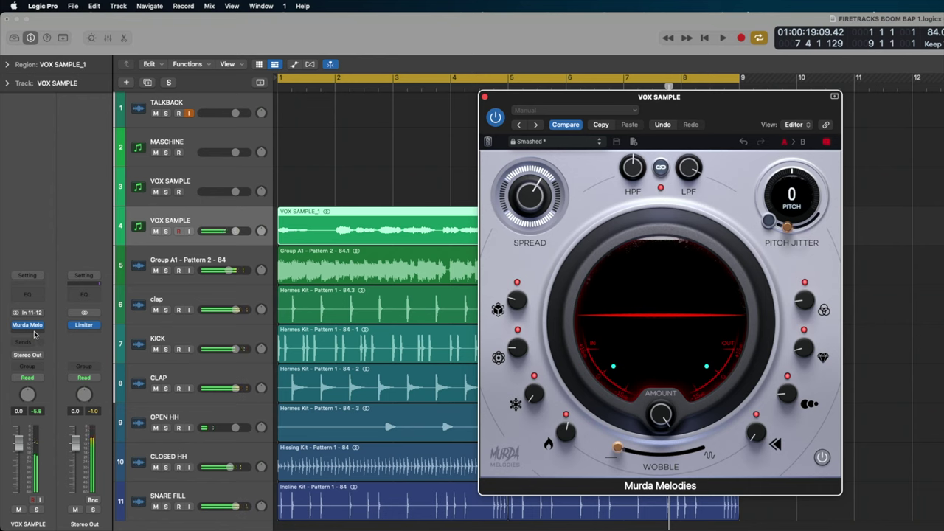
Insert a stereo UADx LA-2A Tube Compressor after Murda Melodies on the VOX SAMPLE channel and reposition its window
{"action": "left_click", "coordinate": [33, 330]}
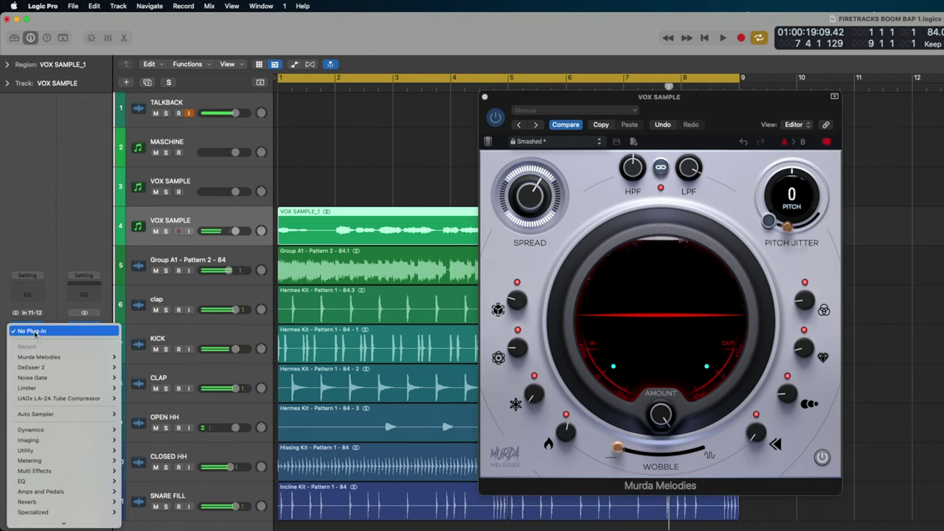
{"action": "mouse_move", "coordinate": [72, 369]}
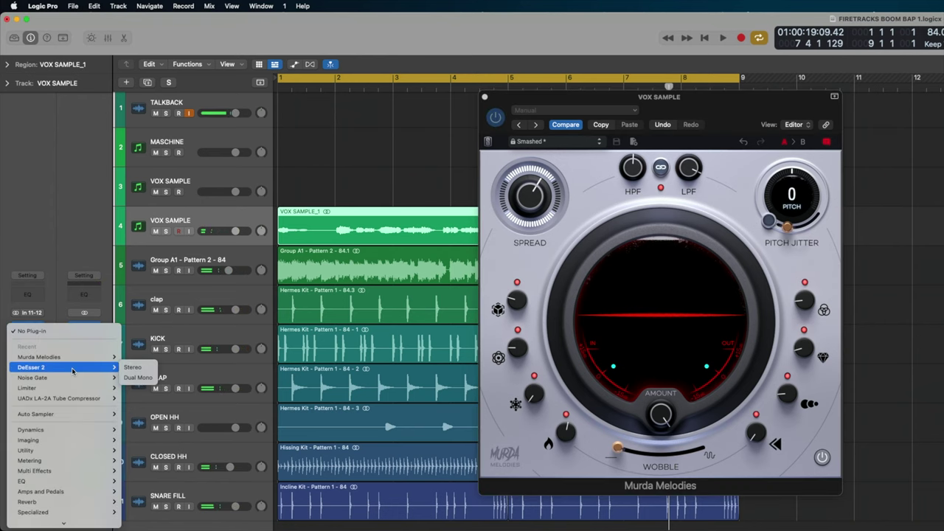
{"action": "mouse_move", "coordinate": [92, 399]}
{"action": "left_click", "coordinate": [131, 394]}
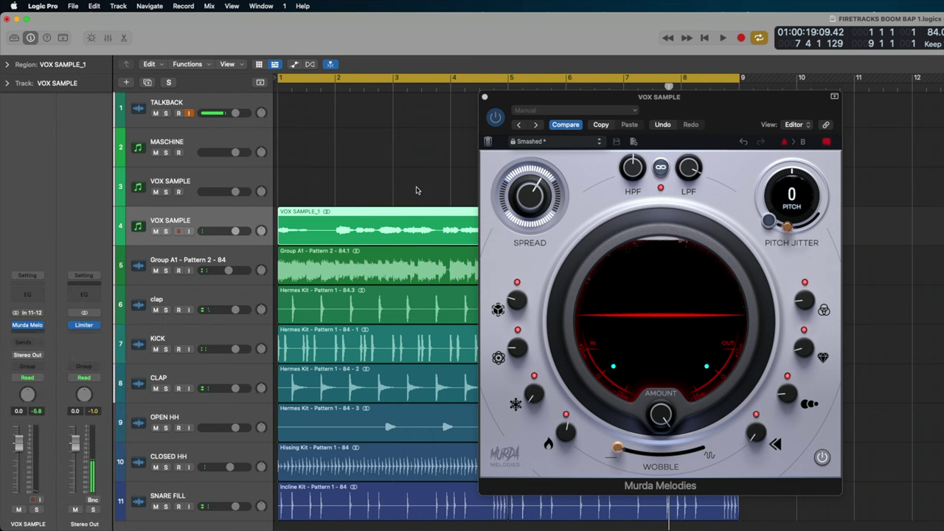
{"action": "left_click_drag", "start_coordinate": [693, 138], "coordinate": [470, 99]}
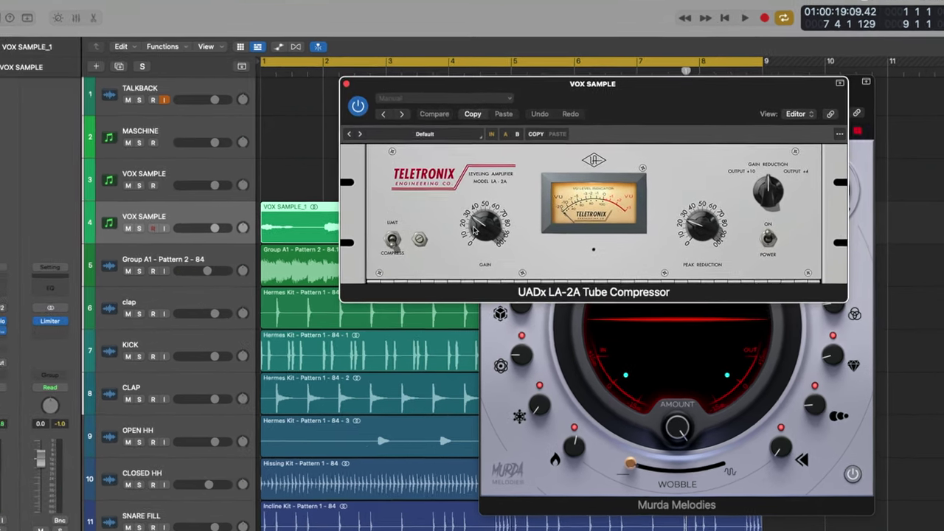
Lower the compressor's gain to about 20 and peak reduction to below 10, and compare it bypassed and active
{"action": "left_click_drag", "start_coordinate": [494, 242], "coordinate": [494, 259]}
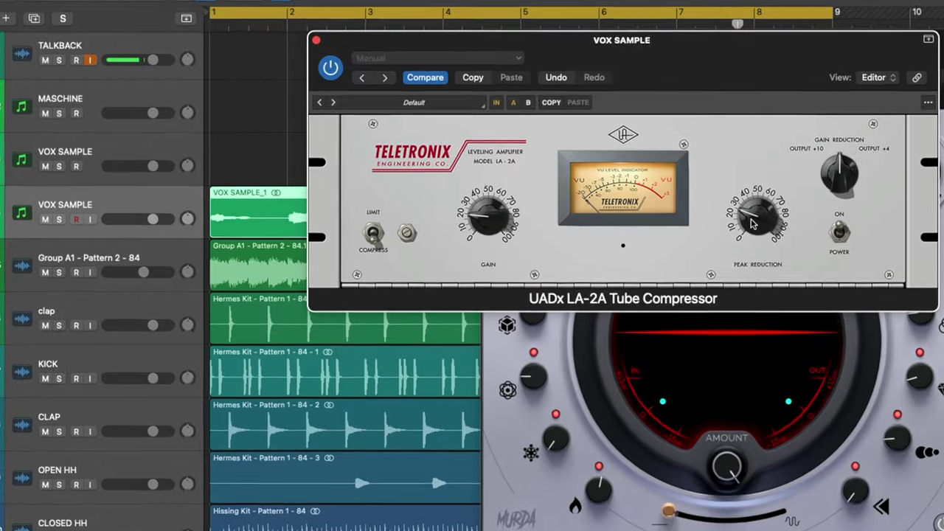
{"action": "left_click_drag", "start_coordinate": [752, 223], "coordinate": [747, 295]}
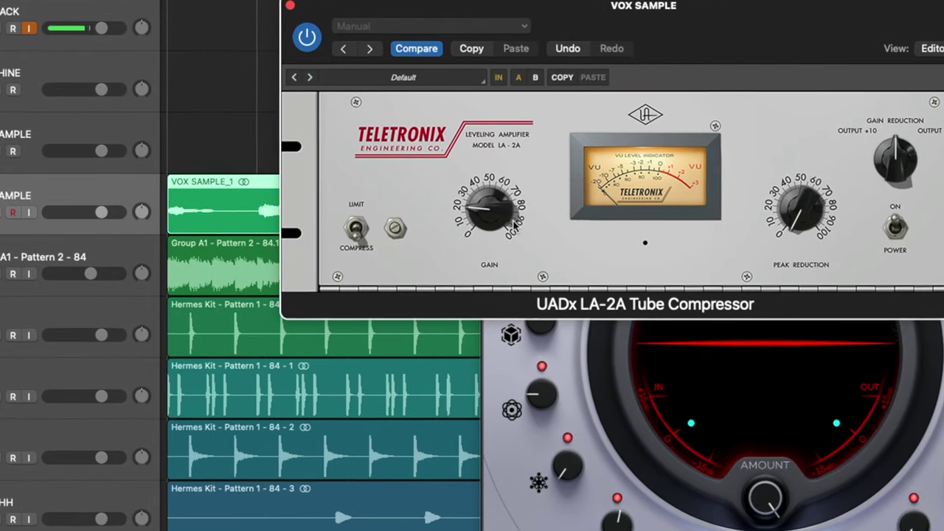
{"action": "left_click", "coordinate": [306, 39]}
{"action": "left_click", "coordinate": [298, 41]}
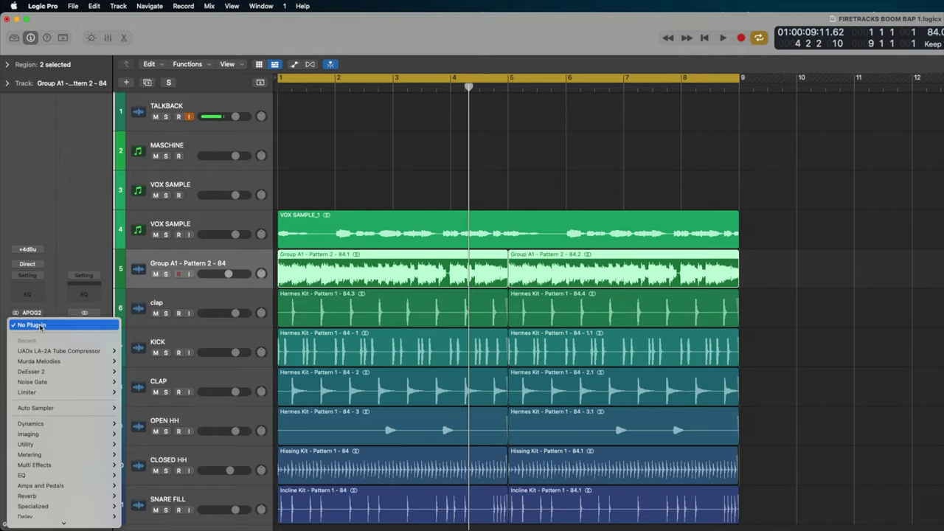
Insert a stereo UADx LA-2A Tube Compressor on the Group A1 - Pattern 2 - 84 channel and move its window clear
{"action": "mouse_move", "coordinate": [74, 382]}
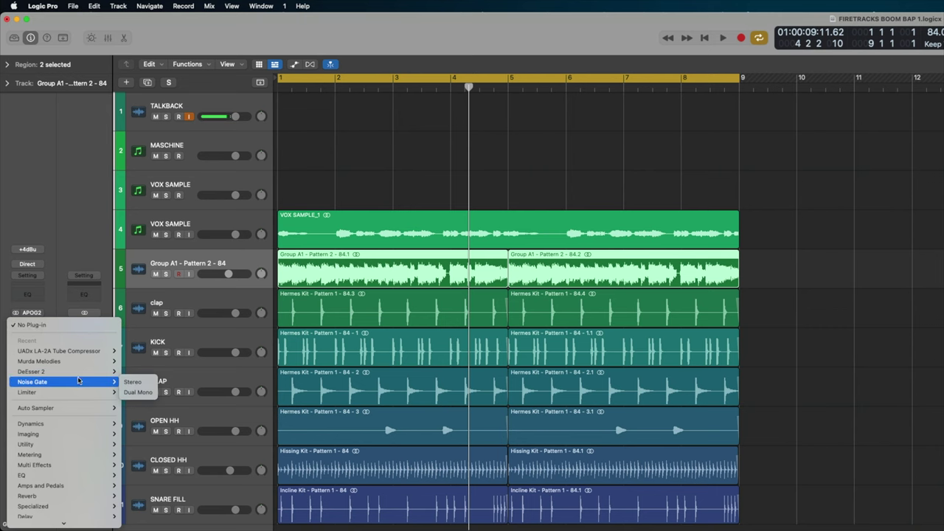
{"action": "left_click", "coordinate": [135, 351]}
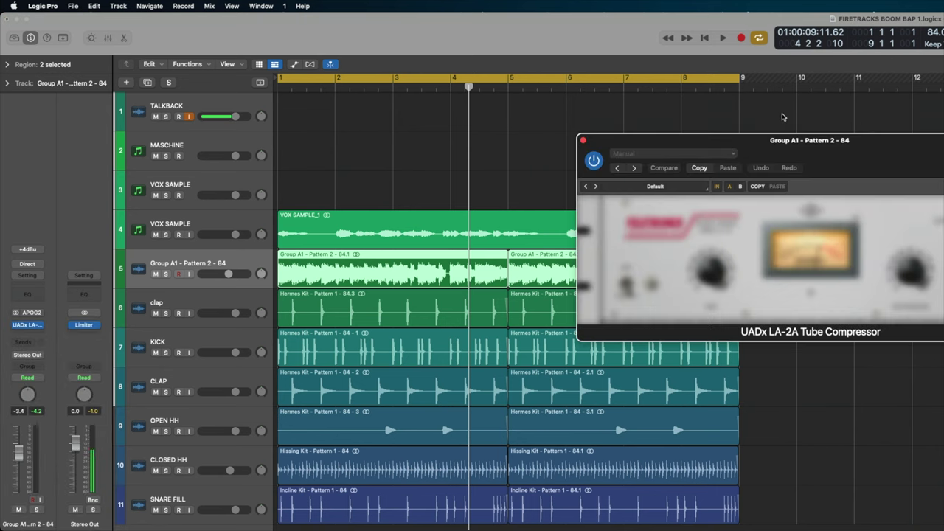
{"action": "left_click_drag", "start_coordinate": [856, 140], "coordinate": [609, 127]}
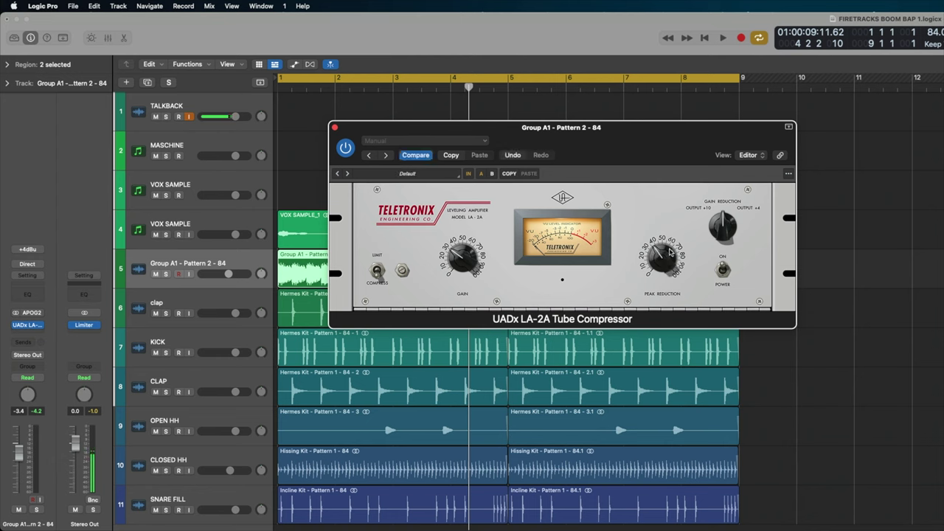
Play the beat, turn the LA-2A's peak reduction down to about 0 and gain to about 20, and compare it bypassed and active
{"action": "key", "text": "space"}
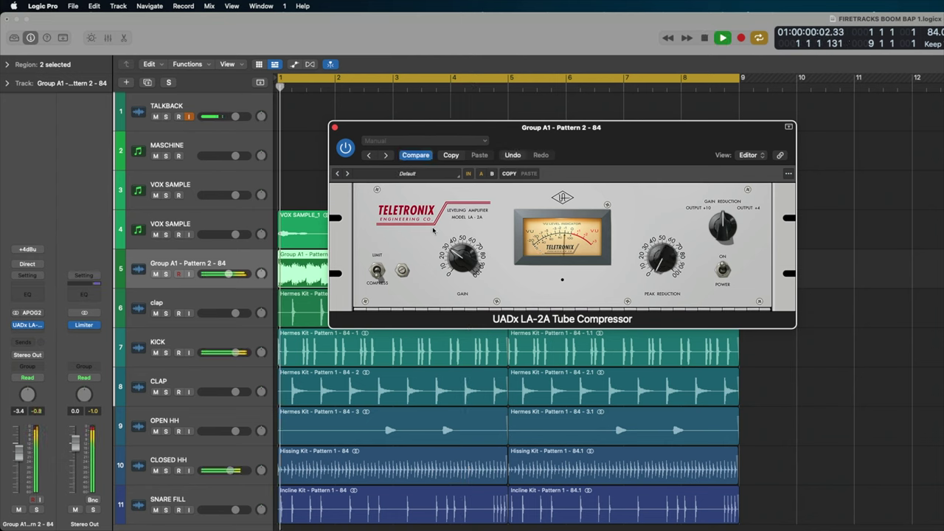
{"action": "left_click", "coordinate": [345, 148]}
{"action": "left_click", "coordinate": [345, 148]}
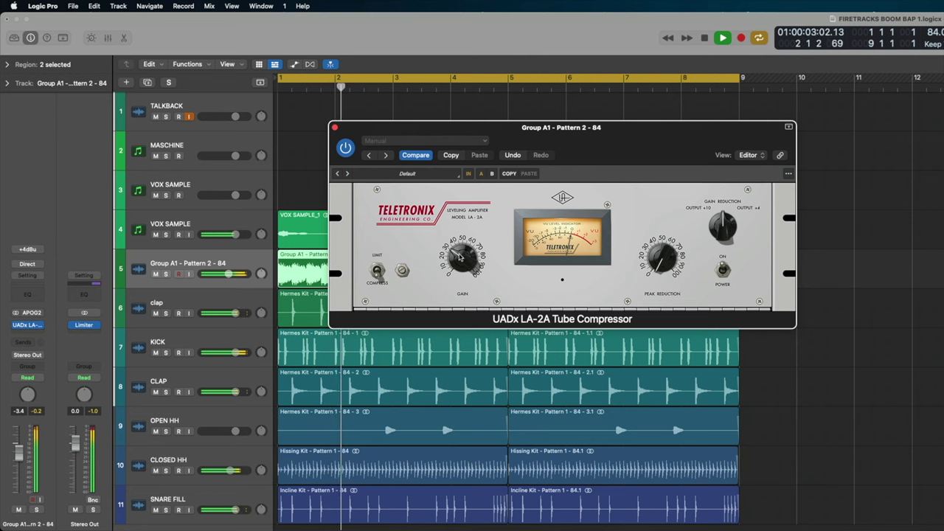
{"action": "left_click", "coordinate": [346, 149]}
{"action": "key", "text": "space"}
{"action": "key", "text": "space"}
{"action": "left_click", "coordinate": [346, 149]}
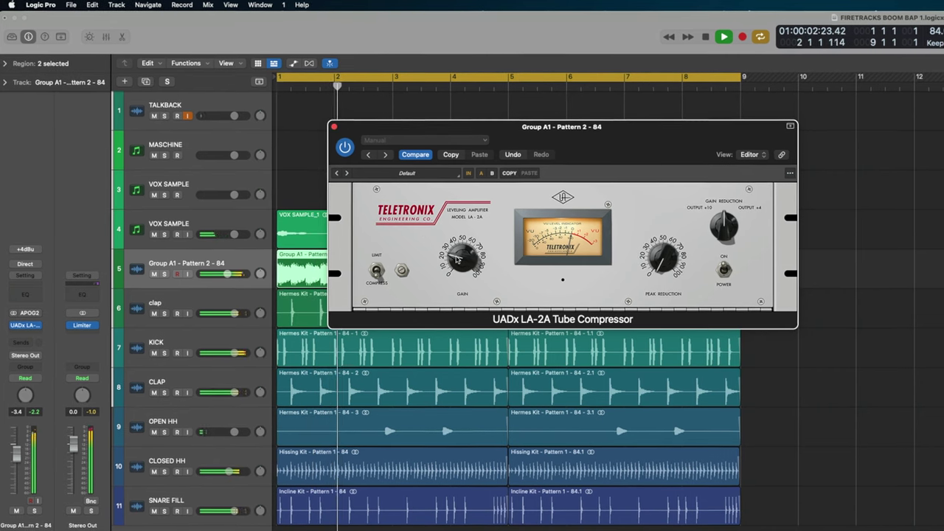
Raise the LA-2A's peak reduction to between 10 and 20 during playback, comparing the sample with the compressor bypassed and active
{"action": "key", "text": "space"}
{"action": "key", "text": "space"}
{"action": "left_click", "coordinate": [342, 145]}
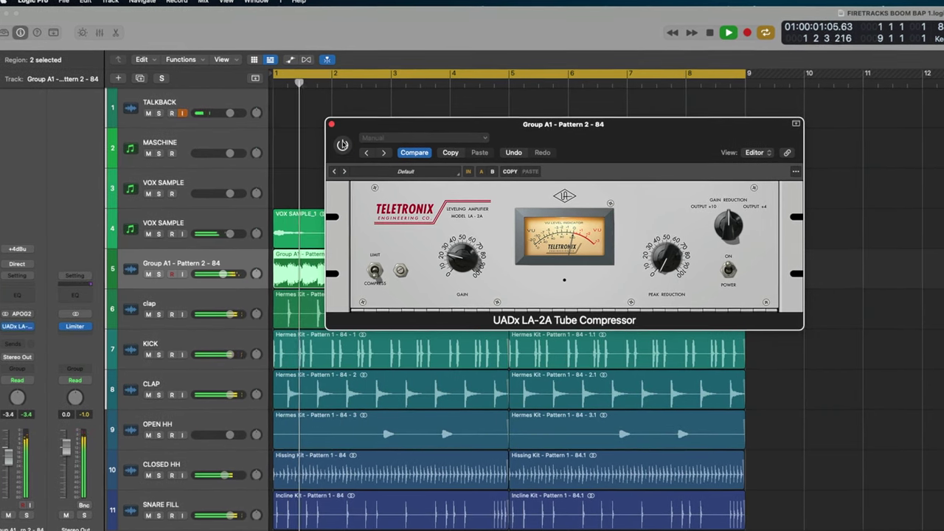
{"action": "left_click", "coordinate": [341, 144]}
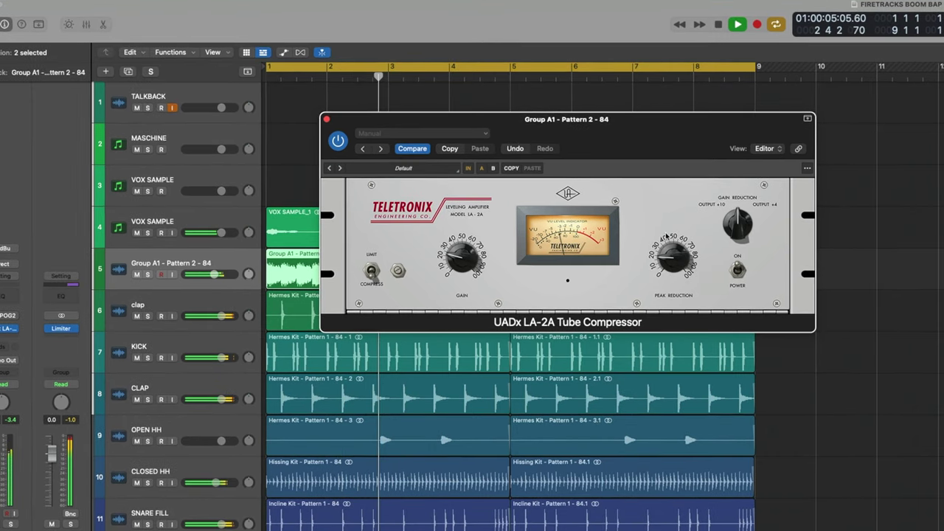
{"action": "key", "text": "Return"}
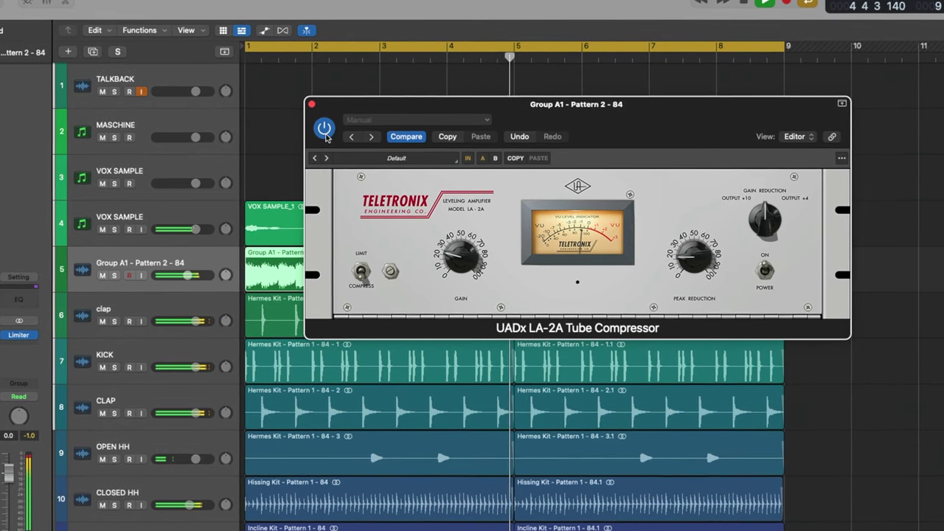
{"action": "left_click", "coordinate": [324, 130]}
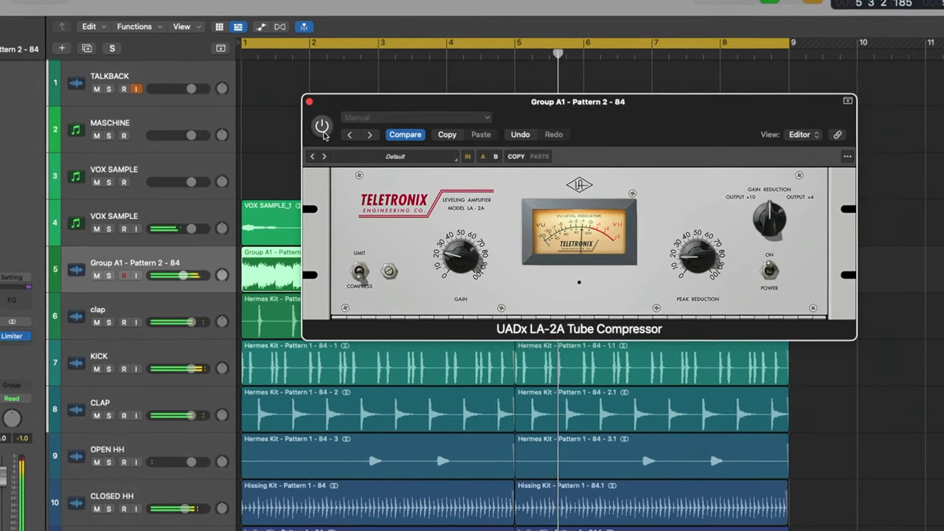
{"action": "left_click", "coordinate": [322, 126]}
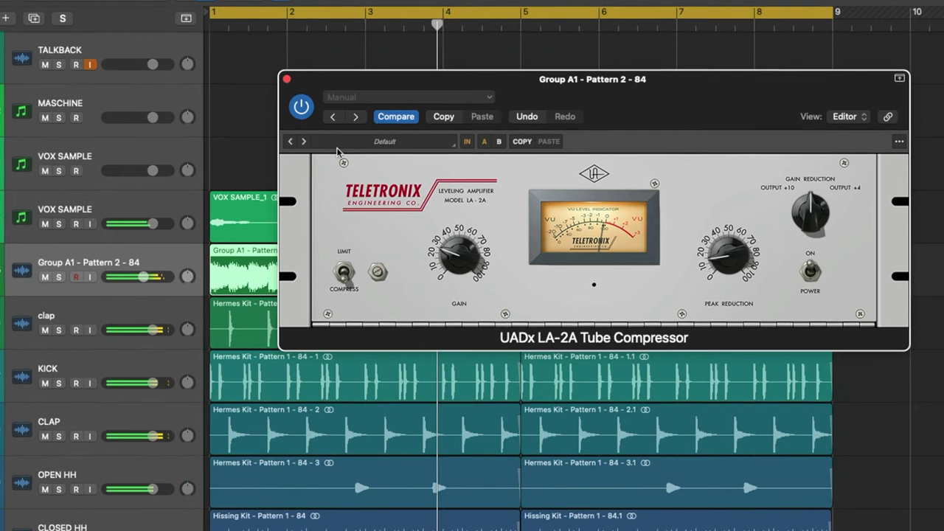
Close the compressor and listen to the Group A1 - Pattern 2 - 84 track in solo
{"action": "left_click", "coordinate": [286, 77]}
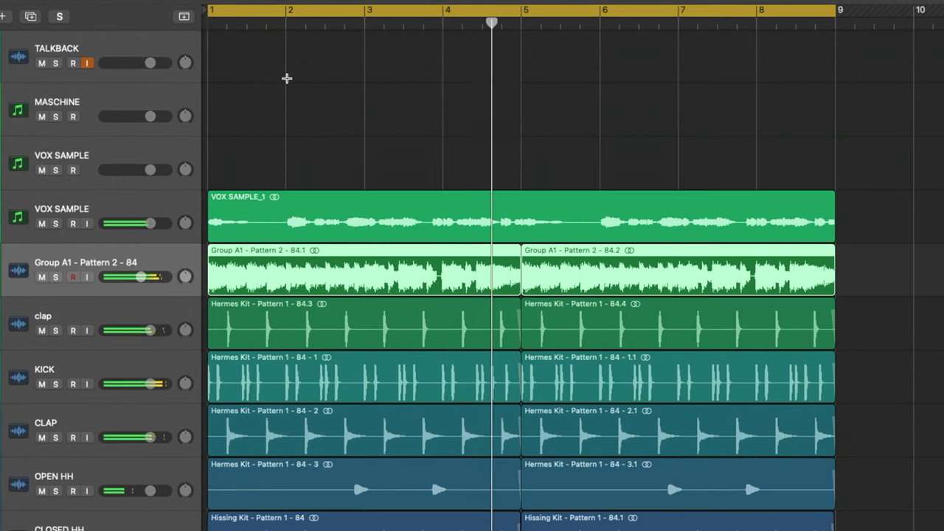
{"action": "left_click", "coordinate": [55, 276]}
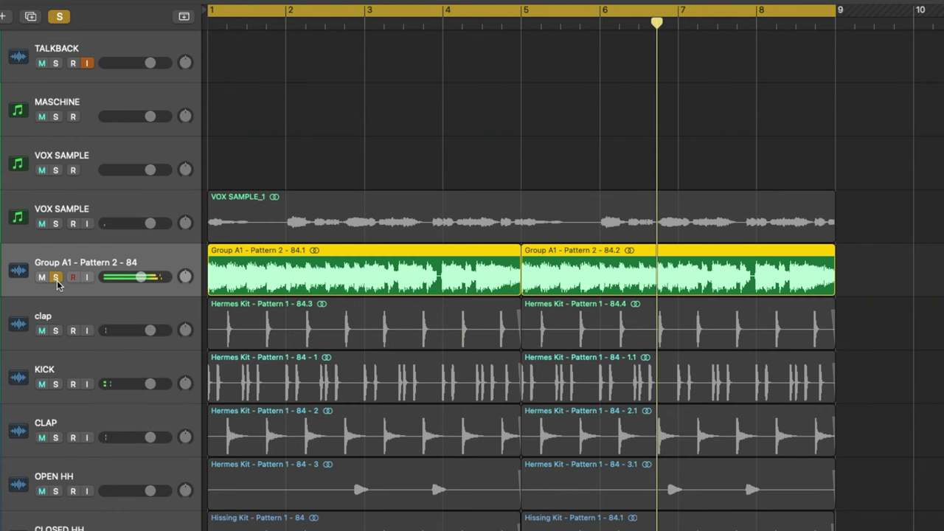
{"action": "left_click", "coordinate": [57, 280]}
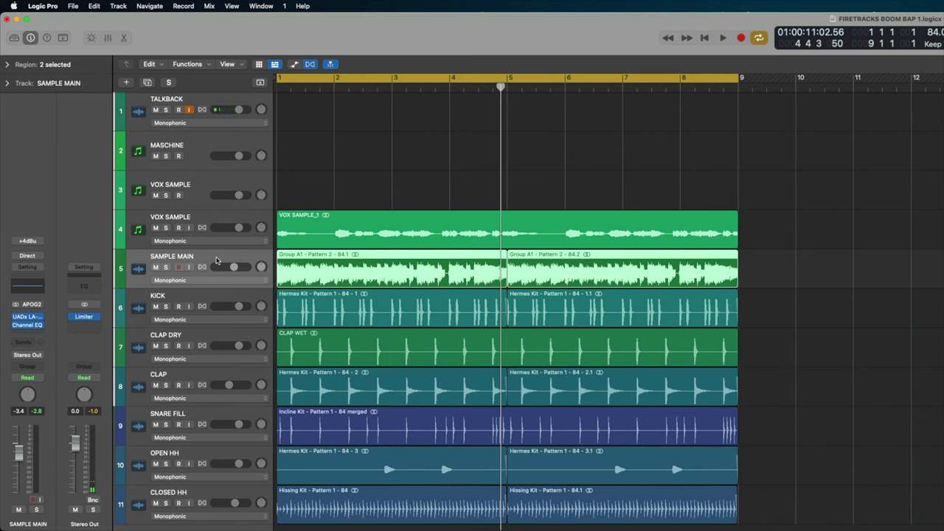
Duplicate the SAMPLE MAIN track, copy both its regions onto the duplicate, and rename the original track BASS
{"action": "key", "text": "super+d"}
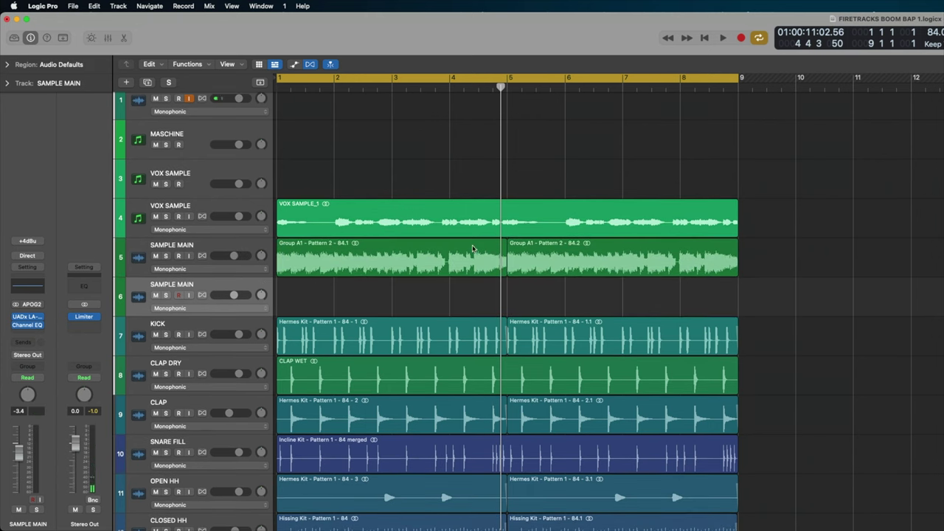
{"action": "left_click_drag", "start_coordinate": [748, 246], "coordinate": [469, 298]}
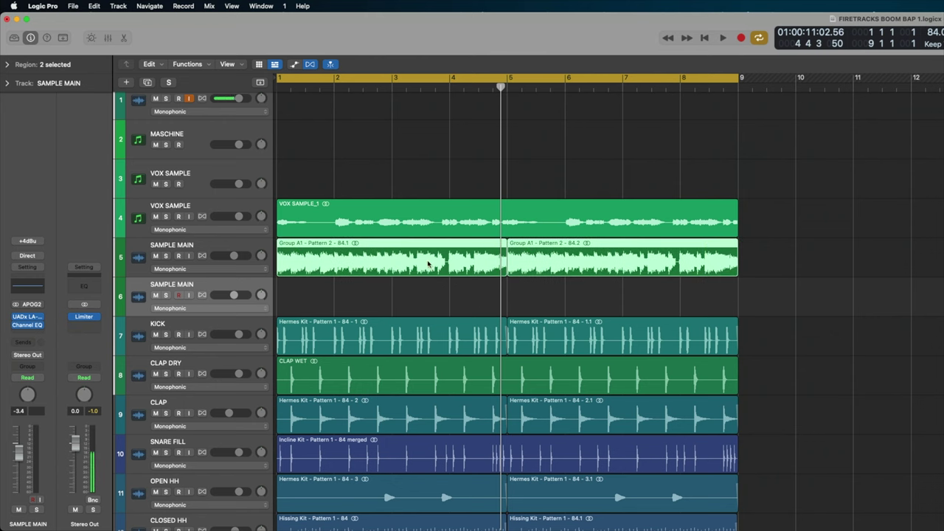
{"action": "left_click_drag", "start_coordinate": [428, 263], "coordinate": [429, 291]}
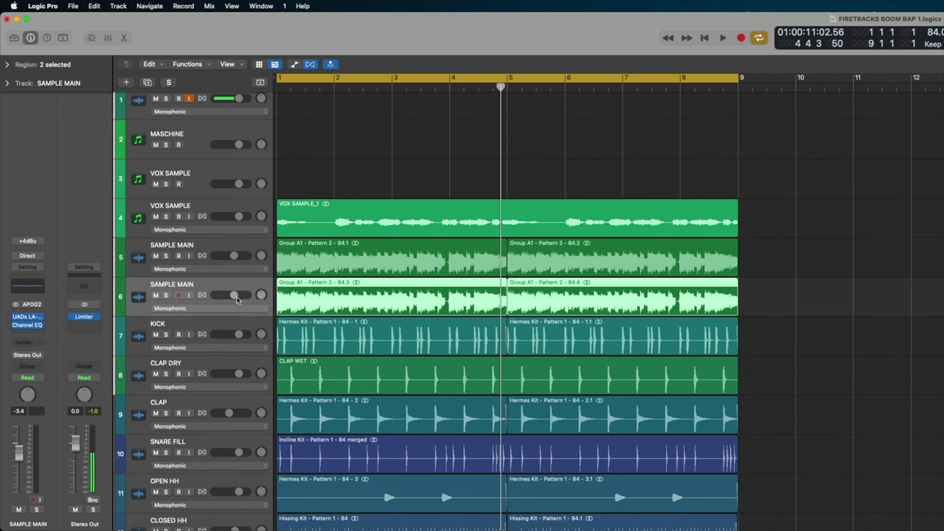
{"action": "left_click", "coordinate": [202, 247]}
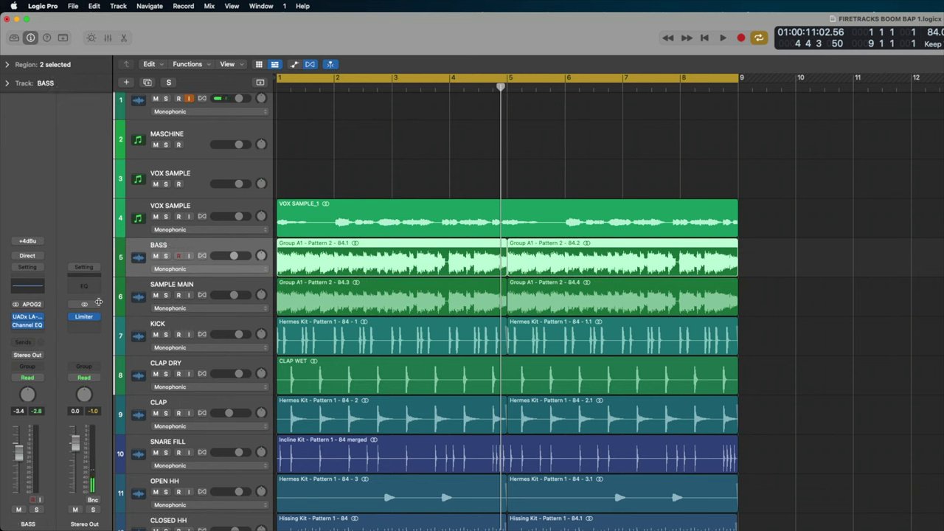
Enable the high-cut band in the BASS track's Channel EQ, lower it to 117 Hz, and play the beat
{"action": "left_click", "coordinate": [29, 325]}
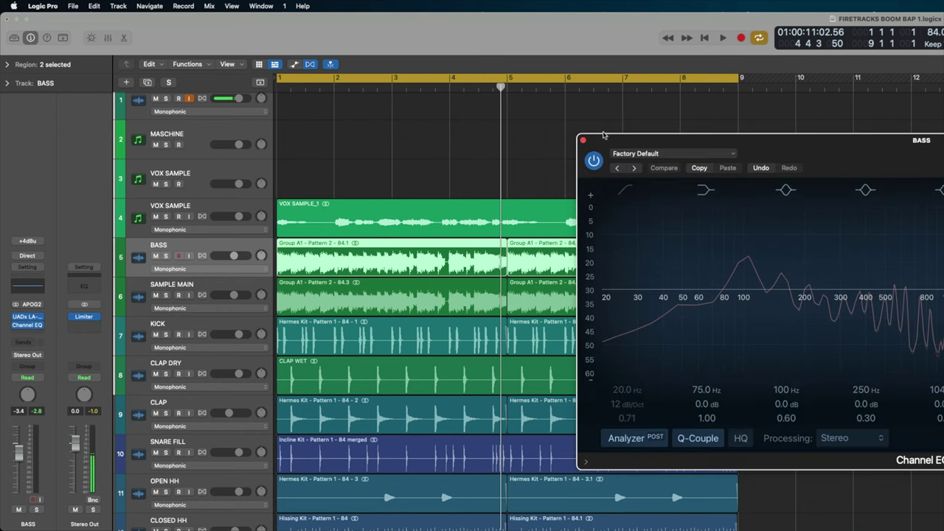
{"action": "left_click_drag", "start_coordinate": [800, 159], "coordinate": [474, 74]}
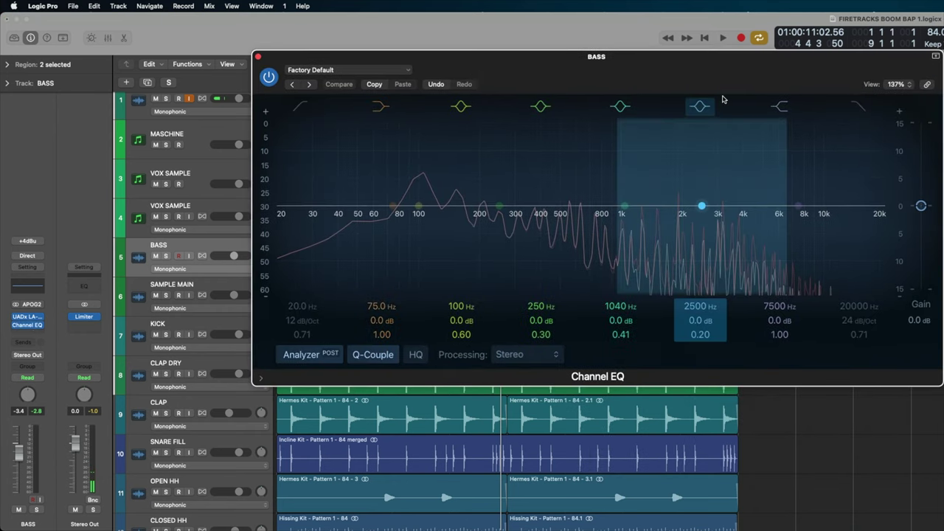
{"action": "left_click", "coordinate": [858, 106]}
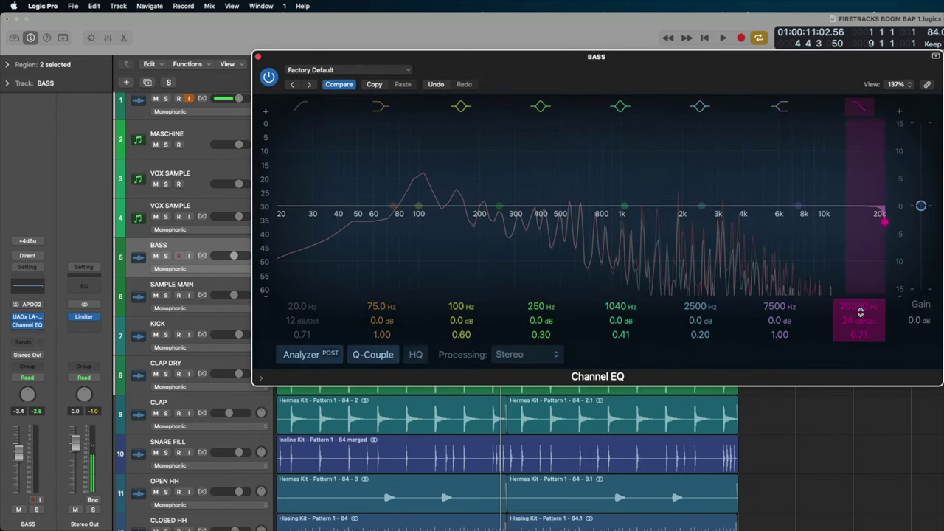
{"action": "left_click_drag", "start_coordinate": [884, 220], "coordinate": [432, 213]}
{"action": "key", "text": "space"}
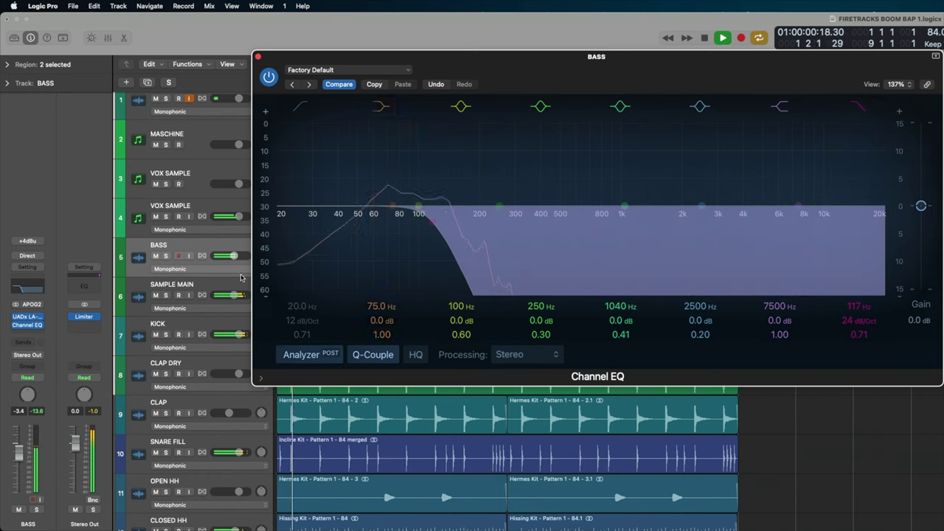
Adjust the BASS track's high cut to 149 Hz at 48 dB/Oct while soloed, then close the EQ and unsolo the track
{"action": "left_click", "coordinate": [166, 256]}
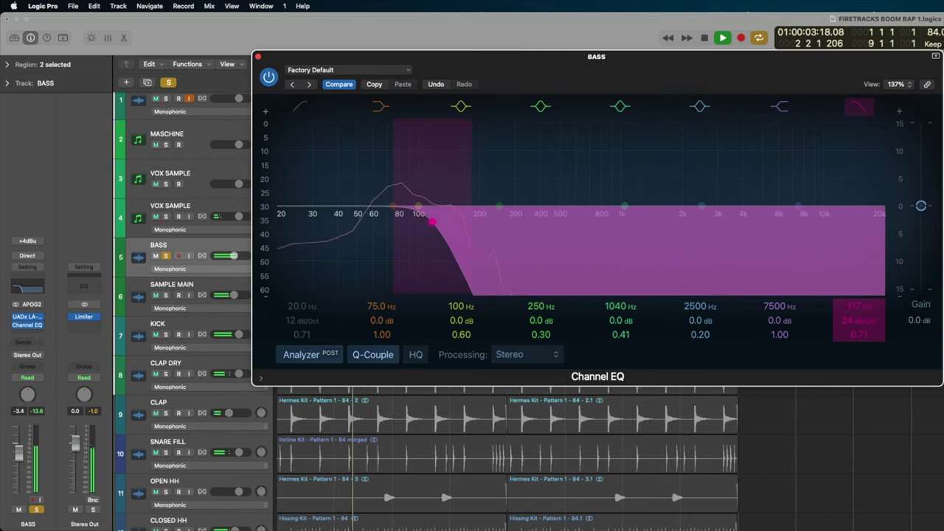
{"action": "left_click_drag", "start_coordinate": [432, 221], "coordinate": [450, 221]}
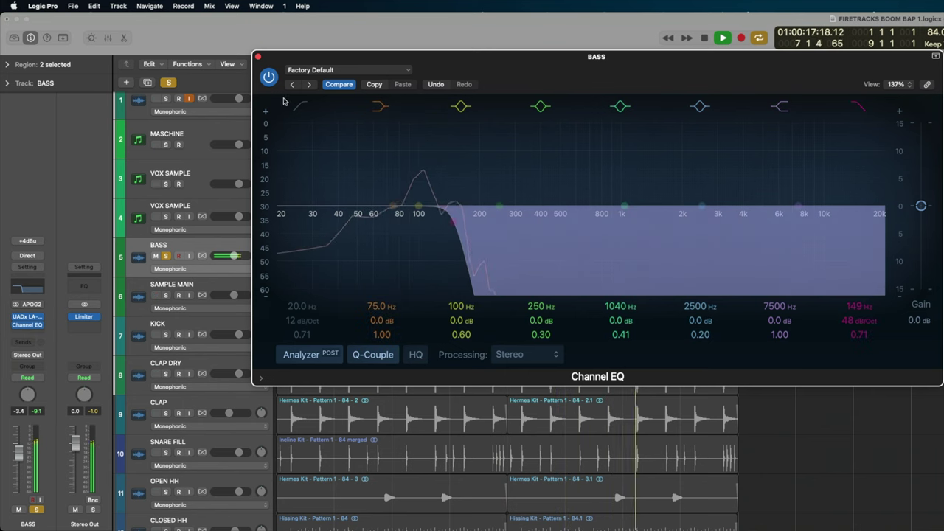
{"action": "key", "text": "super+w"}
{"action": "key", "text": "space"}
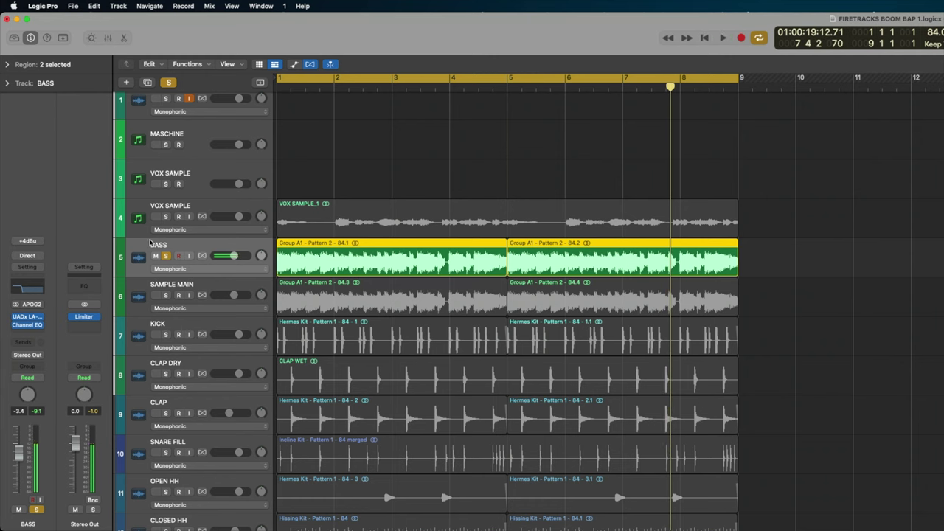
{"action": "left_click", "coordinate": [165, 256]}
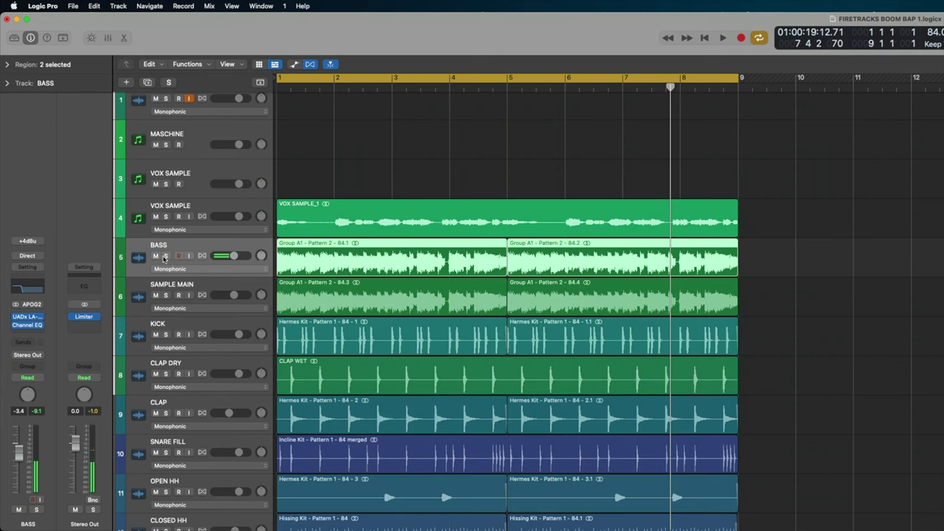
Insert a FabFilter Pro-Q 3 after Channel EQ on the BASS channel and move its window fully into view
{"action": "left_click", "coordinate": [37, 335]}
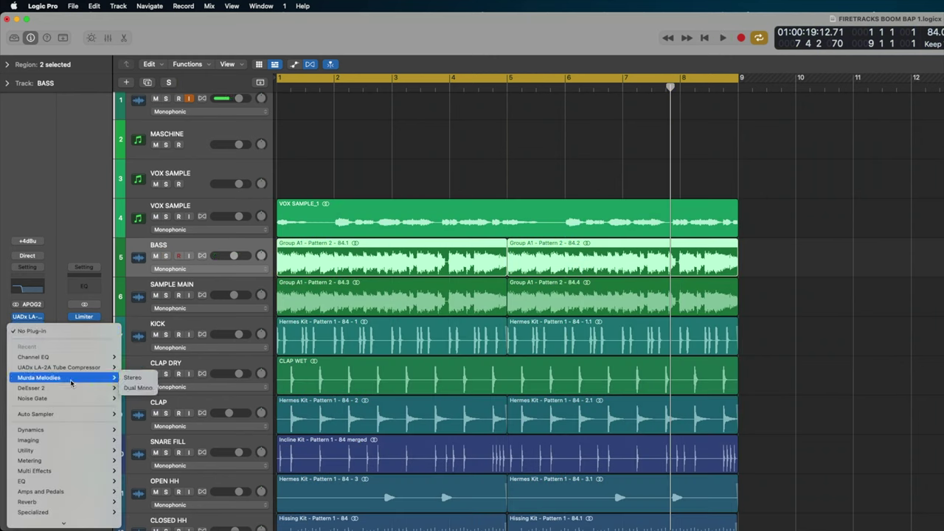
{"action": "mouse_move", "coordinate": [113, 502]}
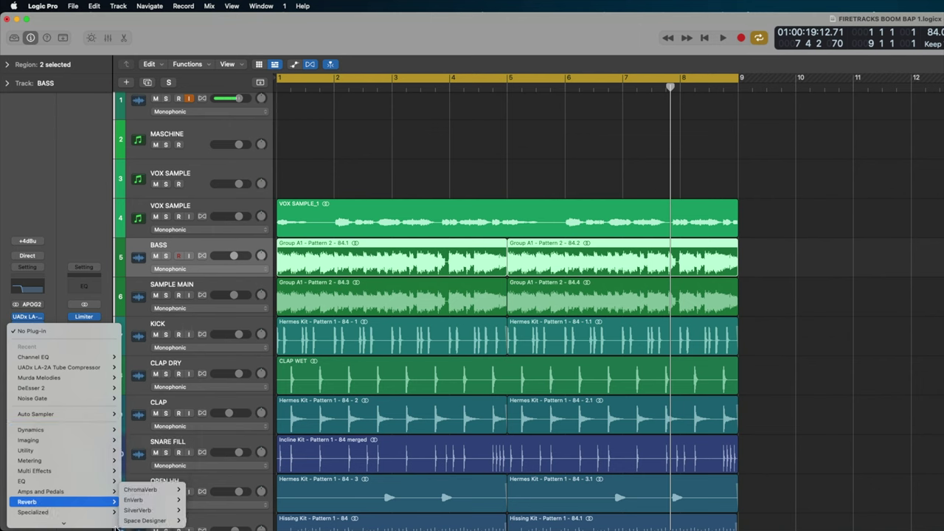
{"action": "mouse_move", "coordinate": [96, 523]}
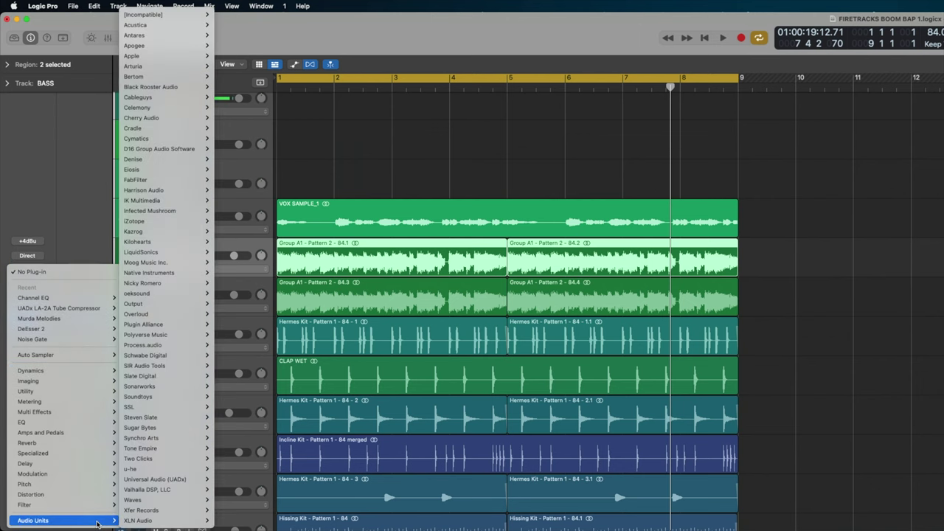
{"action": "mouse_move", "coordinate": [156, 511]}
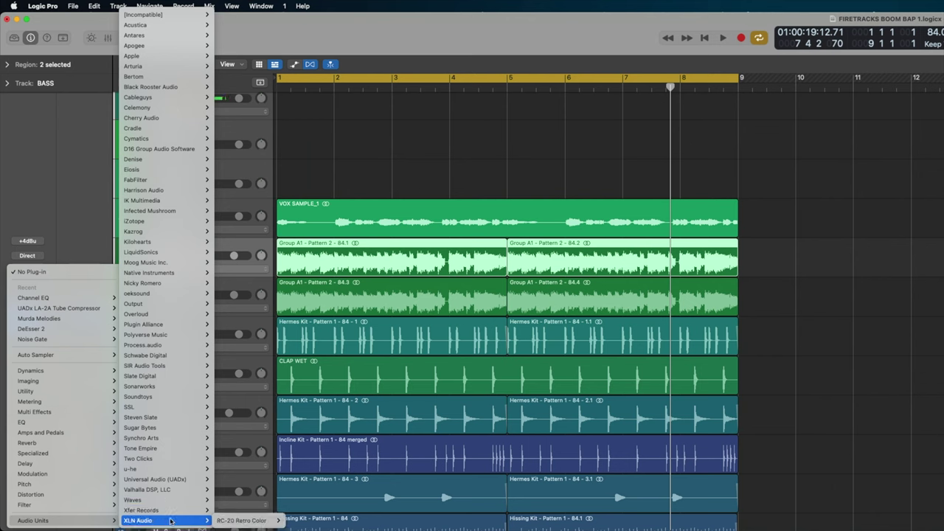
{"action": "mouse_move", "coordinate": [174, 335]}
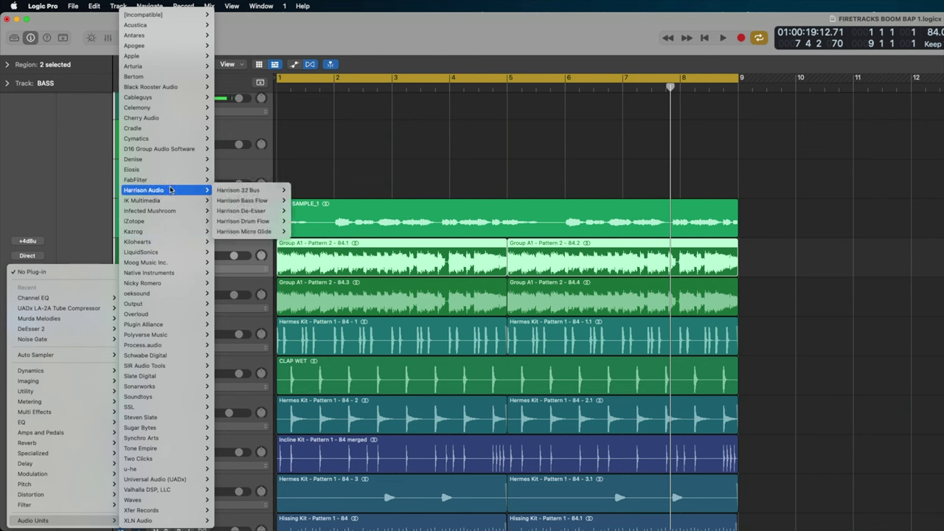
{"action": "mouse_move", "coordinate": [170, 180]}
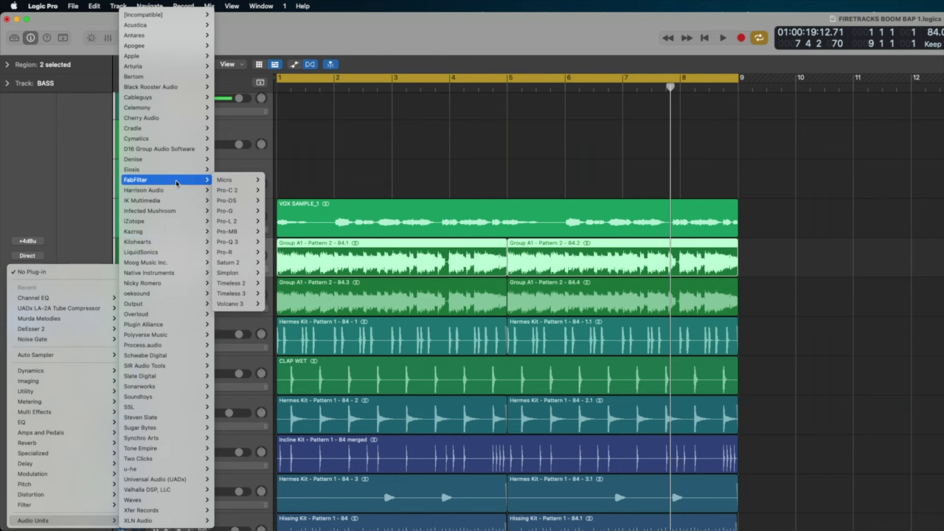
{"action": "left_click", "coordinate": [277, 241]}
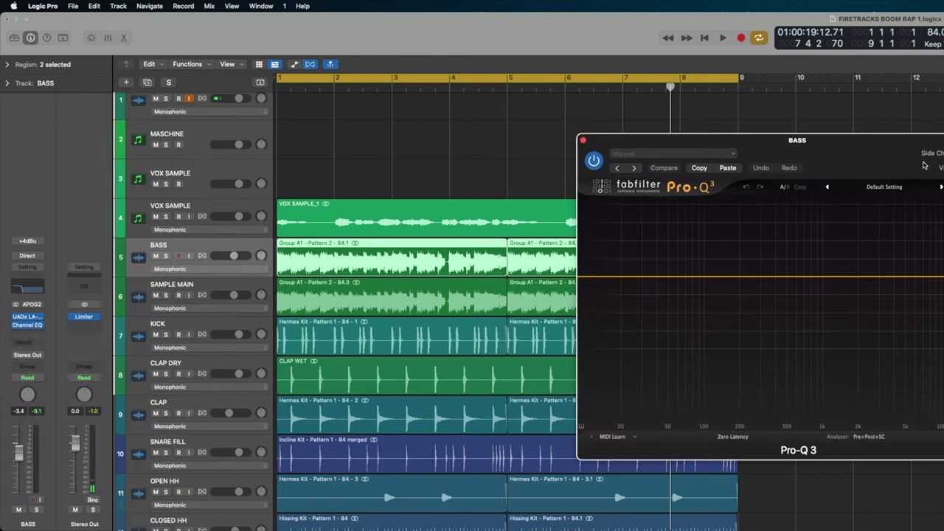
{"action": "left_click_drag", "start_coordinate": [913, 147], "coordinate": [673, 150]}
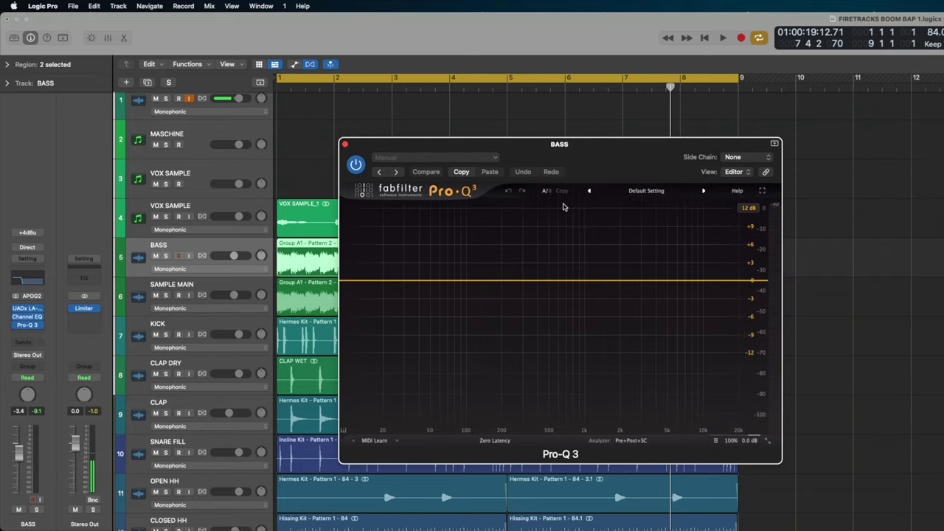
Add a bell band at 62.223 Hz in the BASS Pro-Q 3 with a Q of 4.610, and play the track soloed
{"action": "key", "text": "space"}
{"action": "key", "text": "space"}
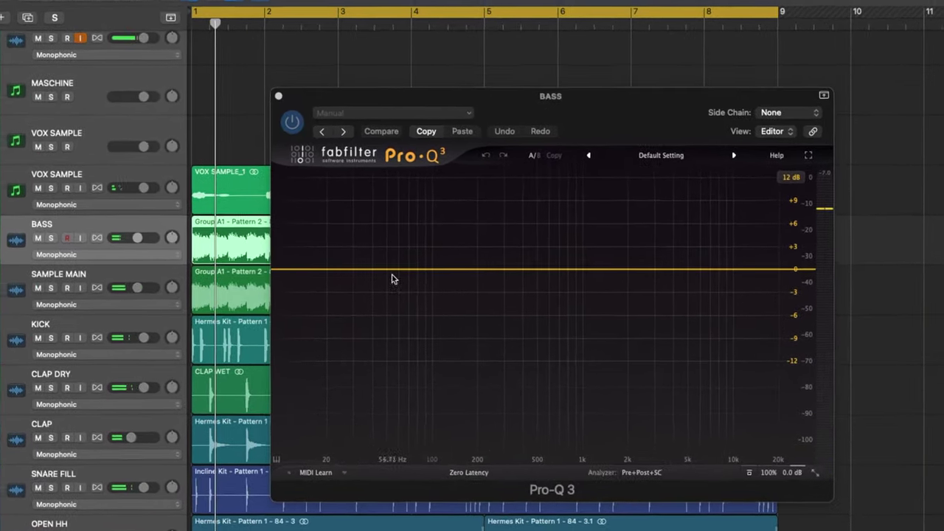
{"action": "left_click", "coordinate": [402, 269]}
{"action": "left_click_drag", "start_coordinate": [473, 415], "coordinate": [460, 392]}
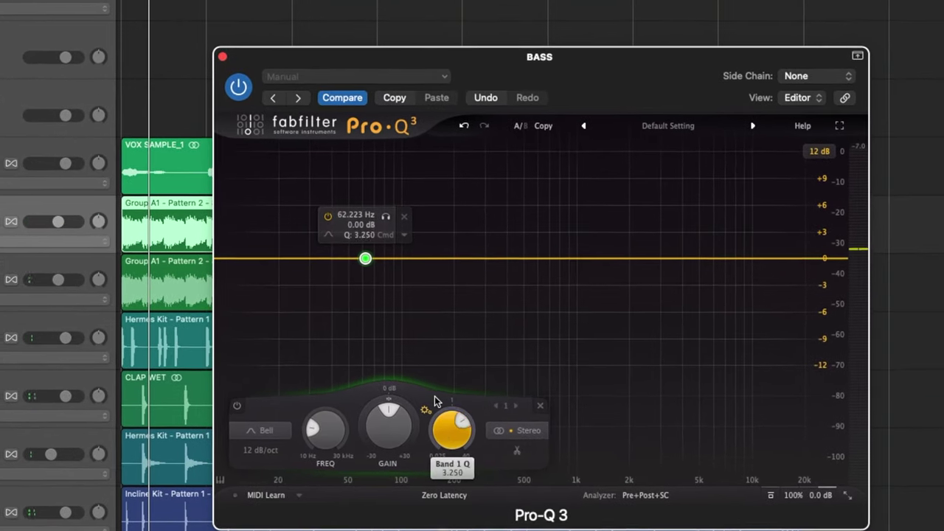
{"action": "key", "text": "ctrl+s"}
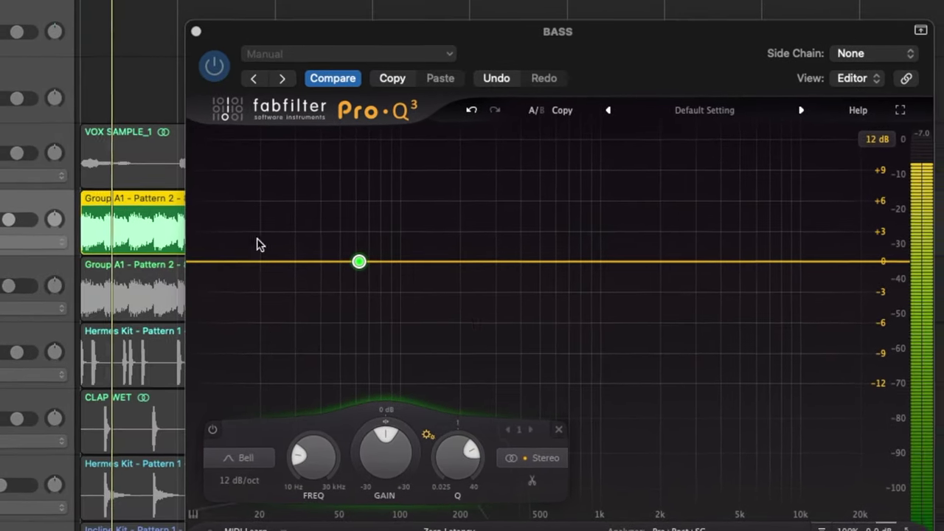
{"action": "key", "text": "space"}
Sweep the bell band in isolation to about 141 Hz, and cut its gain to -7.06 dB
{"action": "left_click", "coordinate": [390, 219]}
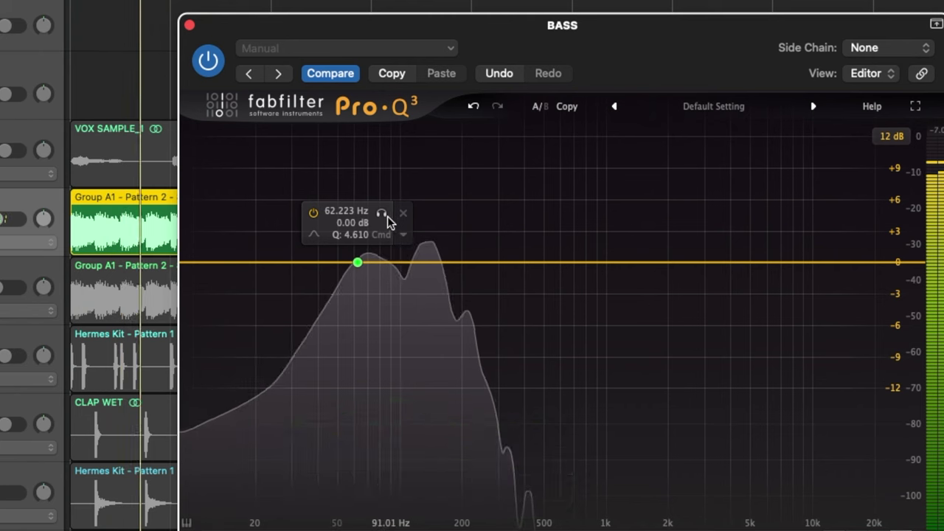
{"action": "left_click_drag", "start_coordinate": [390, 221], "coordinate": [457, 166]}
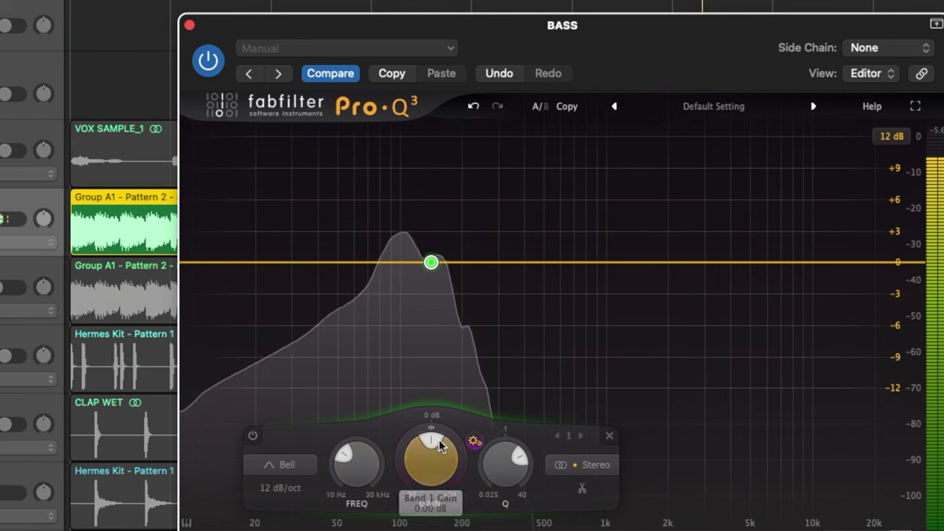
{"action": "left_click_drag", "start_coordinate": [438, 440], "coordinate": [418, 442]}
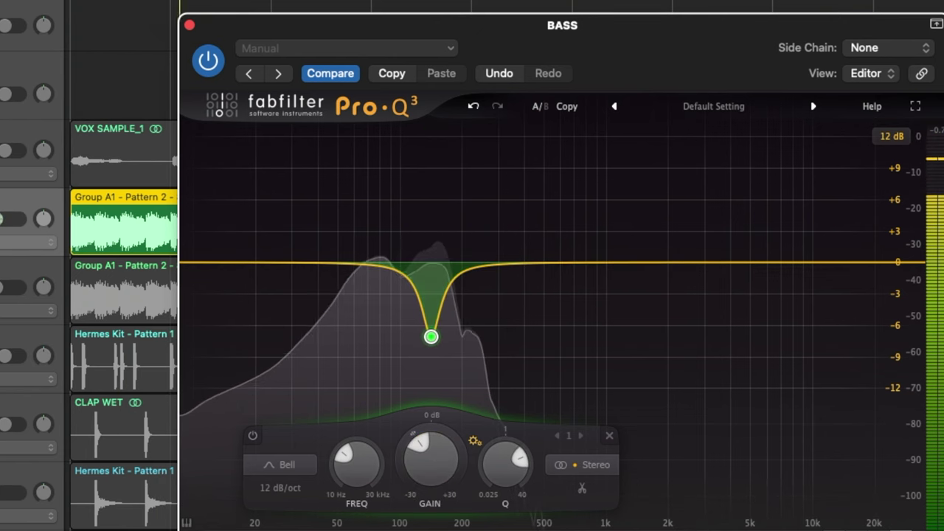
{"action": "left_click", "coordinate": [71, 255]}
{"action": "left_click", "coordinate": [74, 249]}
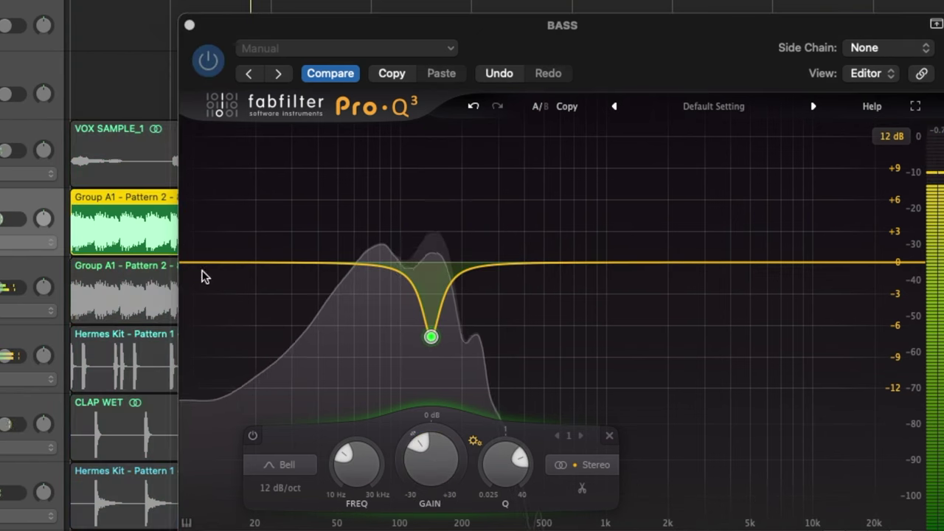
{"action": "left_click", "coordinate": [211, 75]}
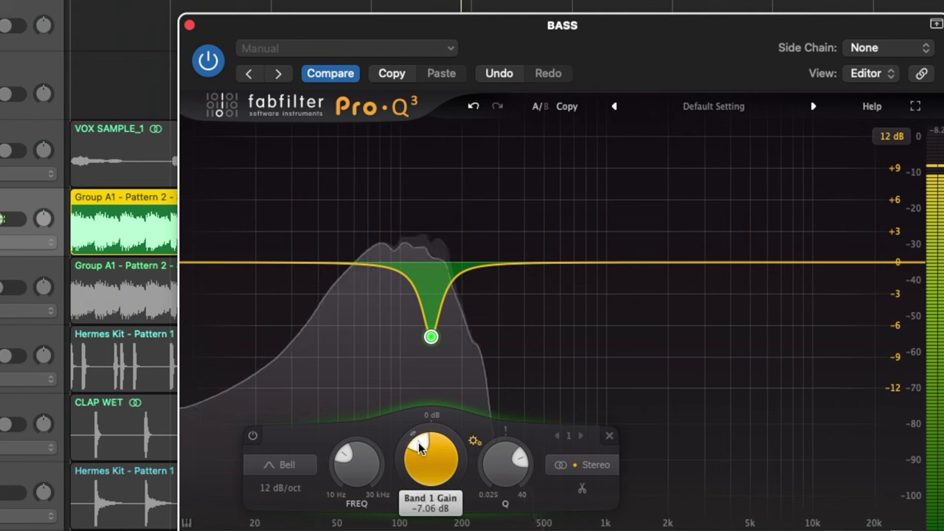
Try different cuts and boosts on the 141 Hz band during playback, leaving its gain at -0.49 dB
{"action": "mouse_move", "coordinate": [418, 448]}
{"action": "left_mouse_down"}
{"action": "mouse_move", "coordinate": [423, 409]}
{"action": "mouse_move", "coordinate": [430, 450]}
{"action": "left_mouse_up"}
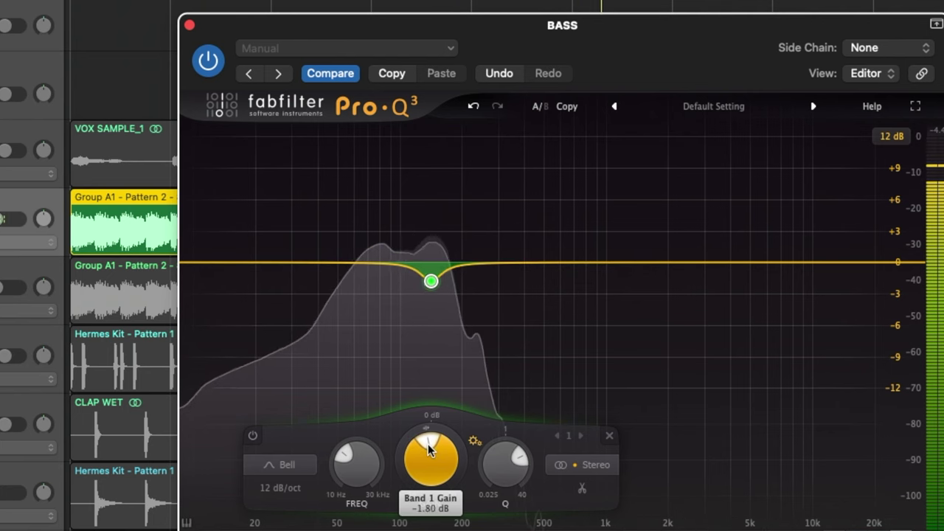
{"action": "scroll", "coordinate": [428, 444], "scroll_direction": "down", "scroll_amount": 5}
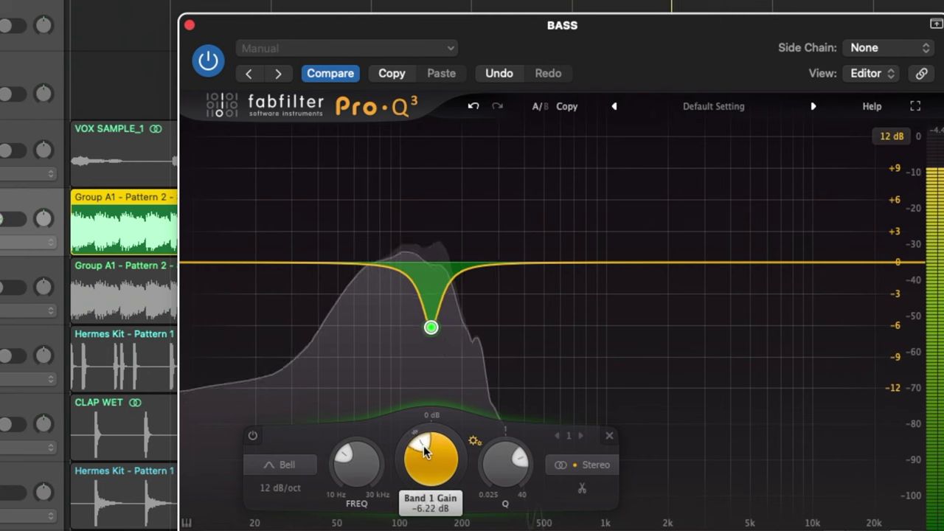
{"action": "scroll", "coordinate": [425, 444], "scroll_direction": "up", "scroll_amount": 10}
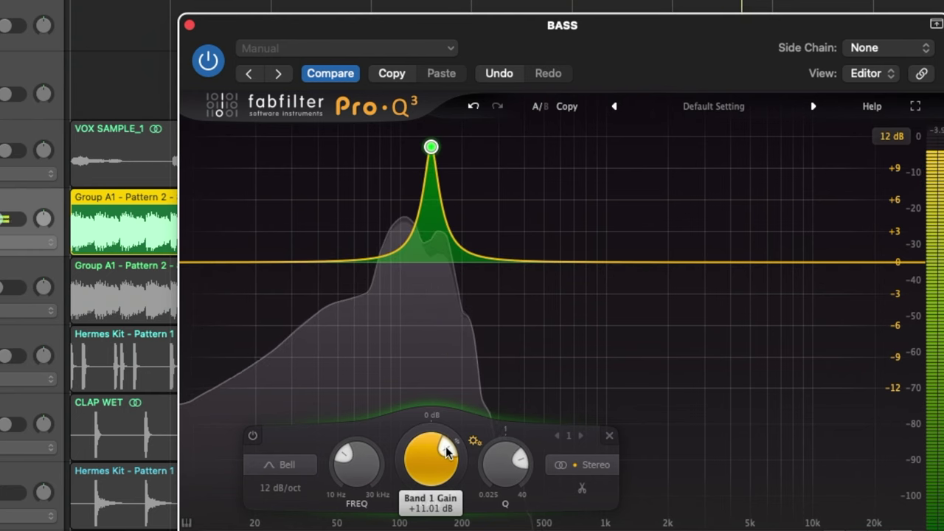
{"action": "scroll", "coordinate": [442, 449], "scroll_direction": "down", "scroll_amount": 10}
{"action": "scroll", "coordinate": [422, 445], "scroll_direction": "down", "scroll_amount": 1}
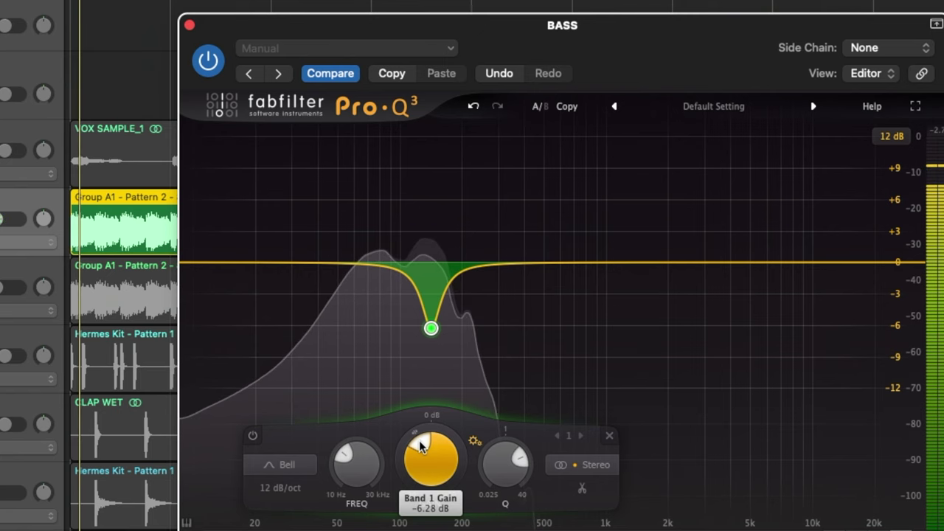
{"action": "scroll", "coordinate": [424, 443], "scroll_direction": "up", "scroll_amount": 3}
{"action": "scroll", "coordinate": [429, 442], "scroll_direction": "up", "scroll_amount": 1}
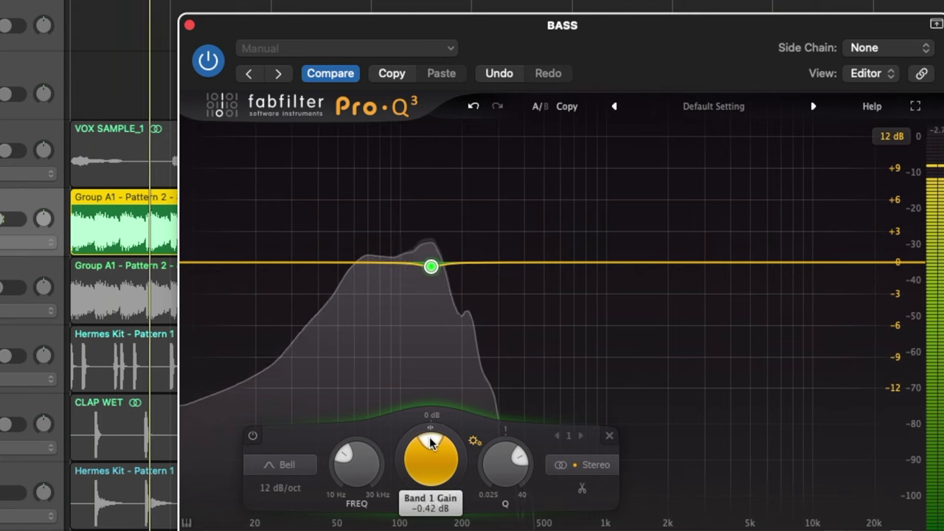
{"action": "scroll", "coordinate": [431, 442], "scroll_direction": "down", "scroll_amount": 3}
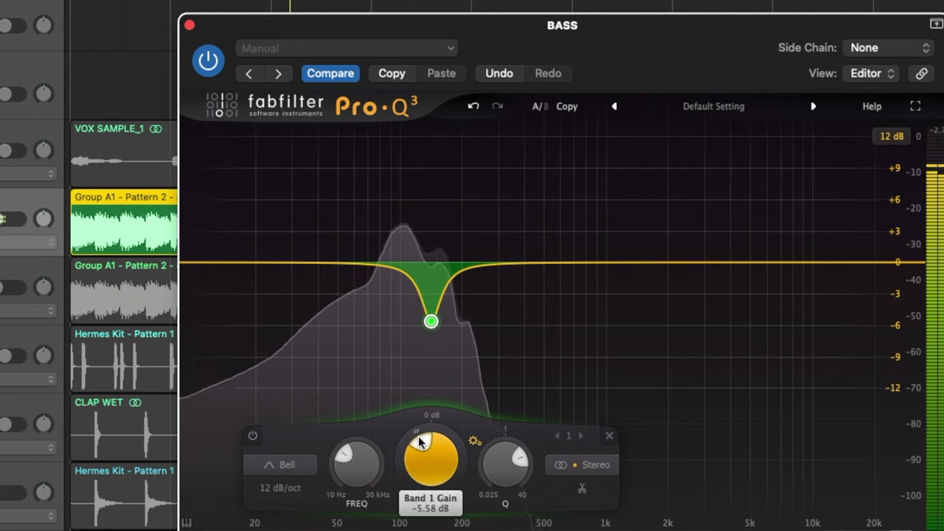
{"action": "scroll", "coordinate": [420, 442], "scroll_direction": "up", "scroll_amount": 10}
{"action": "scroll", "coordinate": [428, 447], "scroll_direction": "down", "scroll_amount": 8}
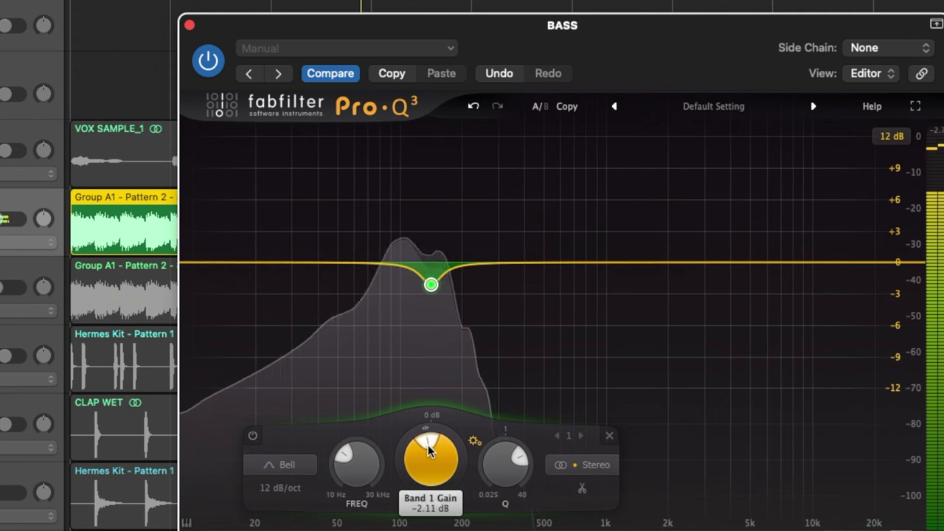
{"action": "scroll", "coordinate": [428, 444], "scroll_direction": "up", "scroll_amount": 2}
{"action": "scroll", "coordinate": [429, 445], "scroll_direction": "down", "scroll_amount": 1}
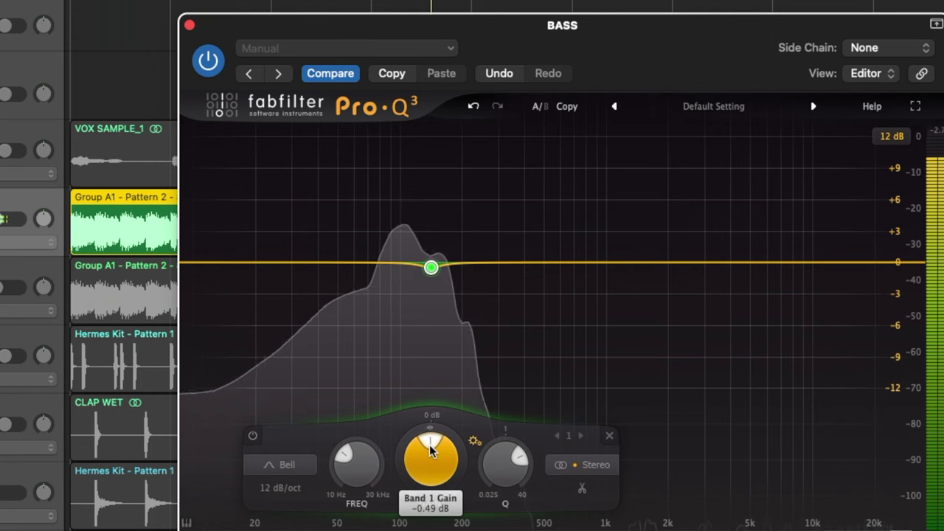
Sweep the bell band in isolation to 122.29 Hz, and unsolo the BASS track
{"action": "mouse_move", "coordinate": [445, 284]}
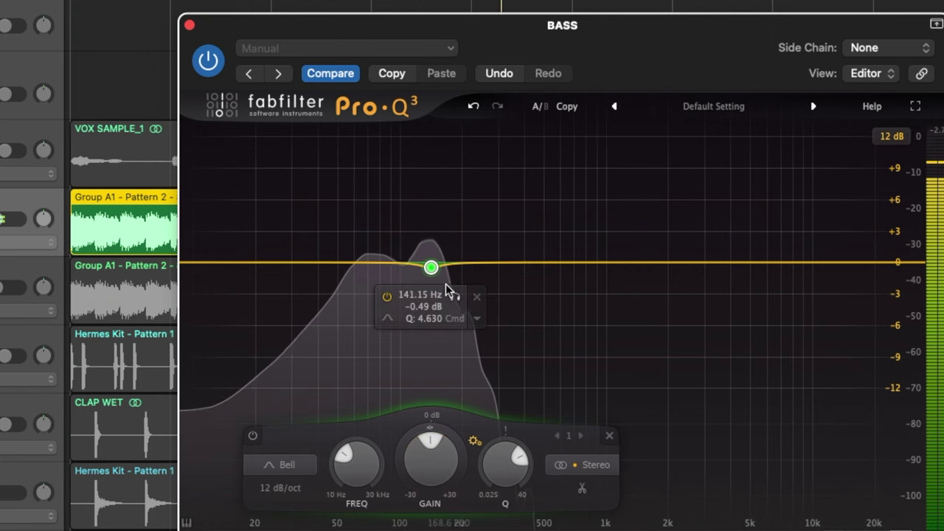
{"action": "left_click_drag", "start_coordinate": [453, 295], "coordinate": [399, 299]}
{"action": "left_click_drag", "start_coordinate": [392, 302], "coordinate": [443, 297]}
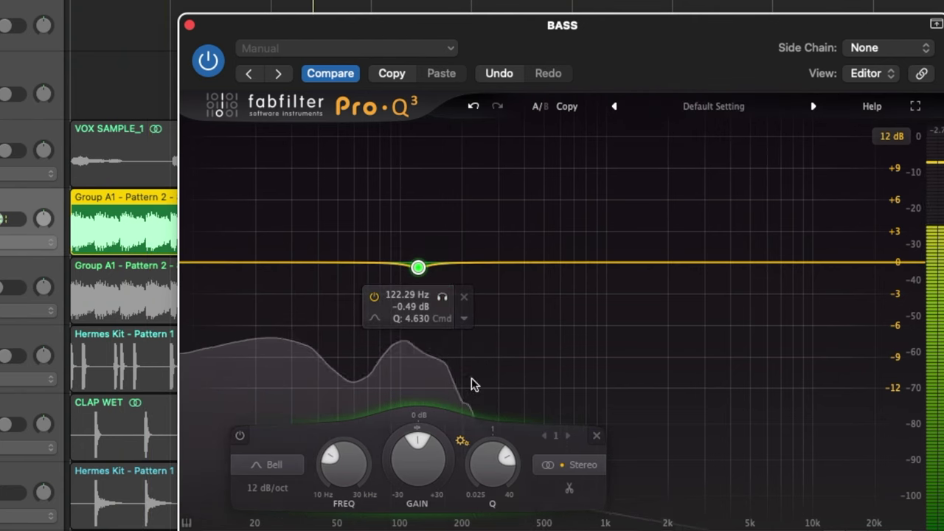
{"action": "key", "text": "ctrl+s"}
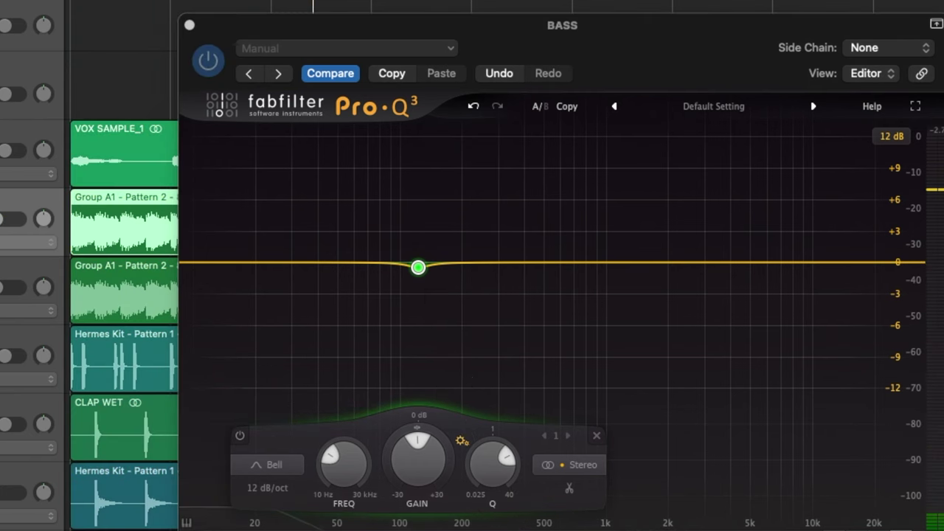
Play the full beat and set the 122 Hz band's gain to -2.56 dB with a Q of 8.126
{"action": "key", "text": "space"}
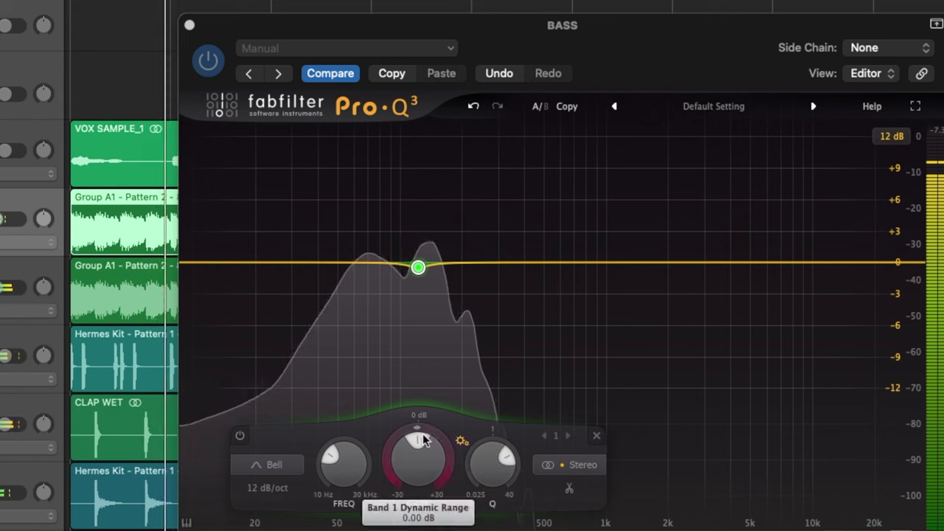
{"action": "mouse_move", "coordinate": [422, 448]}
{"action": "left_mouse_down"}
{"action": "mouse_move", "coordinate": [434, 433]}
{"action": "mouse_move", "coordinate": [412, 438]}
{"action": "left_mouse_up"}
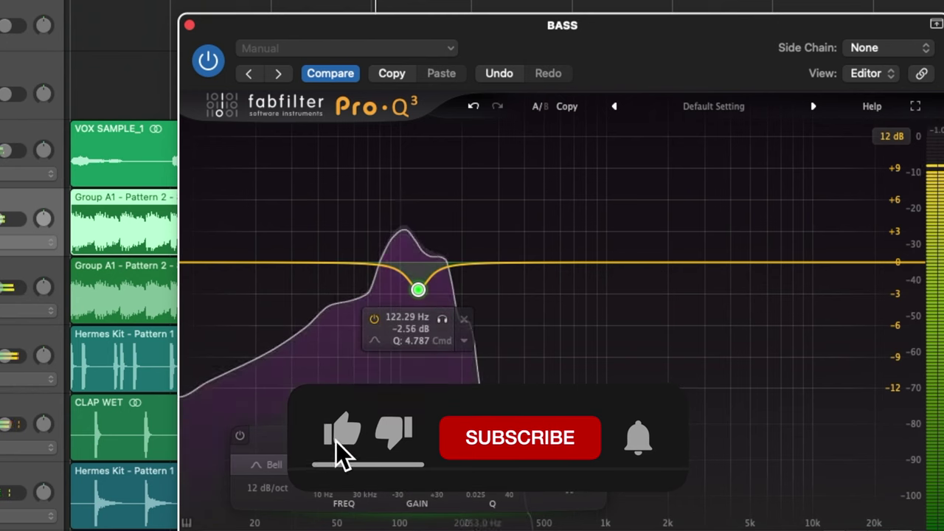
{"action": "left_click_drag", "start_coordinate": [493, 448], "coordinate": [493, 438]}
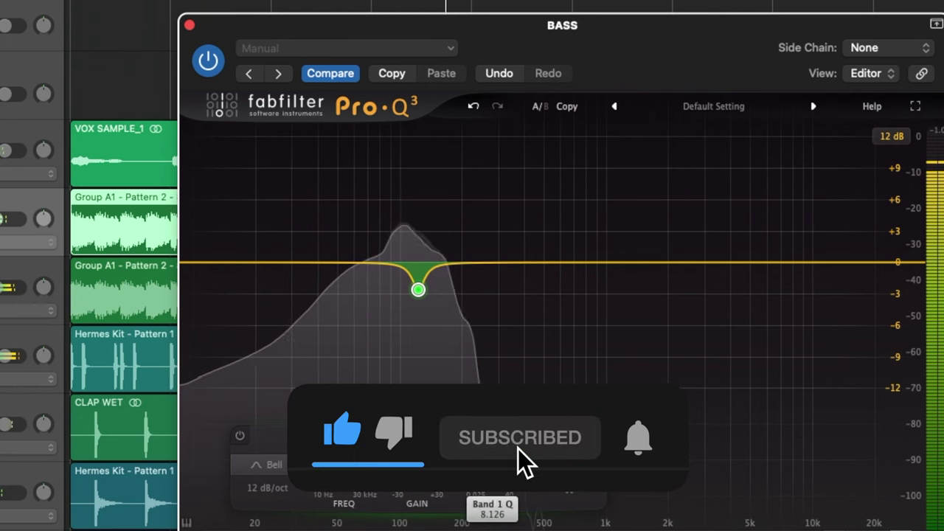
Boost the 122 Hz band to +22.08 dB and compare the BASS track soloed and within the full beat
{"action": "left_click_drag", "start_coordinate": [418, 443], "coordinate": [440, 470]}
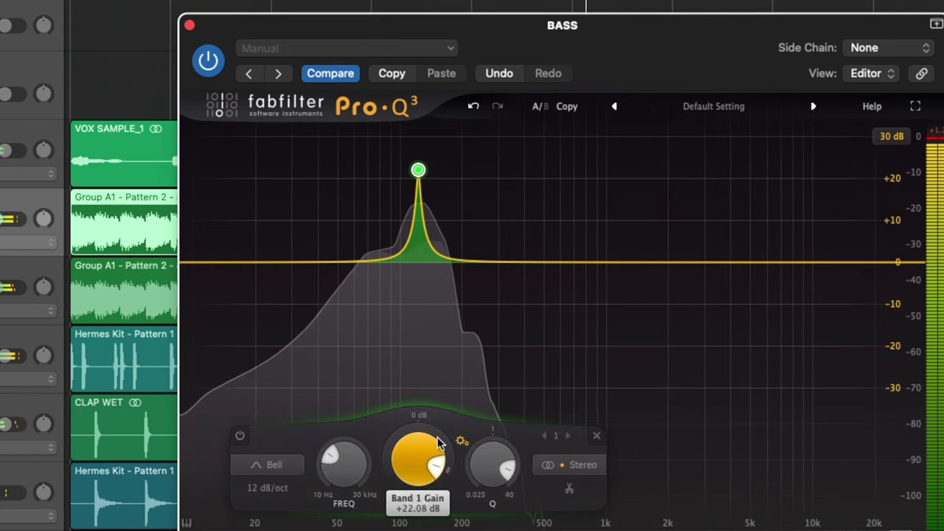
{"action": "left_click", "coordinate": [125, 221]}
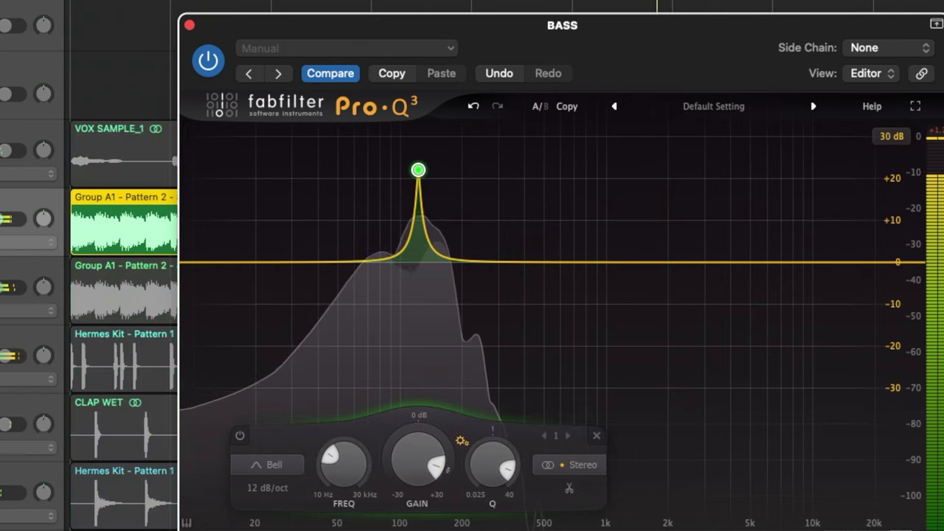
{"action": "key", "text": "ctrl+s"}
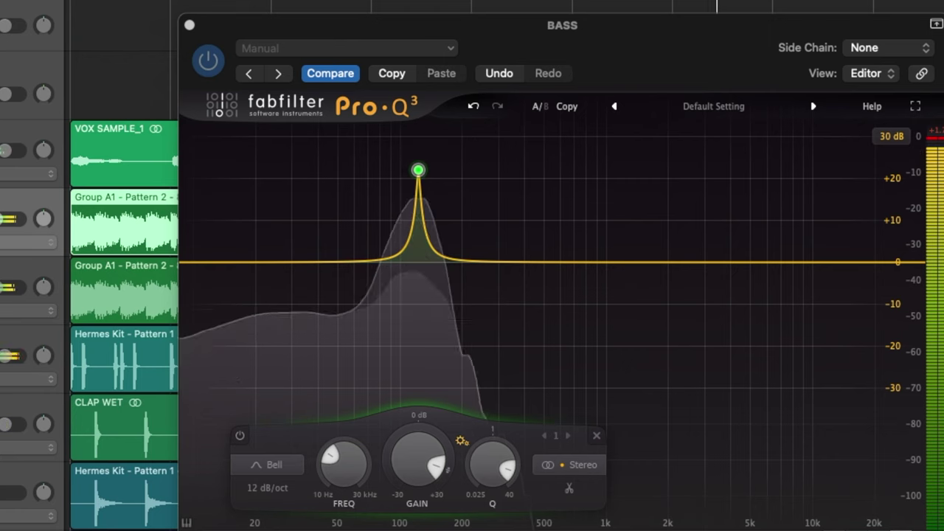
{"action": "key", "text": "space"}
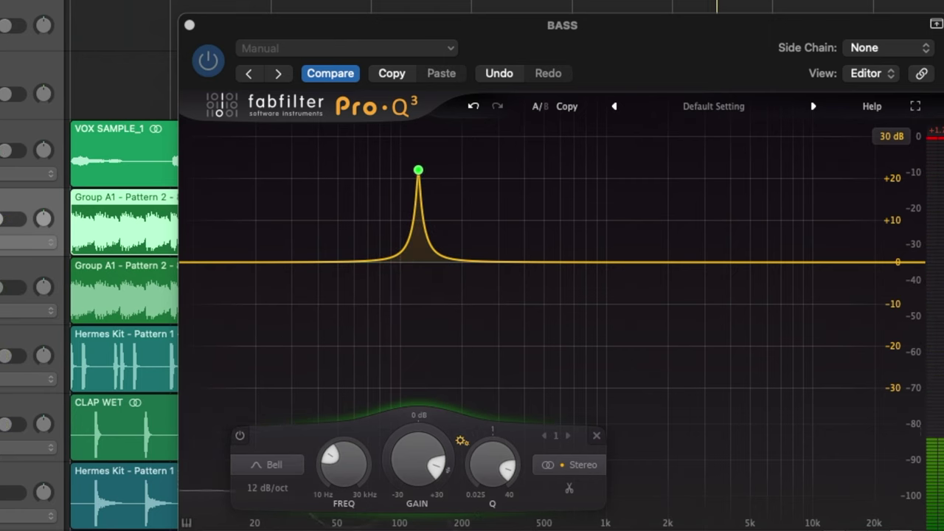
{"action": "key", "text": "ctrl+s"}
{"action": "key", "text": "space"}
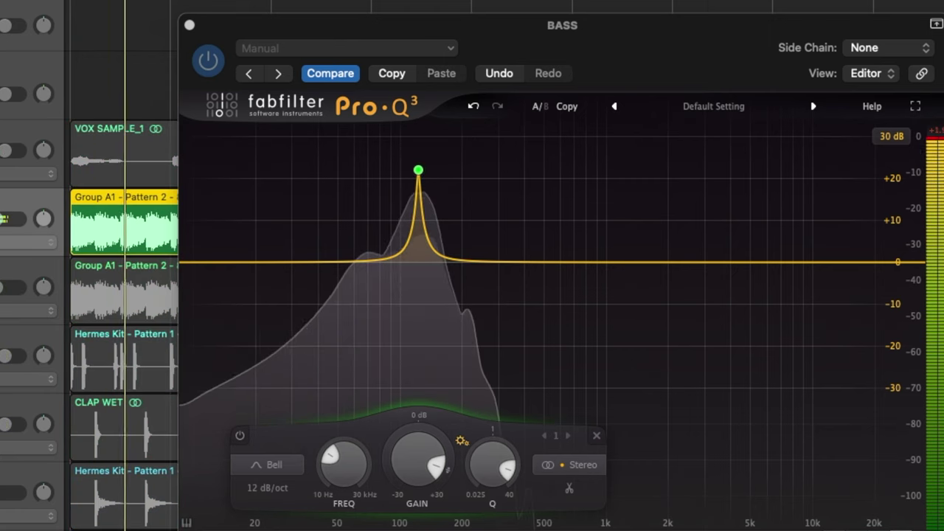
Set the 122 Hz band's Q to about 8.9 and its gain to about -10 dB, then unsolo BASS and close Pro-Q 3
{"action": "mouse_move", "coordinate": [492, 451]}
{"action": "left_mouse_down"}
{"action": "mouse_move", "coordinate": [492, 464]}
{"action": "mouse_move", "coordinate": [492, 441]}
{"action": "mouse_move", "coordinate": [505, 463]}
{"action": "left_mouse_up"}
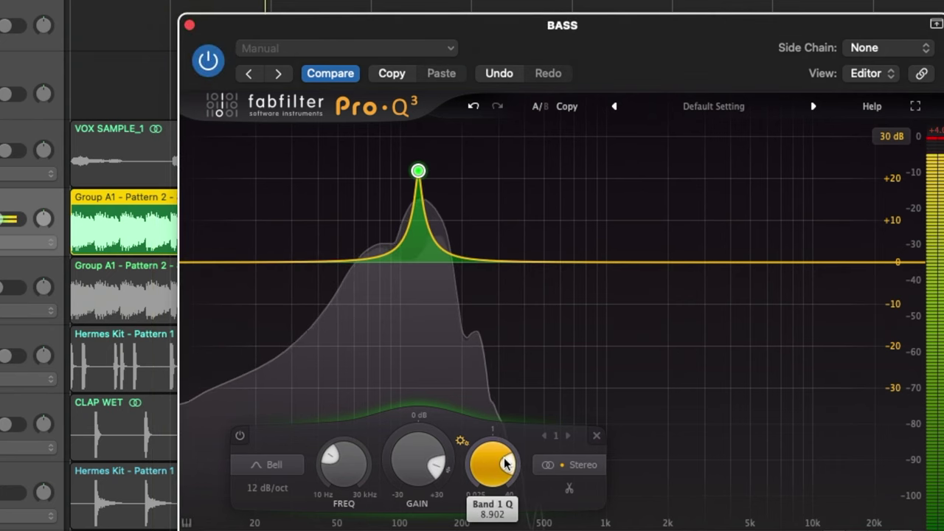
{"action": "left_click_drag", "start_coordinate": [435, 463], "coordinate": [399, 454]}
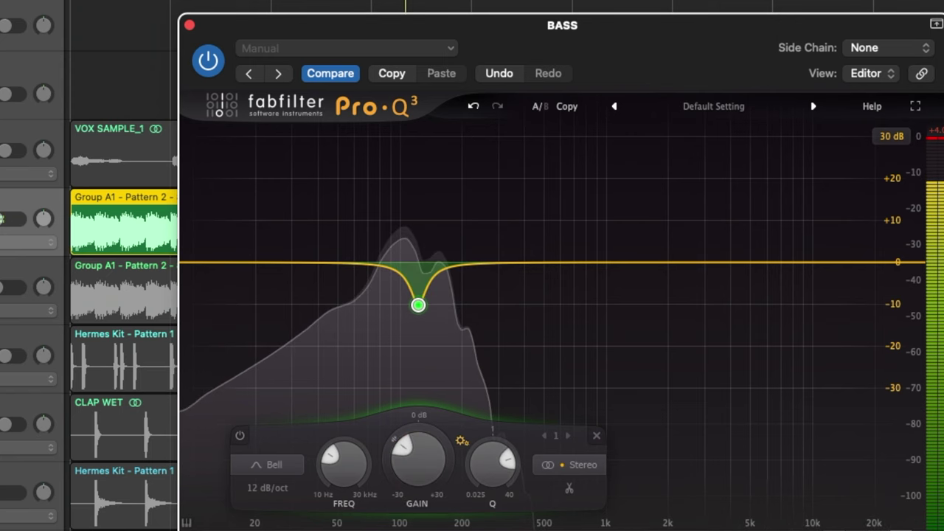
{"action": "left_click", "coordinate": [10, 218]}
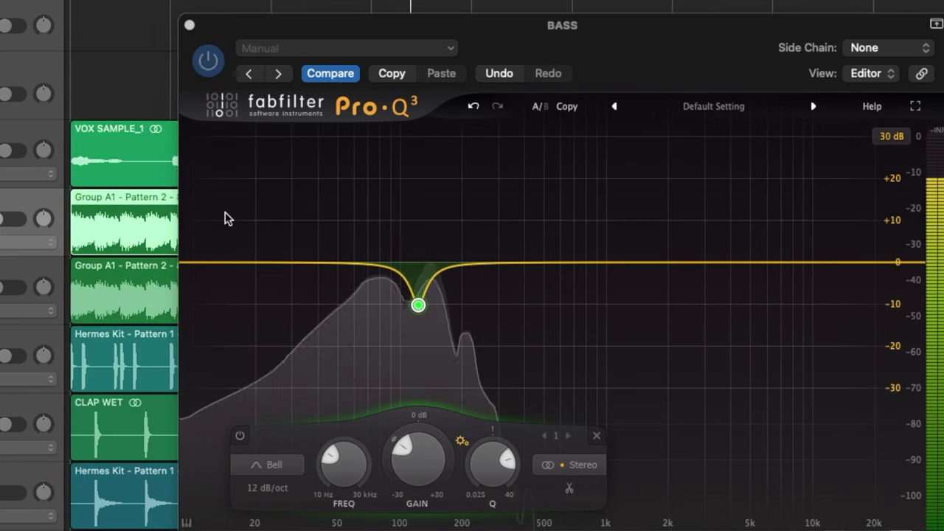
{"action": "left_click", "coordinate": [189, 25]}
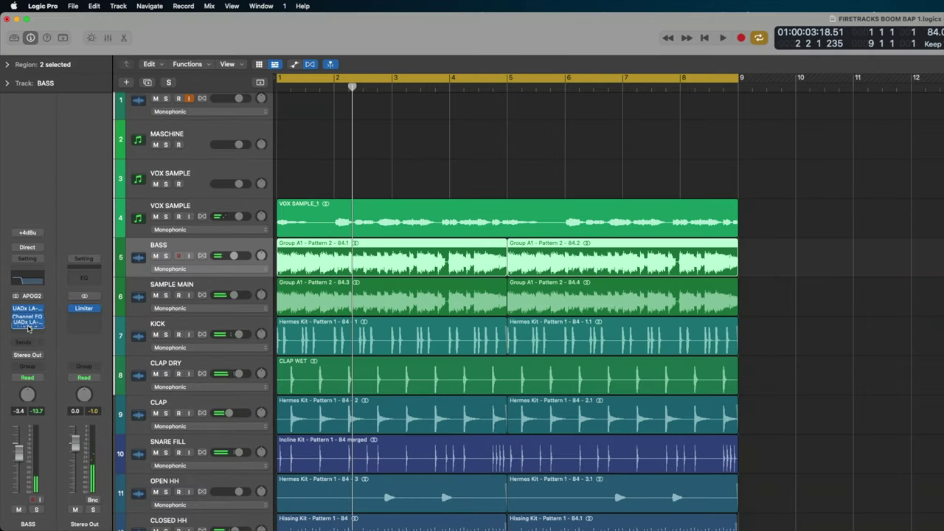
Move the UADx LA-2A compressor after Pro-Q 3 in the BASS channel's plug-in chain
{"action": "left_click_drag", "start_coordinate": [30, 334], "coordinate": [32, 314]}
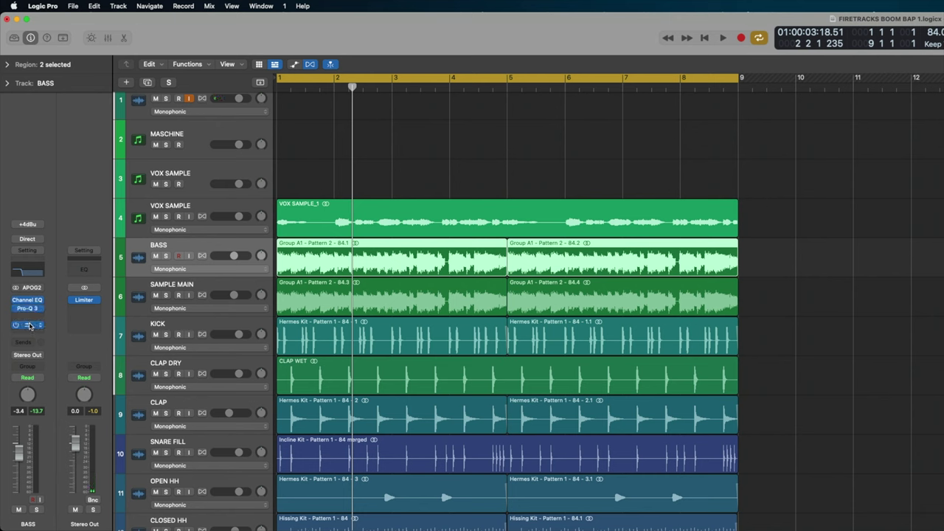
{"action": "left_click_drag", "start_coordinate": [30, 321], "coordinate": [30, 322]}
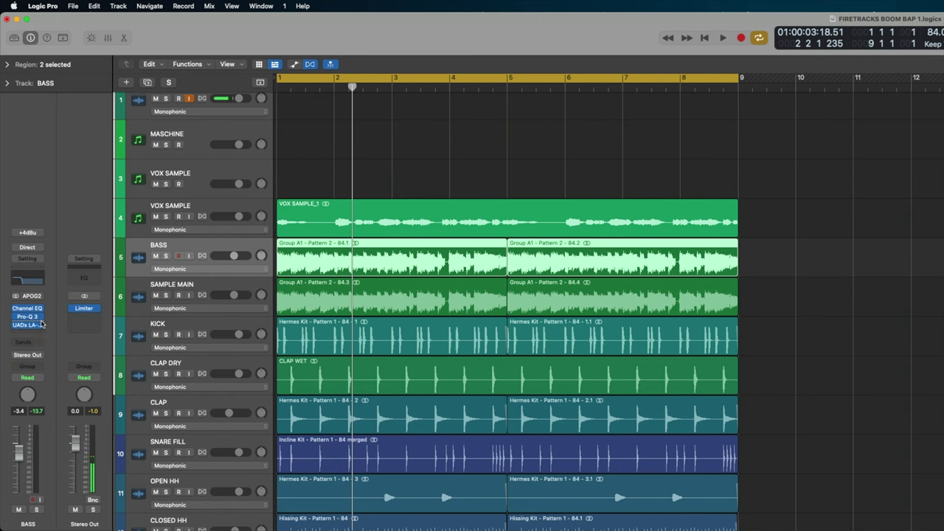
Insert the Soundtoys Decapitator between Pro-Q 3 and the LA-2A in the BASS channel's plug-in chain
{"action": "left_click", "coordinate": [42, 323]}
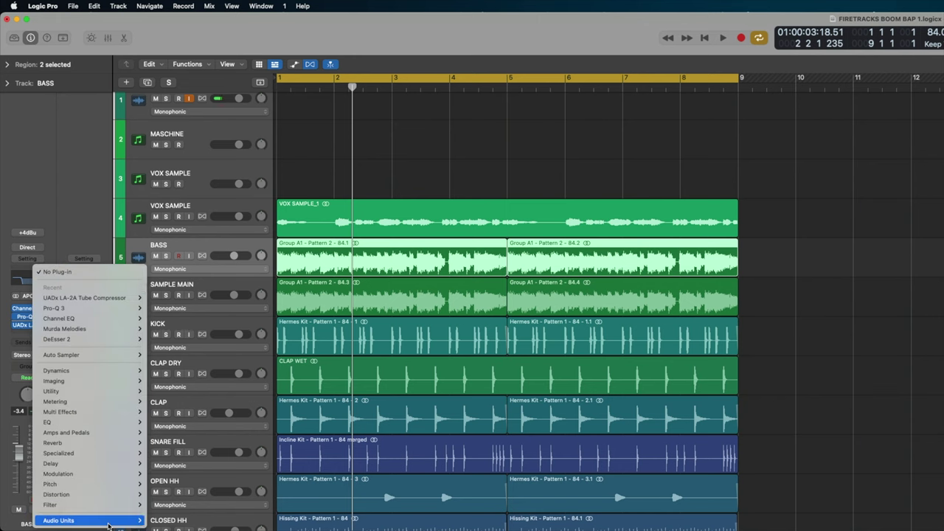
{"action": "mouse_move", "coordinate": [108, 523]}
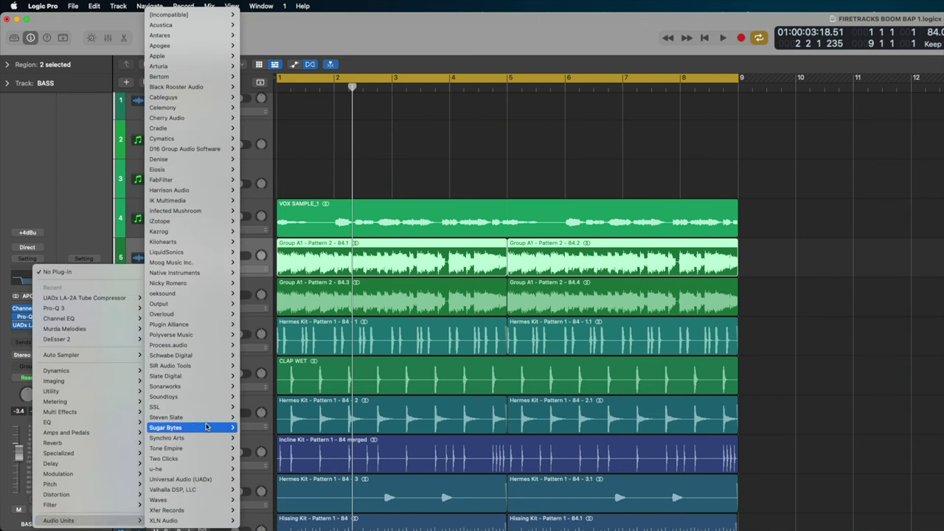
{"action": "mouse_move", "coordinate": [217, 397]}
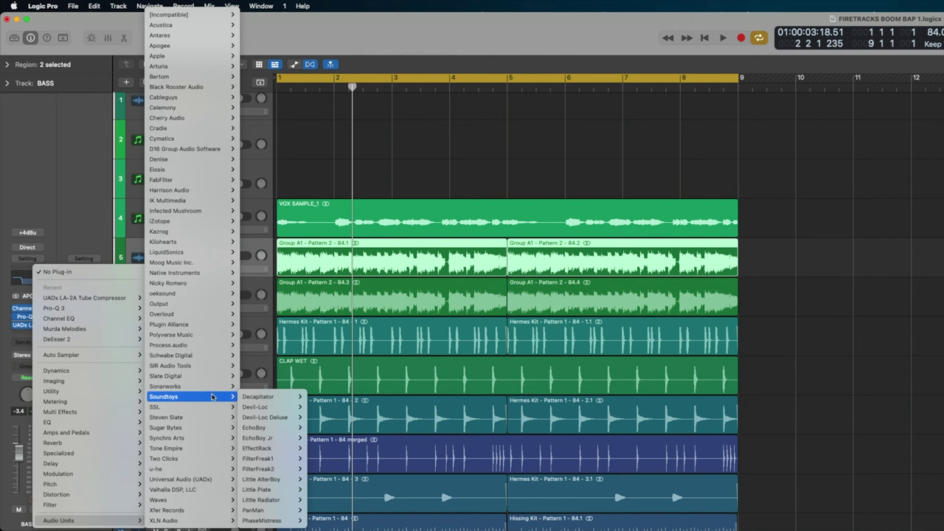
{"action": "mouse_move", "coordinate": [264, 401]}
{"action": "left_click", "coordinate": [318, 399]}
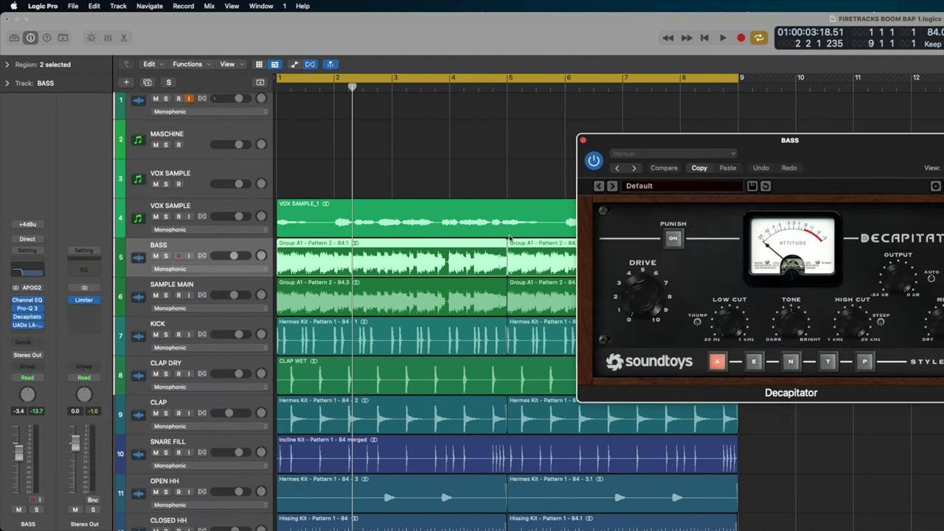
Play the beat from the start with Decapitator in view and briefly check the BASS track soloed
{"action": "key", "text": "Return"}
{"action": "key", "text": "space"}
{"action": "left_click_drag", "start_coordinate": [634, 134], "coordinate": [562, 137]}
{"action": "key", "text": "space"}
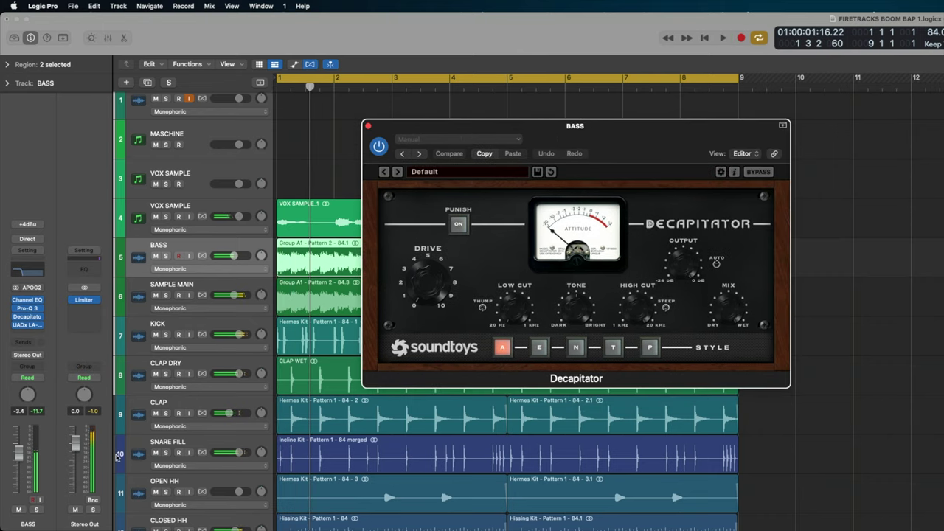
{"action": "left_click", "coordinate": [36, 509]}
{"action": "left_click", "coordinate": [36, 508]}
During playback, set Decapitator's Drive to about 3, try out the Punish mode and choose style E
{"action": "key", "text": "Return"}
{"action": "key", "text": "space"}
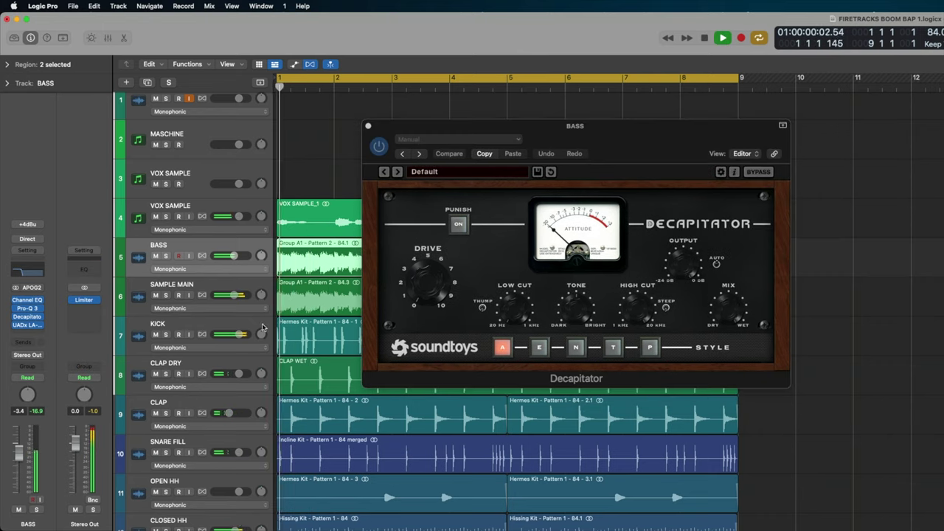
{"action": "left_click_drag", "start_coordinate": [432, 239], "coordinate": [413, 259]}
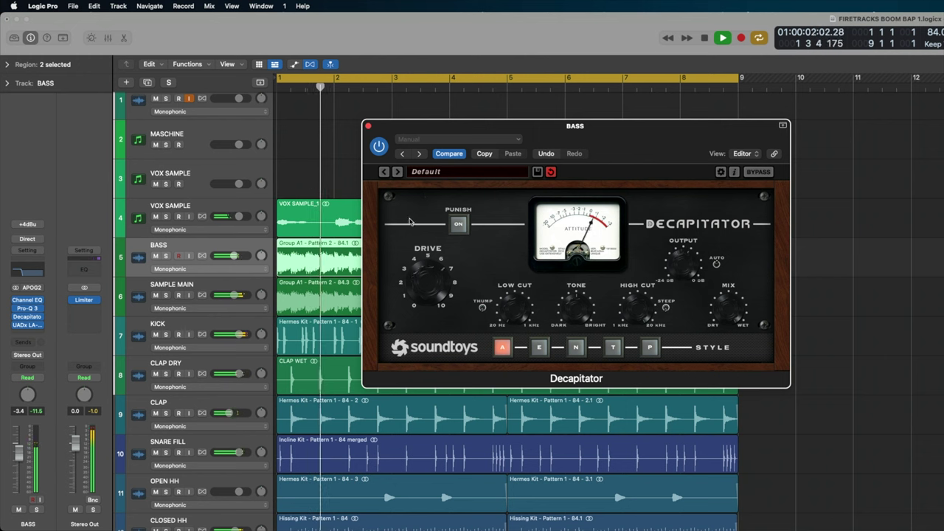
{"action": "left_click", "coordinate": [458, 223]}
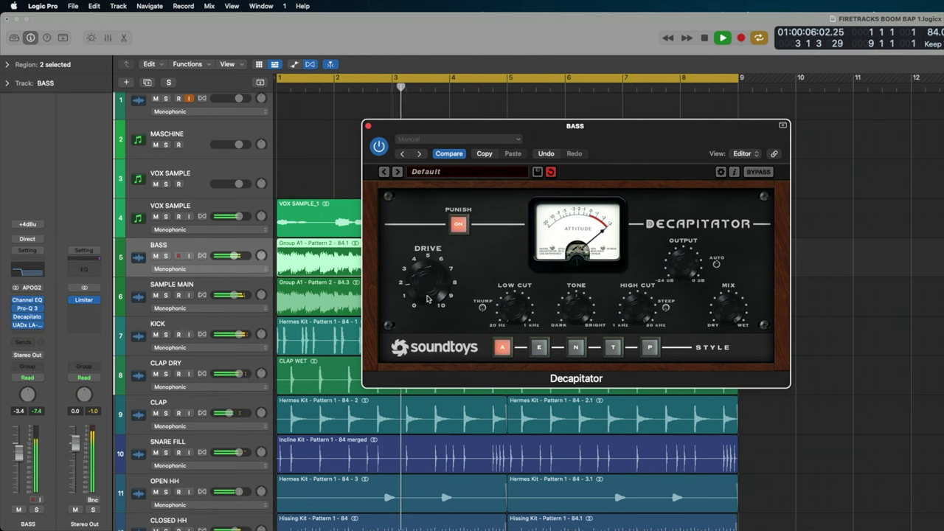
{"action": "left_click", "coordinate": [457, 229]}
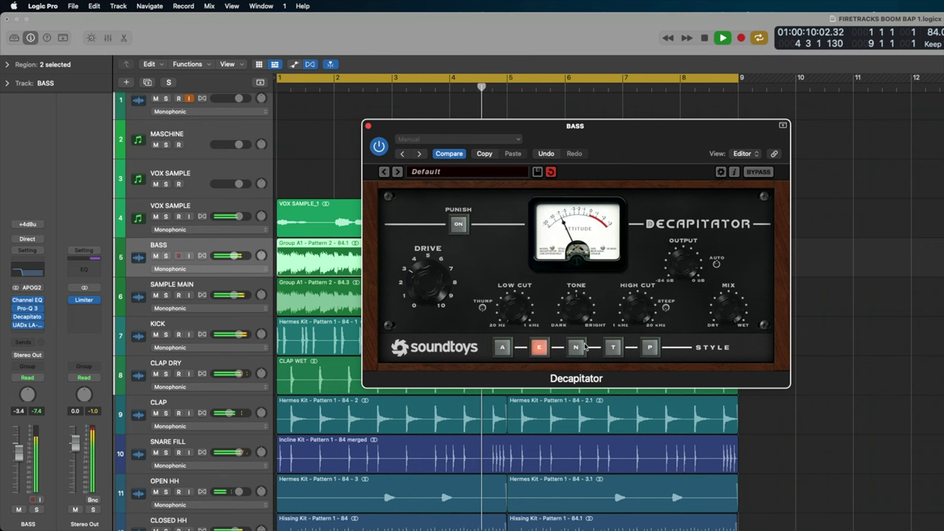
Compare BASS with Decapitator active and bypassed, both within the full beat and soloed, and close the plug-in window
{"action": "left_click", "coordinate": [378, 147]}
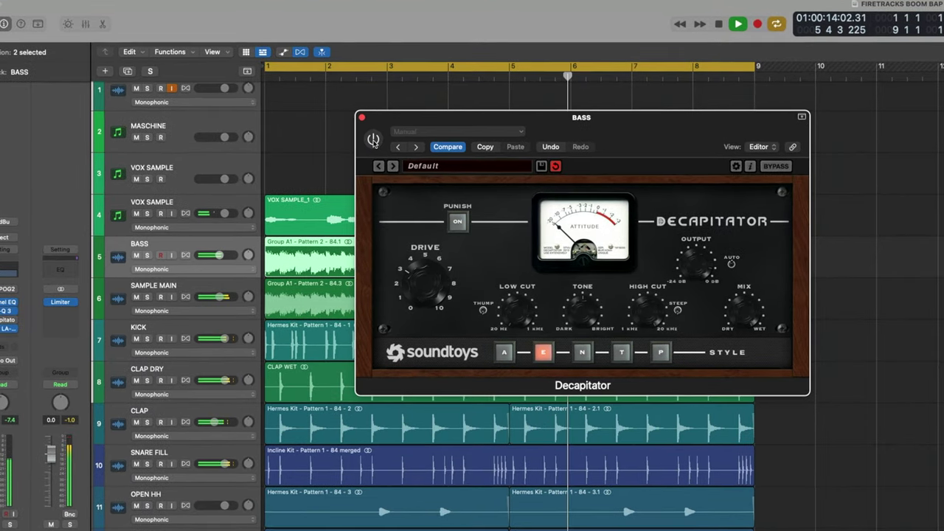
{"action": "left_click", "coordinate": [376, 143]}
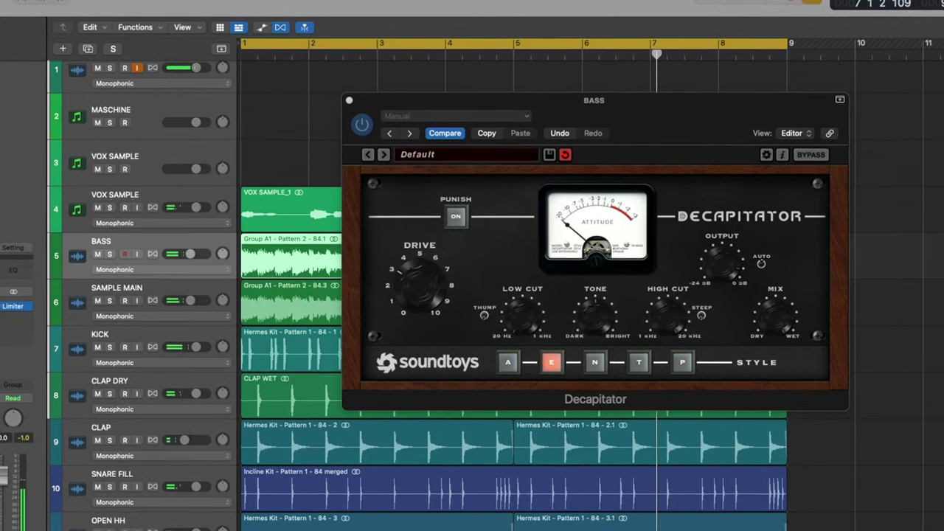
{"action": "key", "text": "ctrl+s"}
{"action": "key", "text": "Return"}
{"action": "left_click", "coordinate": [359, 123]}
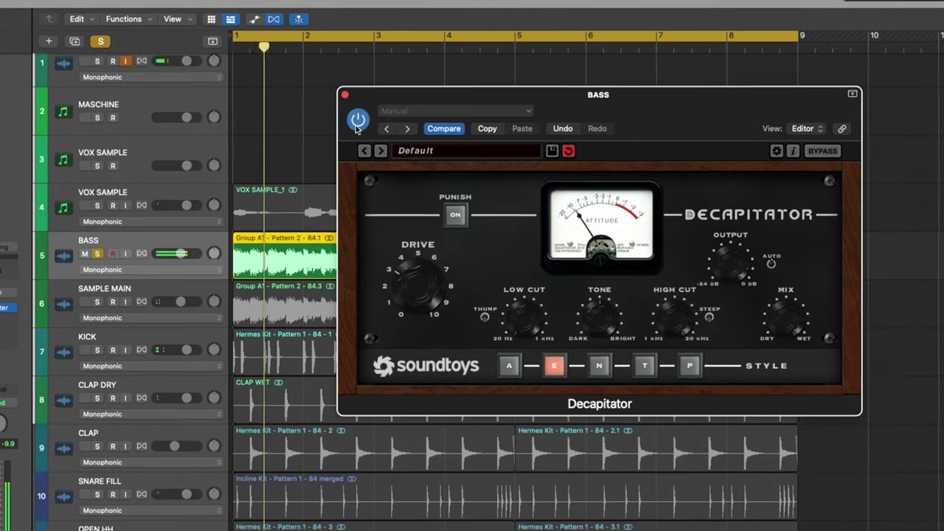
{"action": "left_click", "coordinate": [356, 119]}
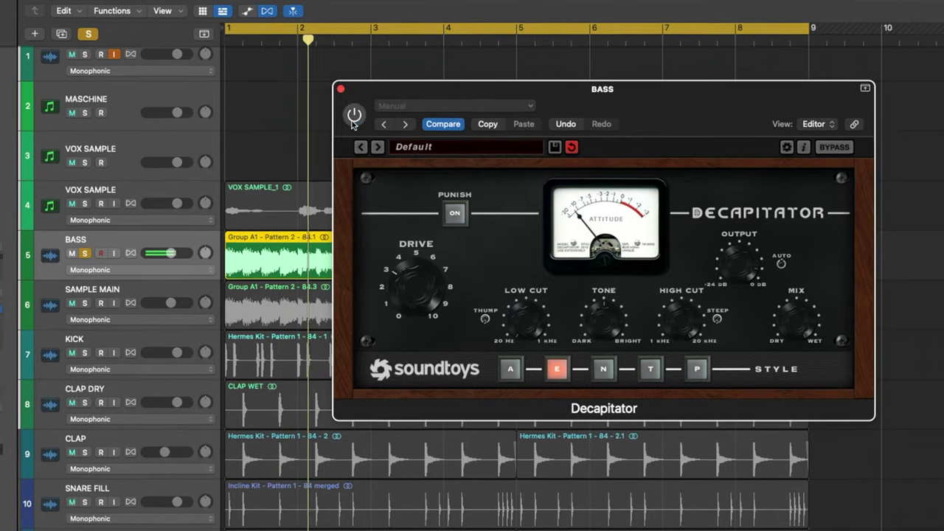
{"action": "left_click", "coordinate": [352, 115]}
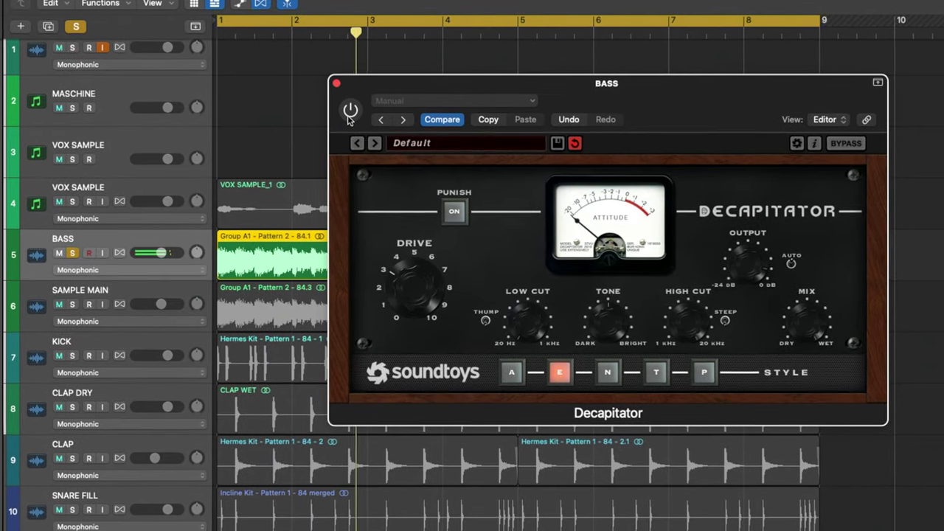
{"action": "left_click", "coordinate": [347, 112]}
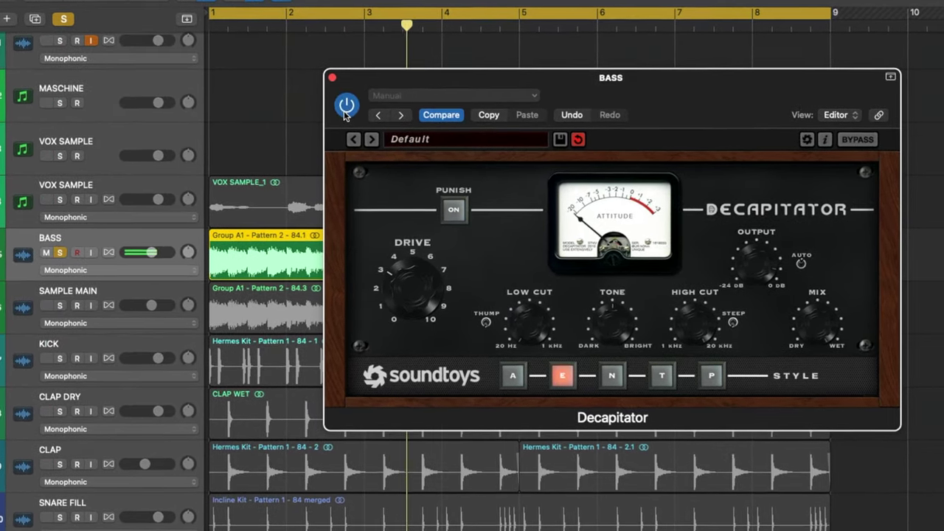
{"action": "left_click", "coordinate": [344, 109]}
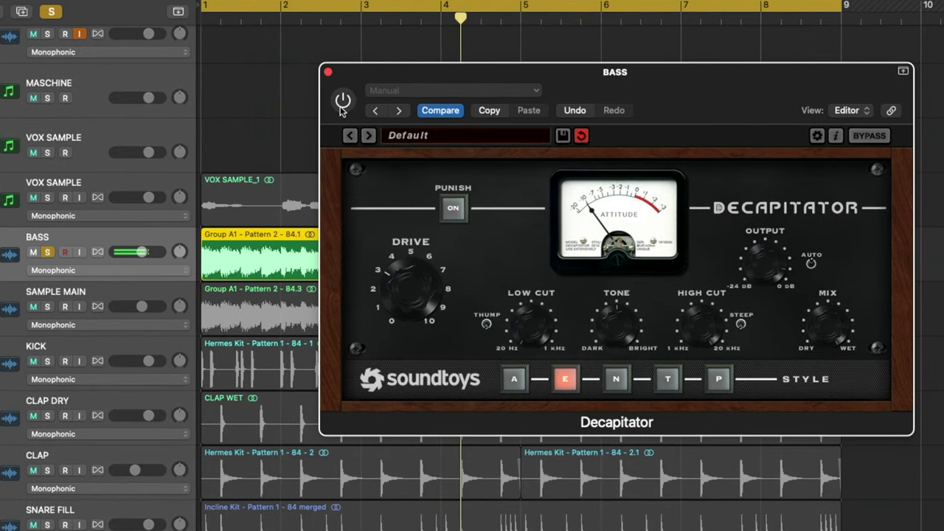
{"action": "left_click", "coordinate": [343, 108]}
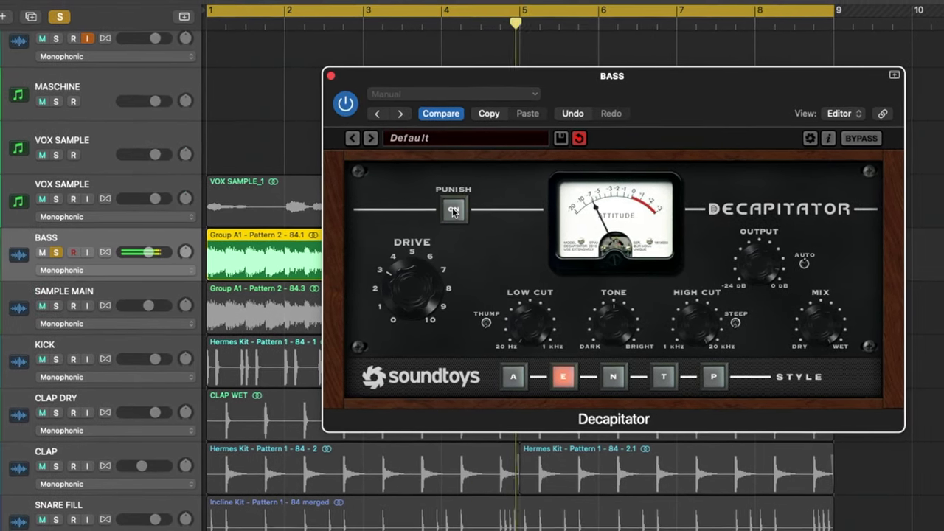
{"action": "left_click", "coordinate": [342, 101]}
{"action": "left_click", "coordinate": [351, 112]}
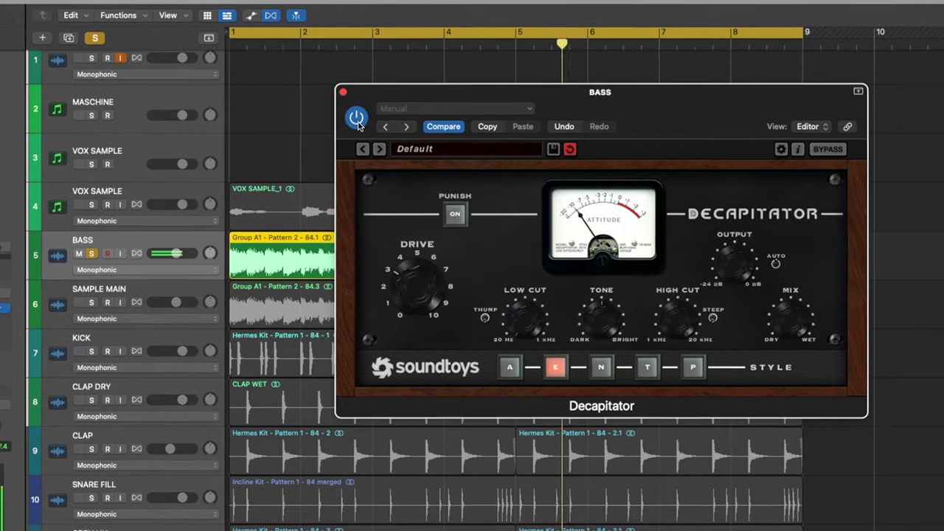
{"action": "left_click", "coordinate": [351, 112]}
{"action": "left_click", "coordinate": [362, 126]}
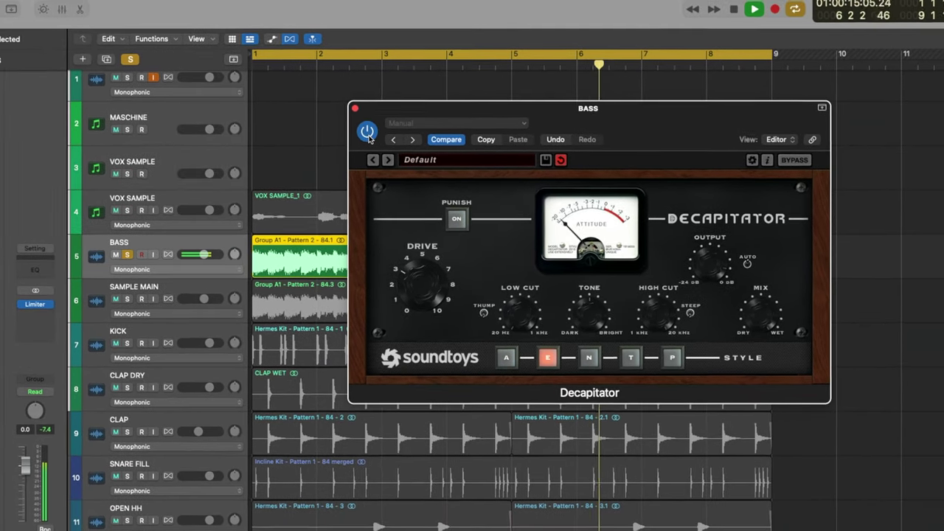
{"action": "left_click", "coordinate": [362, 126]}
{"action": "left_click", "coordinate": [362, 117]}
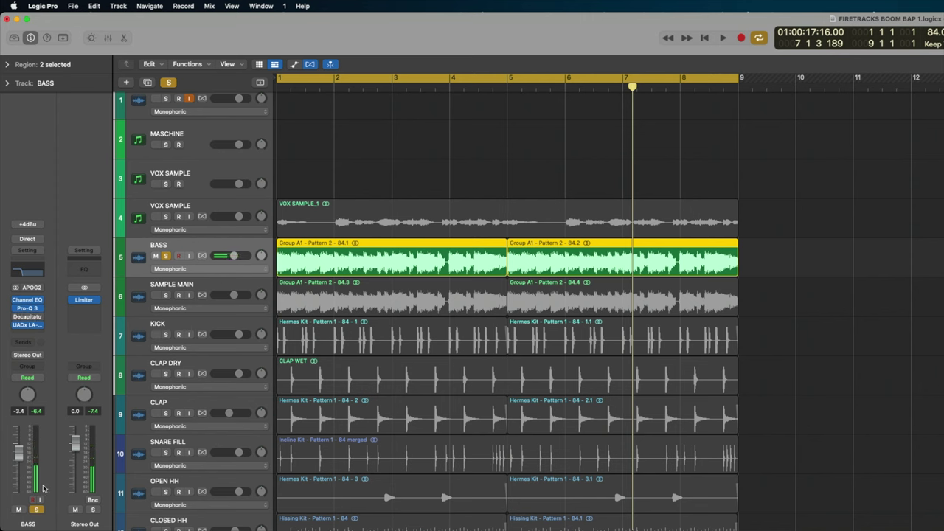
Unsolo BASS, place the active Decapitator ahead of Pro-Q 3 in its chain, and play the full beat from the start
{"action": "left_click", "coordinate": [37, 509]}
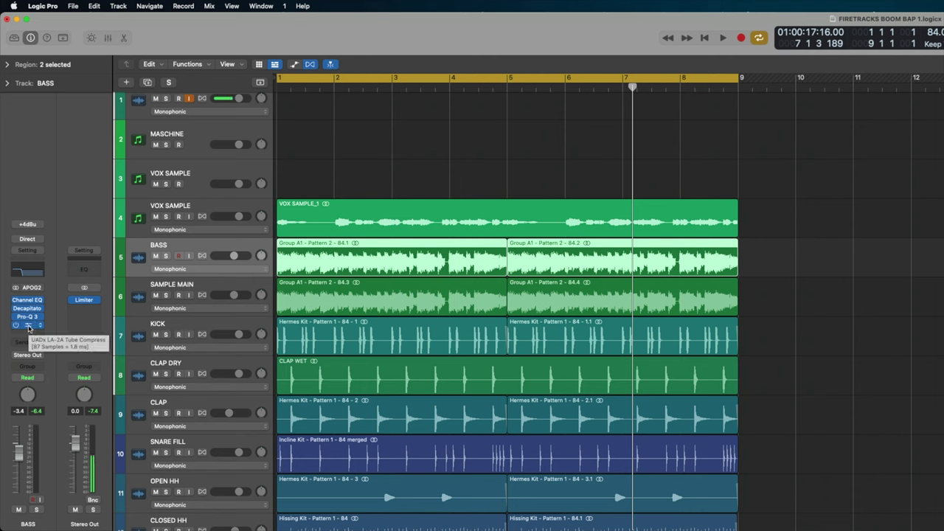
{"action": "key", "text": "Return"}
{"action": "key", "text": "space"}
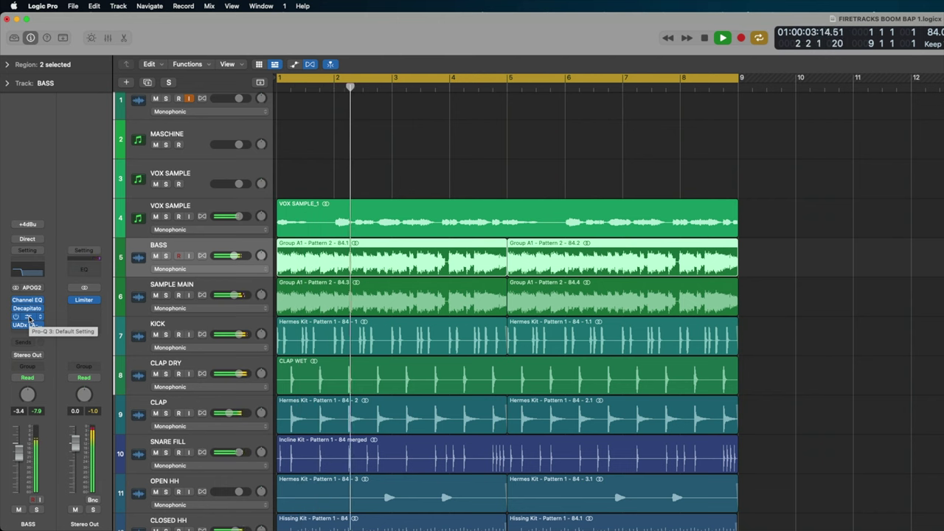
{"action": "key", "text": "space"}
In SAMPLE MAIN's Channel EQ, enable the high-pass filter at 140 Hz with a 48 dB/Oct slope
{"action": "left_click", "coordinate": [197, 288]}
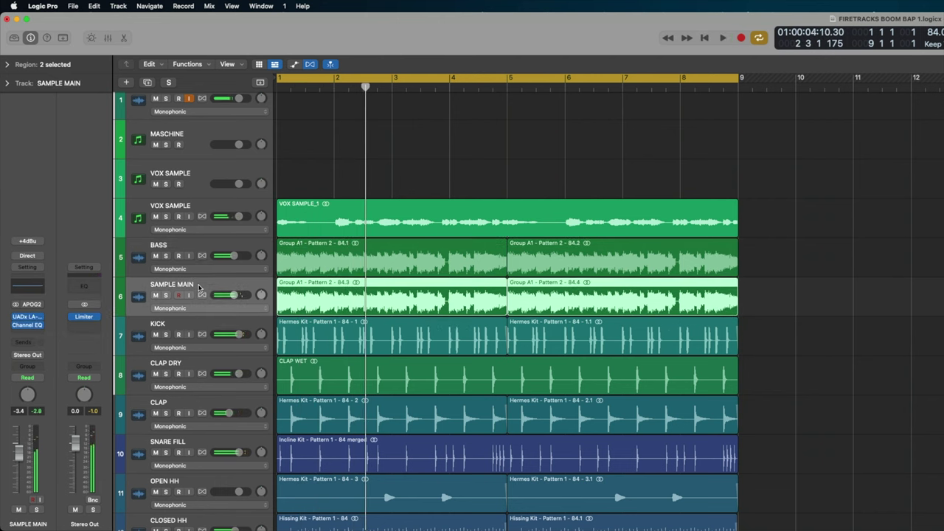
{"action": "left_click", "coordinate": [29, 327]}
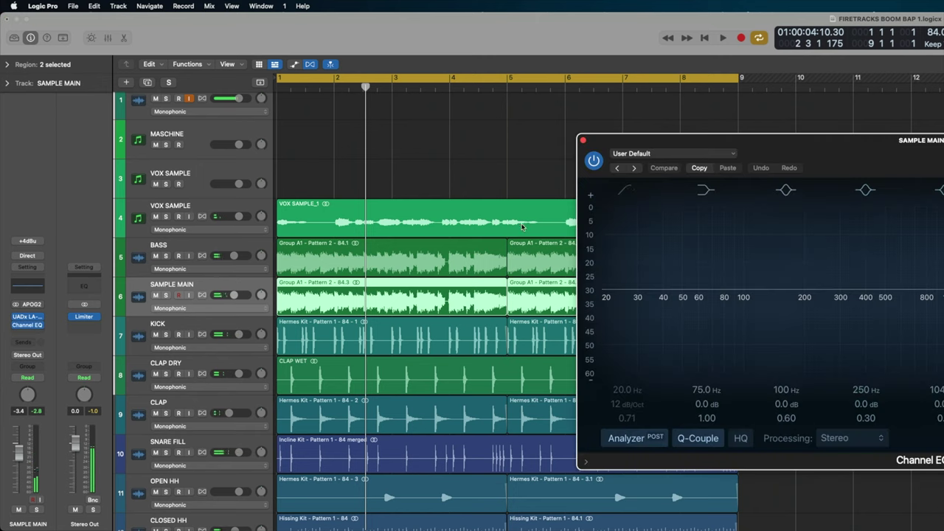
{"action": "left_click_drag", "start_coordinate": [779, 149], "coordinate": [436, 84]}
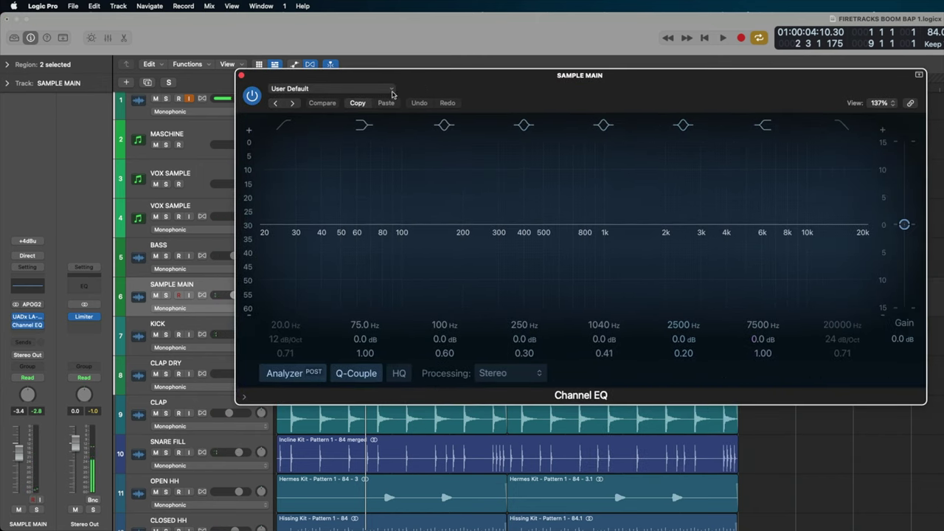
{"action": "left_click", "coordinate": [260, 324]}
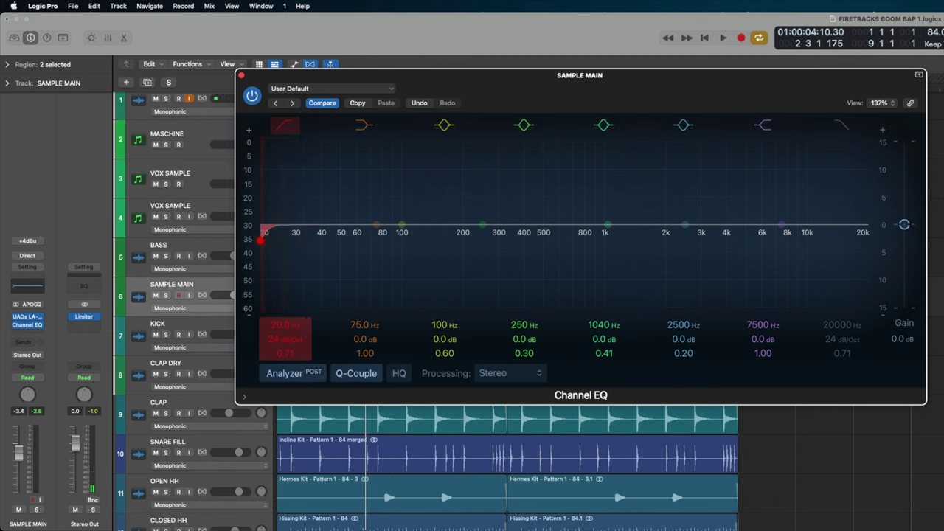
{"action": "left_click_drag", "start_coordinate": [283, 325], "coordinate": [282, 308]}
{"action": "left_click_drag", "start_coordinate": [282, 339], "coordinate": [282, 332]}
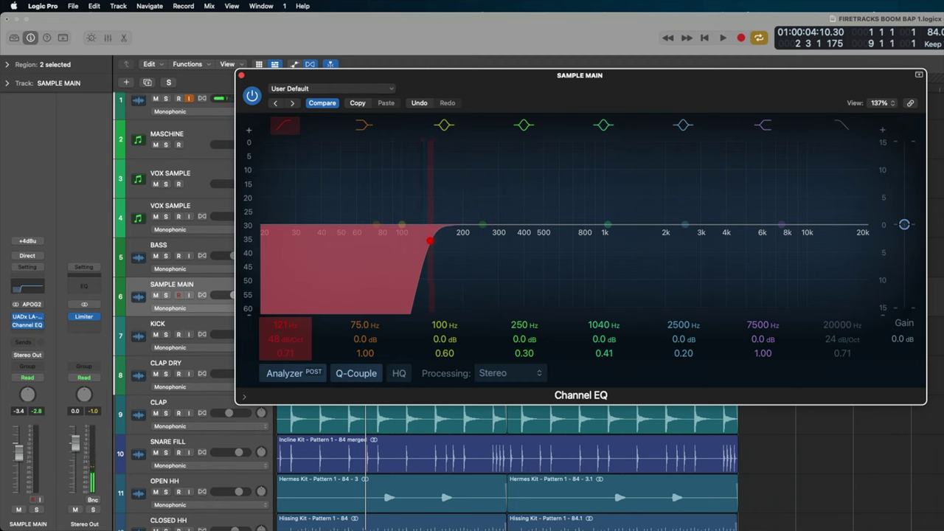
Solo SAMPLE MAIN during playback, cut its 250 Hz band by 2.7 dB at 188 Hz with Q 0.93, and raise the high-pass to 172 Hz
{"action": "key", "text": "space"}
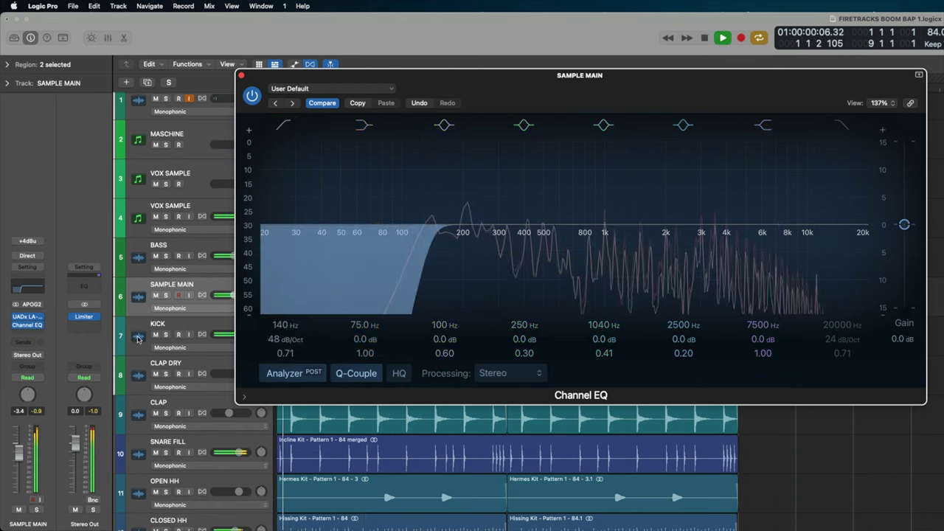
{"action": "left_click", "coordinate": [165, 294]}
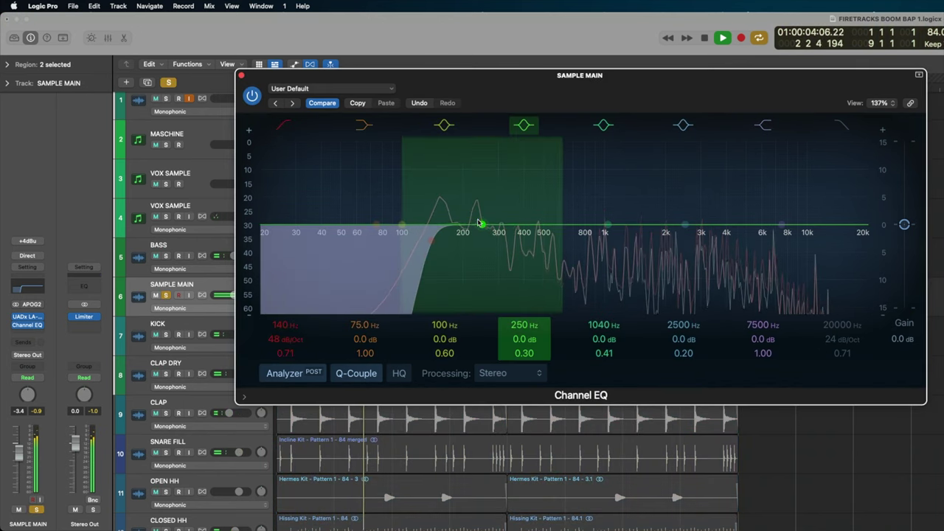
{"action": "left_click_drag", "start_coordinate": [483, 224], "coordinate": [401, 241]}
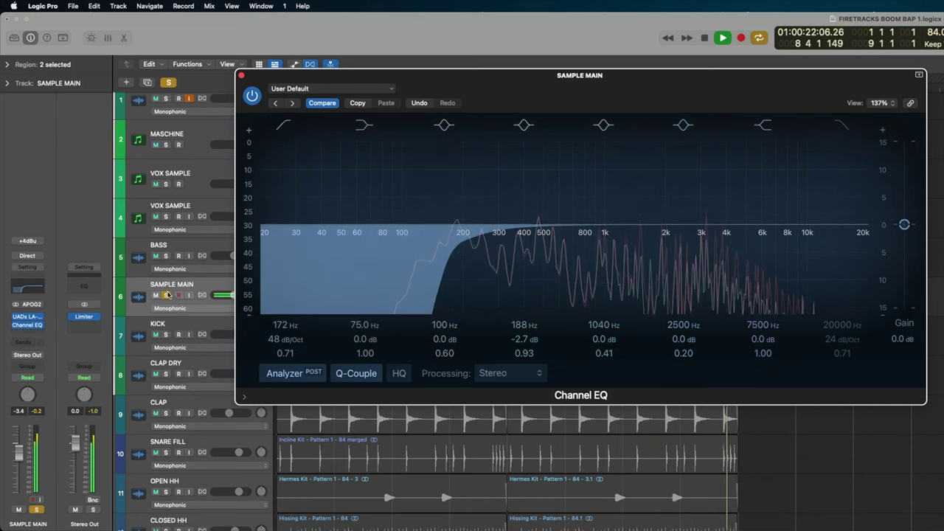
Compare BASS and SAMPLE MAIN soloed together and separately, ending with only BASS of the two soloed and selected
{"action": "left_click", "coordinate": [166, 257]}
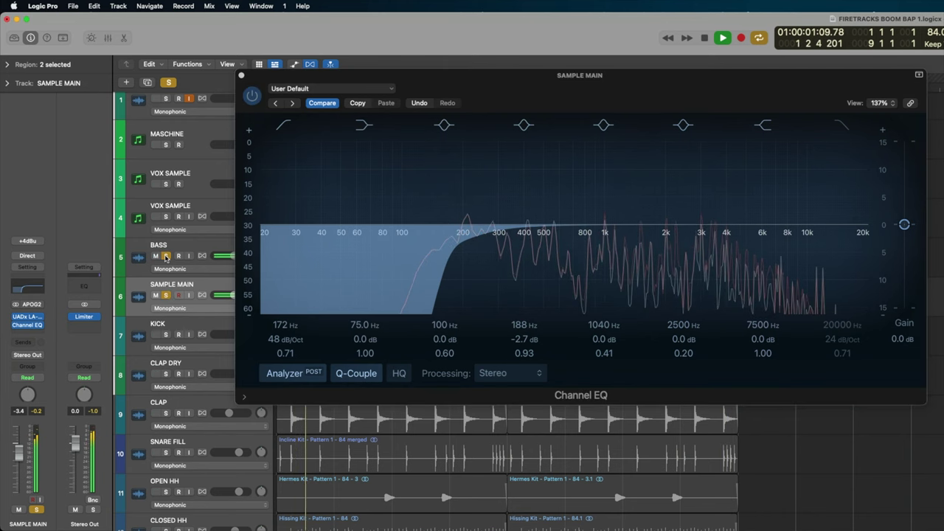
{"action": "key", "text": "space"}
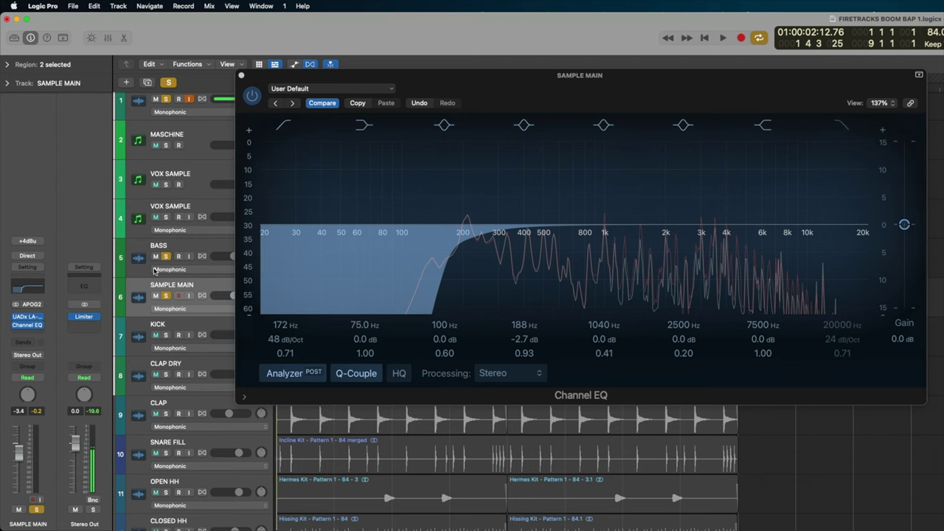
{"action": "key", "text": "space"}
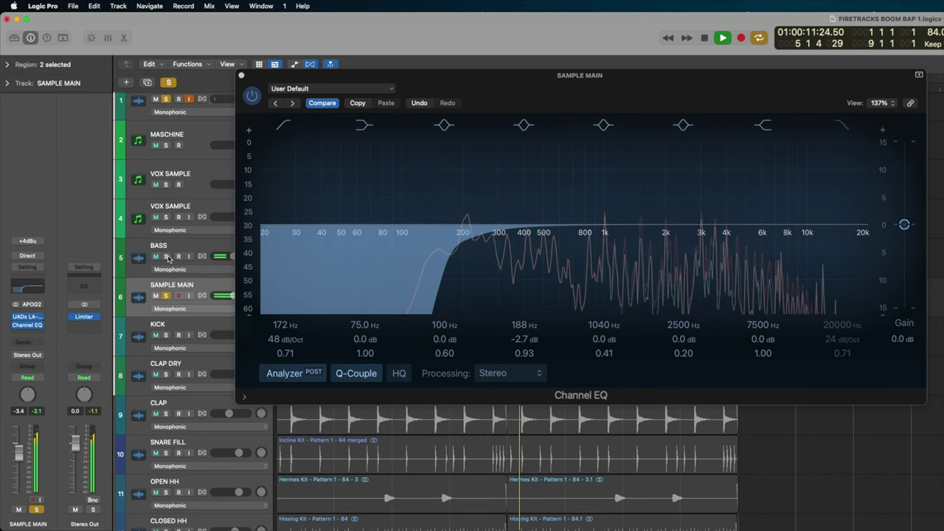
{"action": "left_click", "coordinate": [166, 257]}
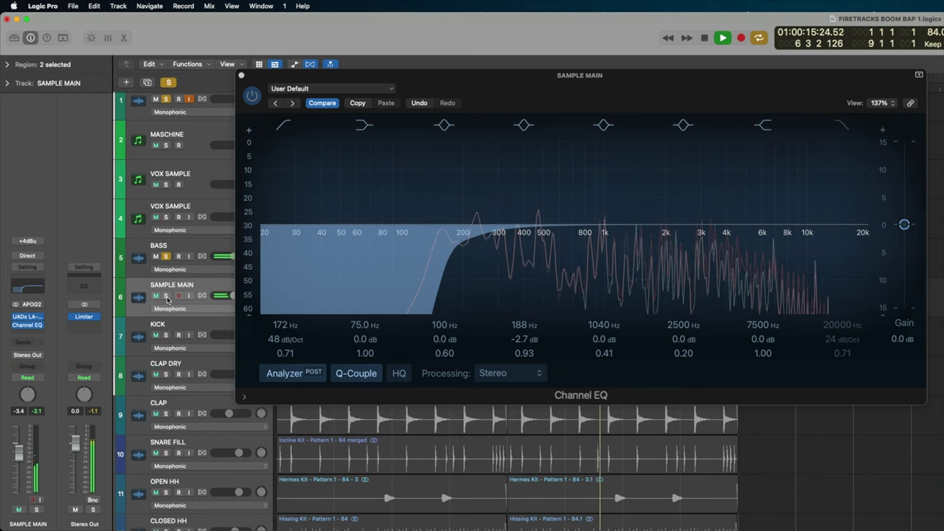
{"action": "left_click", "coordinate": [186, 247]}
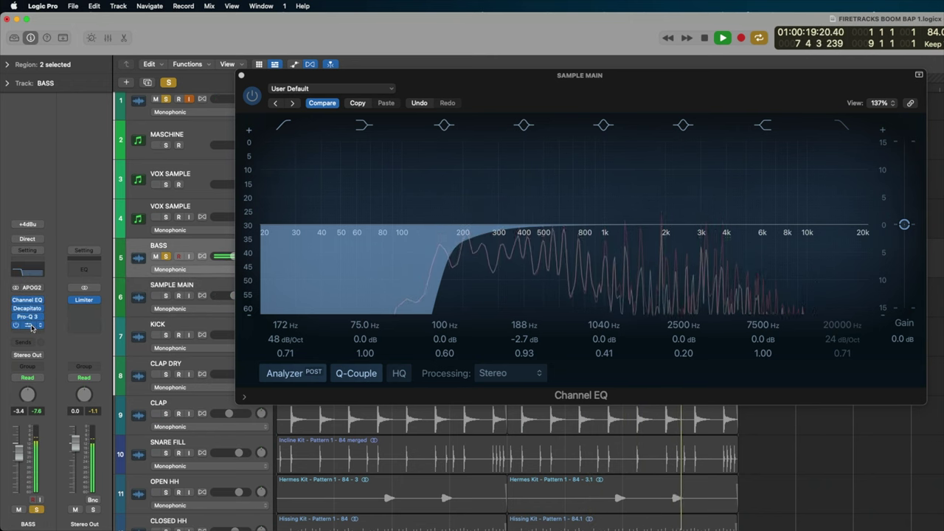
Review the LA-2A compressor and Decapitator settings on BASS while it plays soloed
{"action": "left_click_drag", "start_coordinate": [872, 134], "coordinate": [619, 135]}
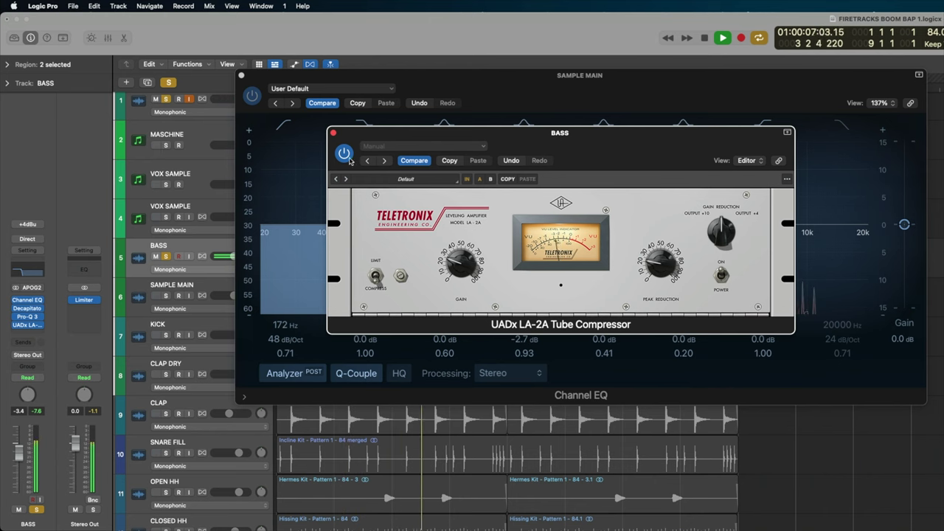
{"action": "left_click", "coordinate": [333, 134]}
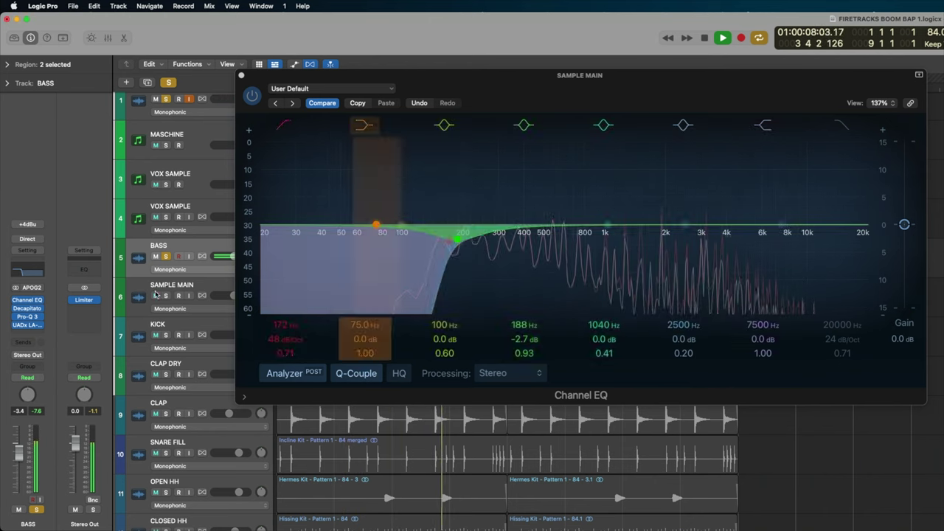
{"action": "left_click", "coordinate": [26, 308]}
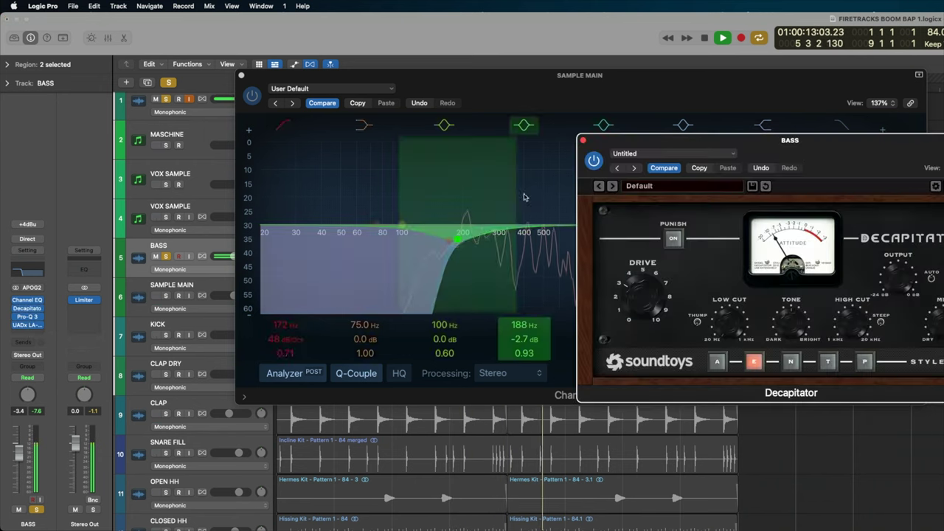
{"action": "left_click_drag", "start_coordinate": [804, 161], "coordinate": [590, 152]}
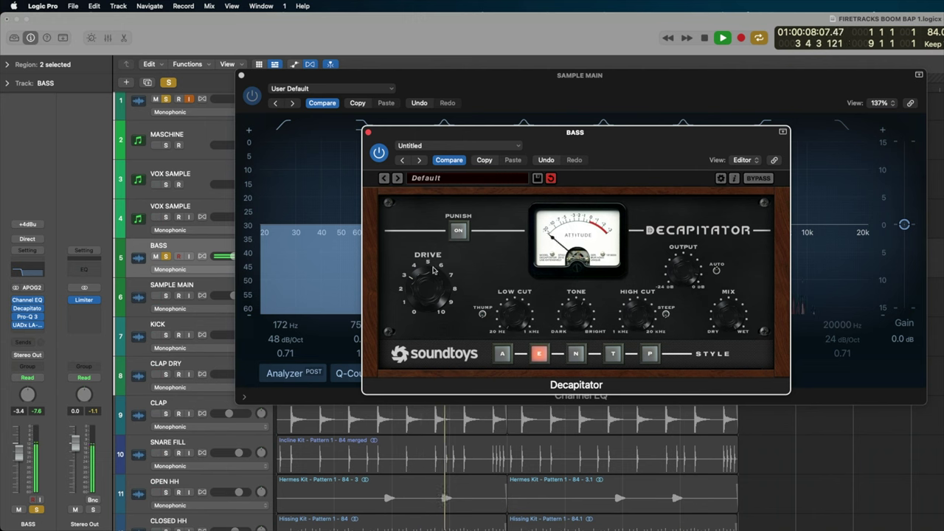
Clear the BASS solo during playback and close the Decapitator and SAMPLE MAIN Channel EQ windows
{"action": "left_click", "coordinate": [169, 83]}
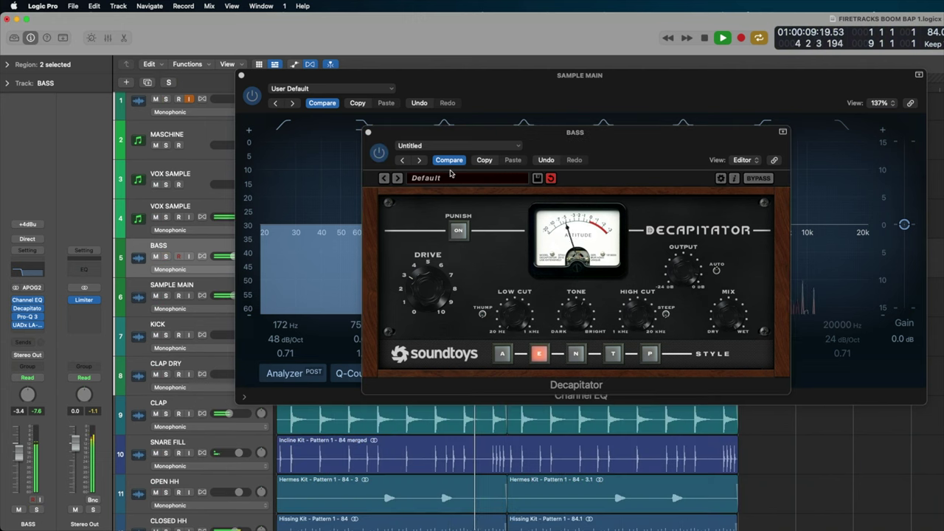
{"action": "left_click", "coordinate": [368, 133]}
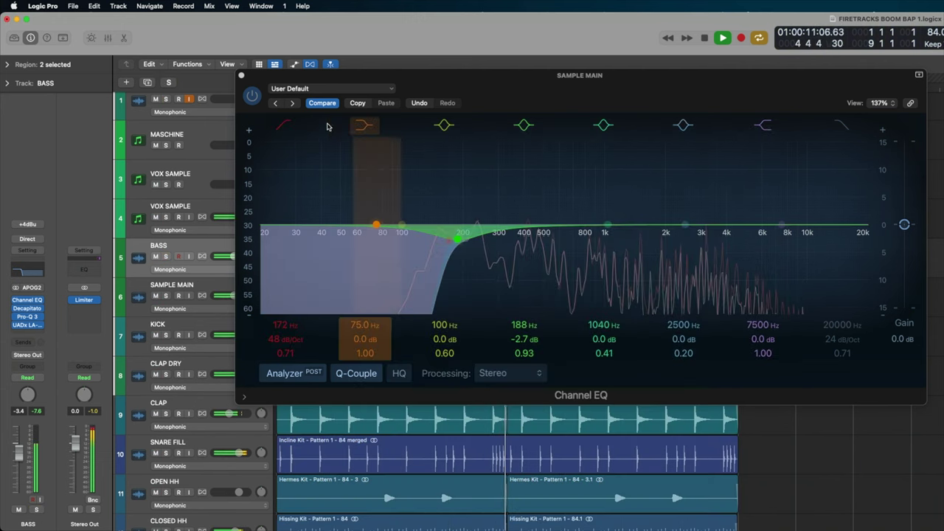
{"action": "left_click", "coordinate": [241, 75]}
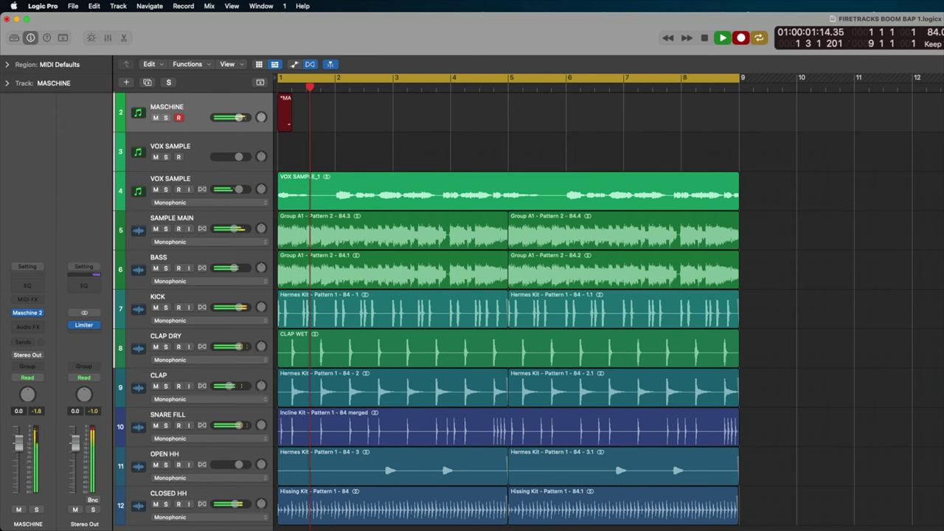
Record a single hit on the MASCHINE track in bar 1 and play it back with the beat
{"action": "key", "text": "space"}
{"action": "key", "text": "space"}
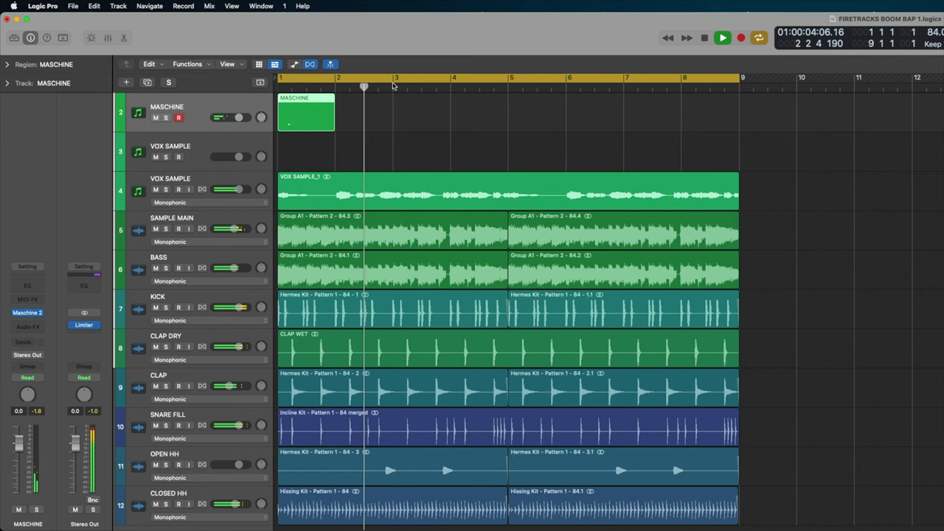
{"action": "key", "text": "space"}
Nudge the C#3 note in the MASCHINE region slightly later than the grid line, checking it against the beat
{"action": "double_click", "coordinate": [311, 114]}
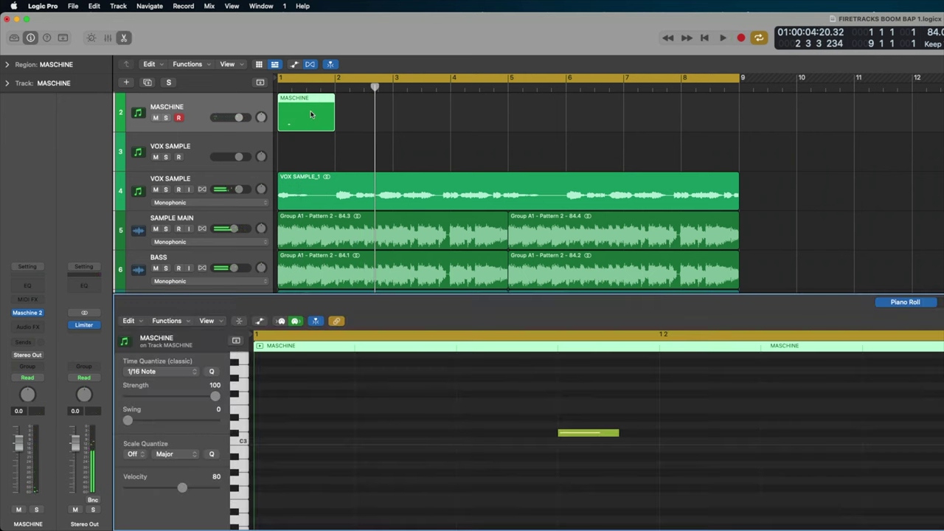
{"action": "key", "text": "space"}
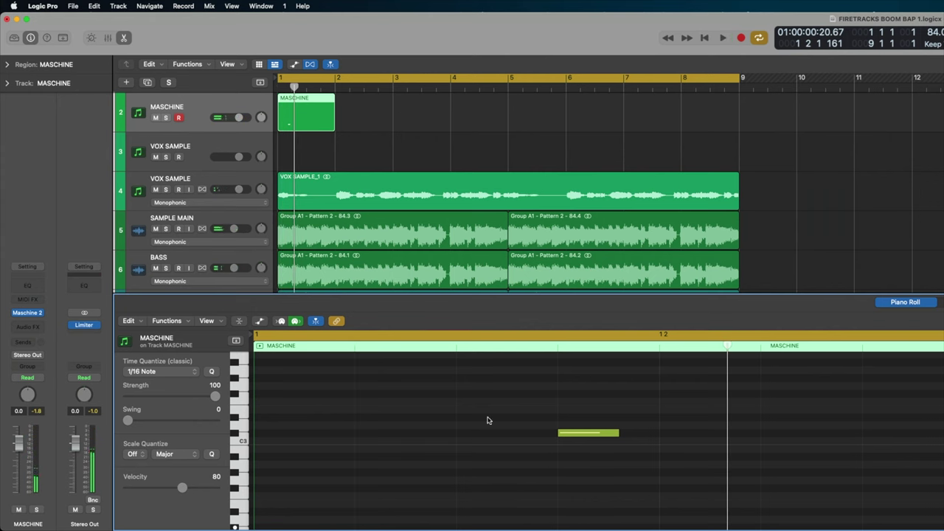
{"action": "left_click_drag", "start_coordinate": [559, 433], "coordinate": [563, 433]}
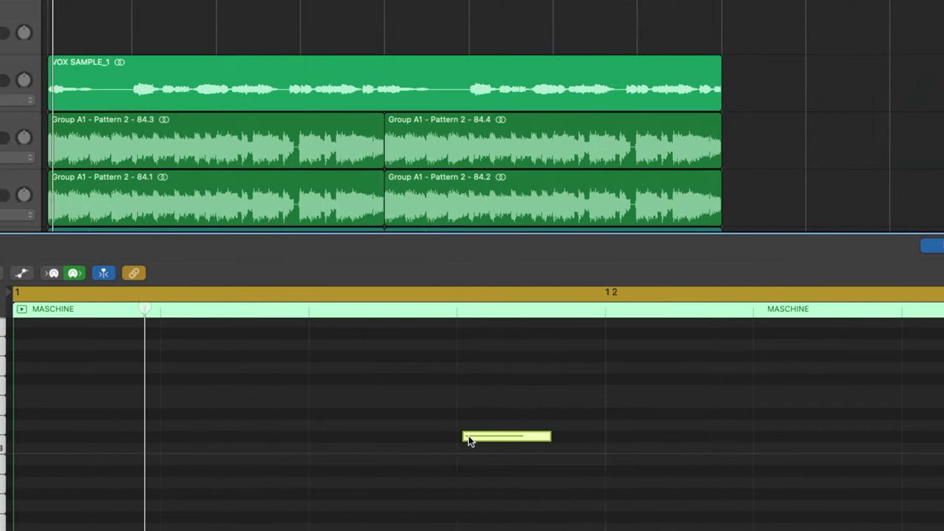
{"action": "left_click", "coordinate": [469, 435]}
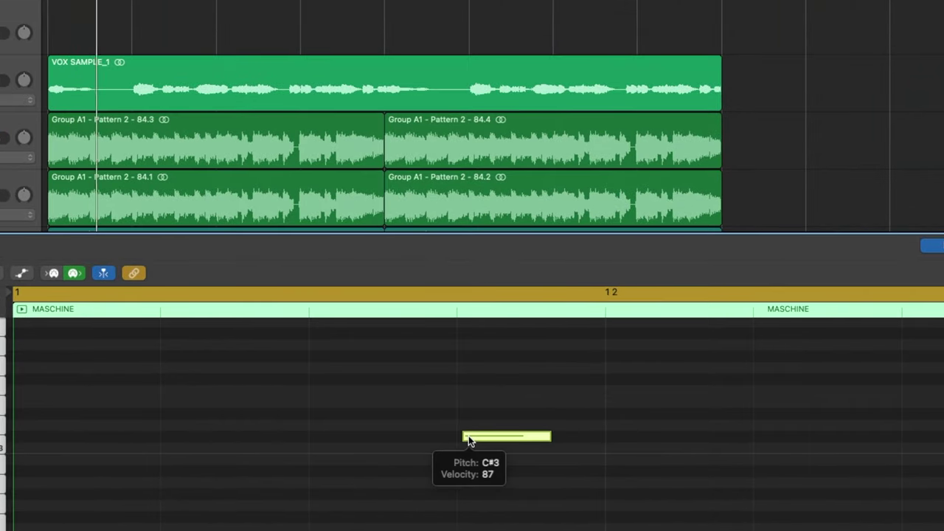
{"action": "key", "text": "p"}
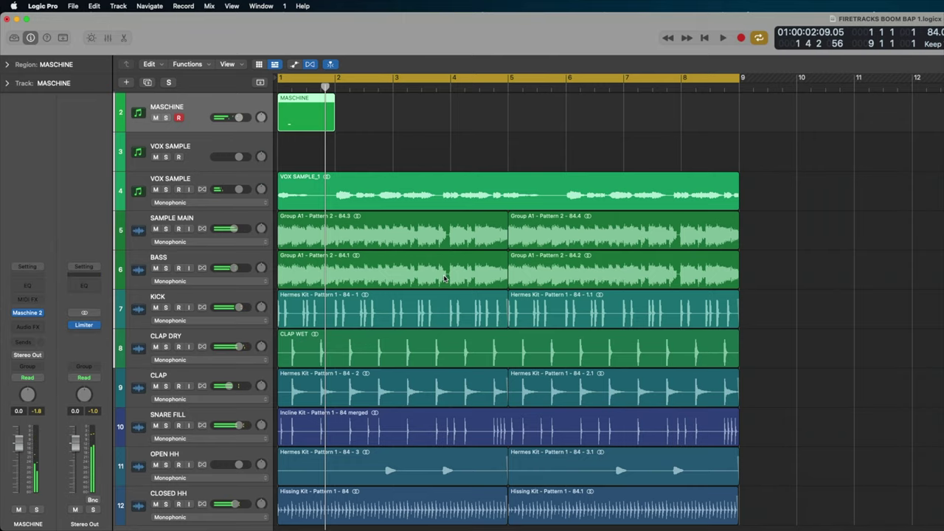
Bounce the MASCHINE region in place to a new VINYL KICK track, audition it soloed and replay it in the full mix
{"action": "key", "text": "ctrl+b"}
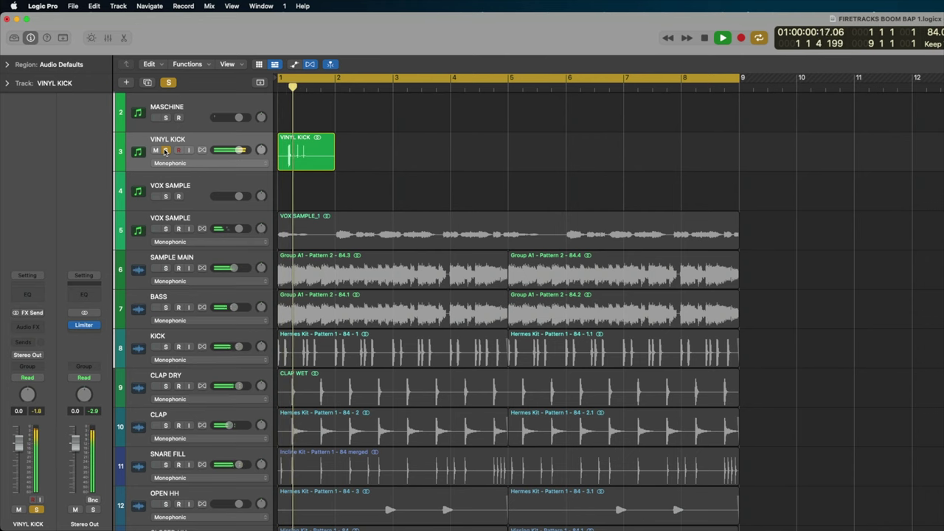
{"action": "left_click", "coordinate": [165, 151]}
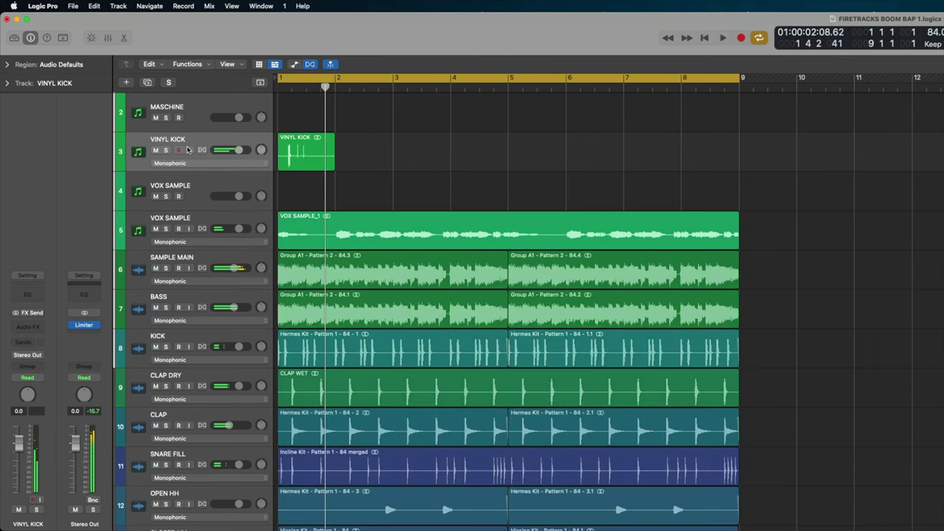
{"action": "key", "text": "Return"}
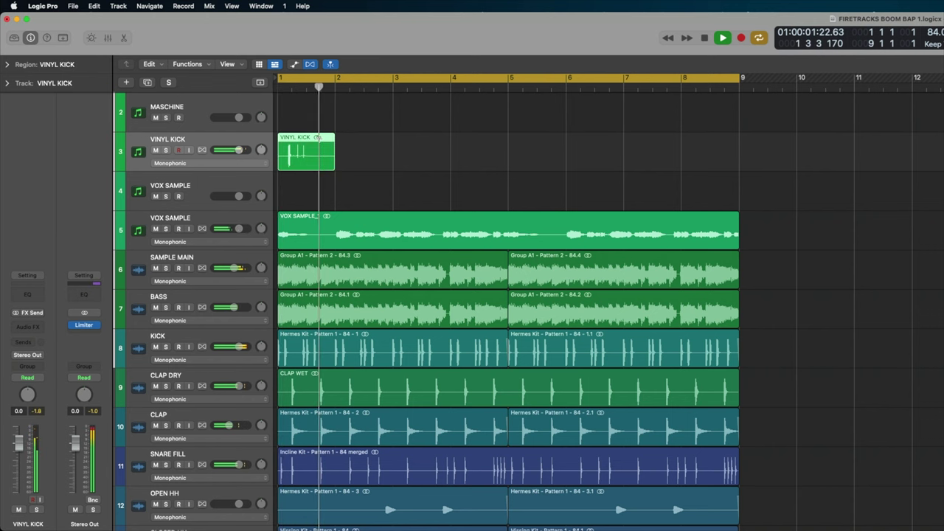
Duplicate the VINYL KICK region at bar 5 and move its track directly below KICK
{"action": "key", "text": "super+r"}
{"action": "left_click_drag", "start_coordinate": [357, 146], "coordinate": [529, 146]}
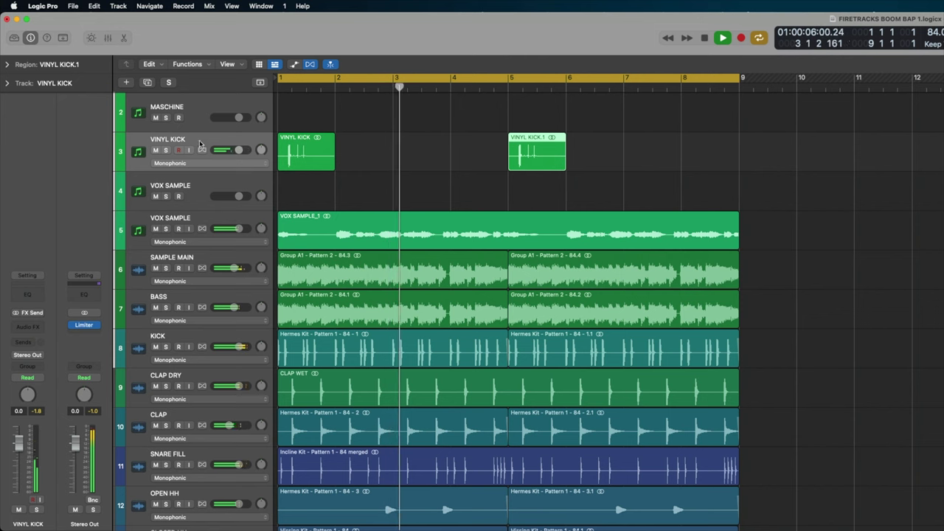
{"action": "left_click_drag", "start_coordinate": [208, 141], "coordinate": [206, 354]}
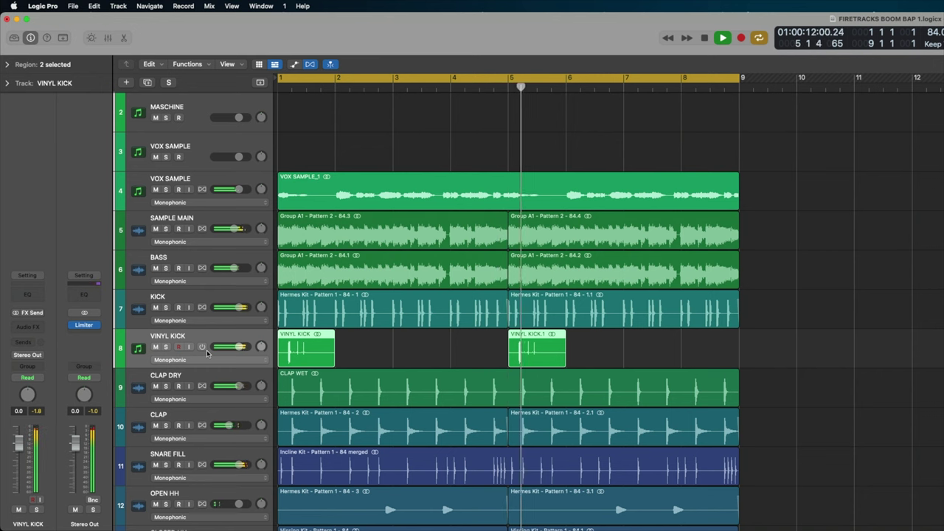
Play the beat from the start and lower the VINYL KICK volume to -6.2 dB
{"action": "key", "text": "space"}
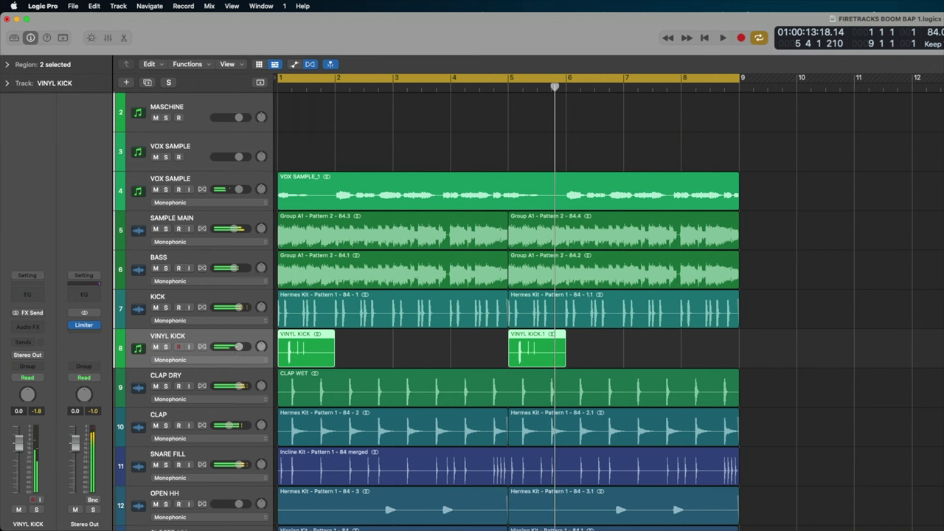
{"action": "key", "text": "Return"}
{"action": "key", "text": "space"}
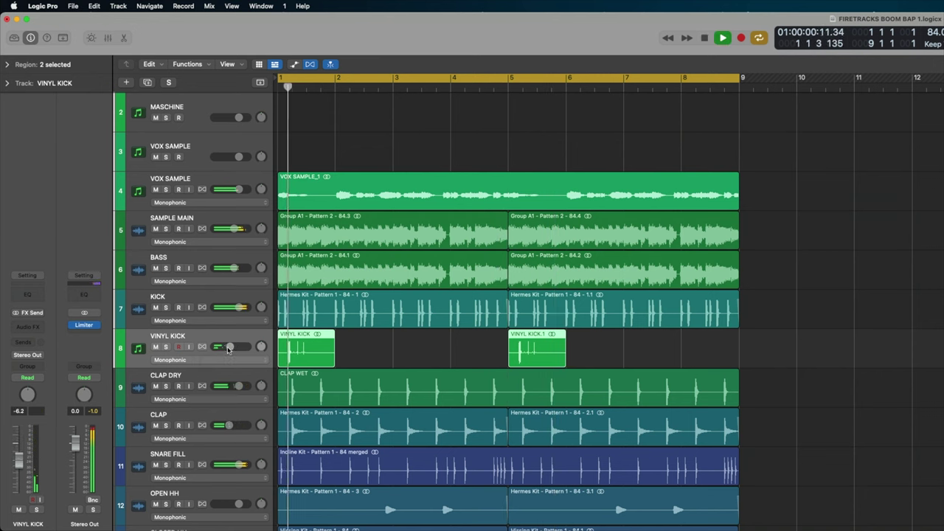
Look through the FADED REELS kits in the MASCHINE track's Maschine 2 instrument, then close it
{"action": "left_click", "coordinate": [195, 122]}
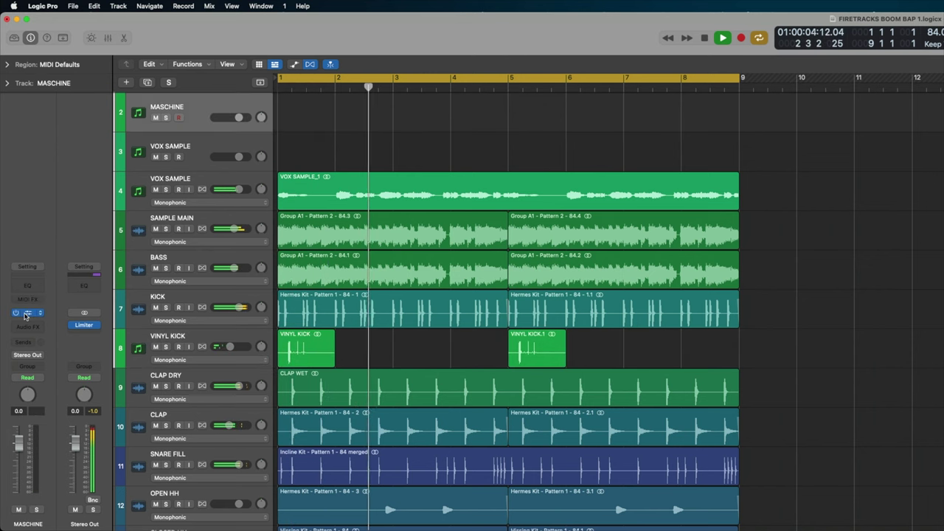
{"action": "left_click", "coordinate": [33, 313]}
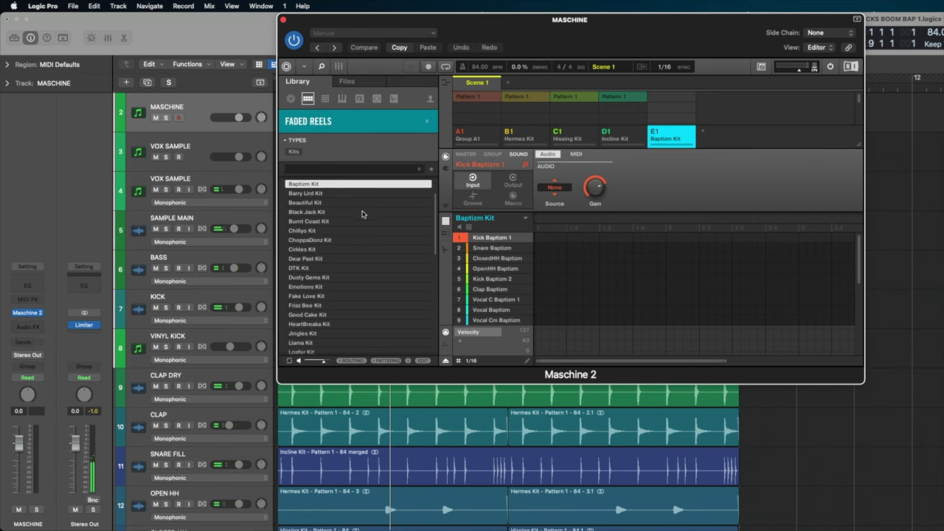
{"action": "key", "text": "super+w"}
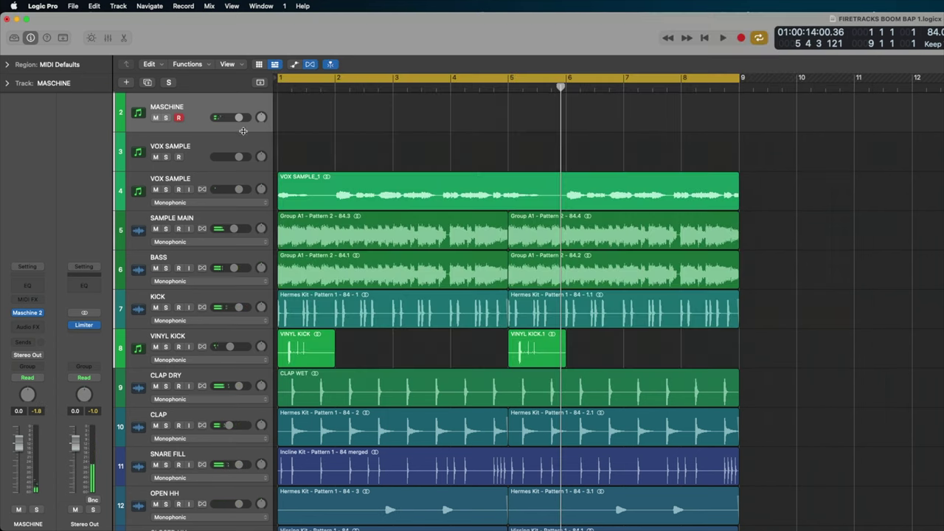
Create one new software instrument track with an empty channel strip below MASCHINE
{"action": "left_click", "coordinate": [126, 84]}
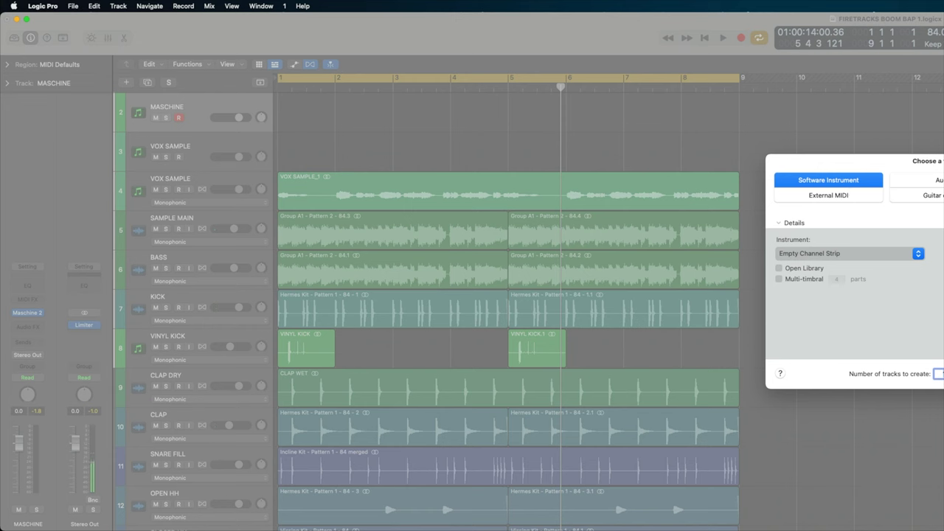
{"action": "key", "text": "Return"}
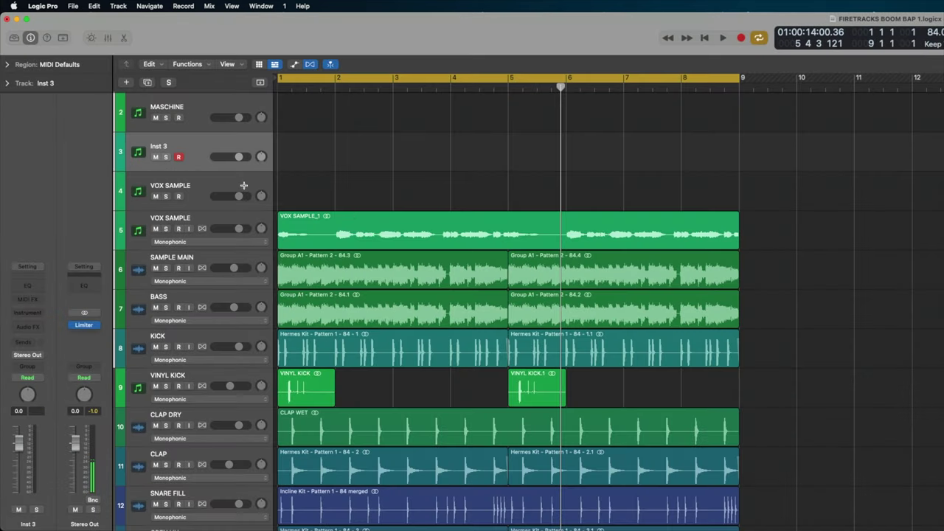
{"action": "left_click", "coordinate": [6, 65]}
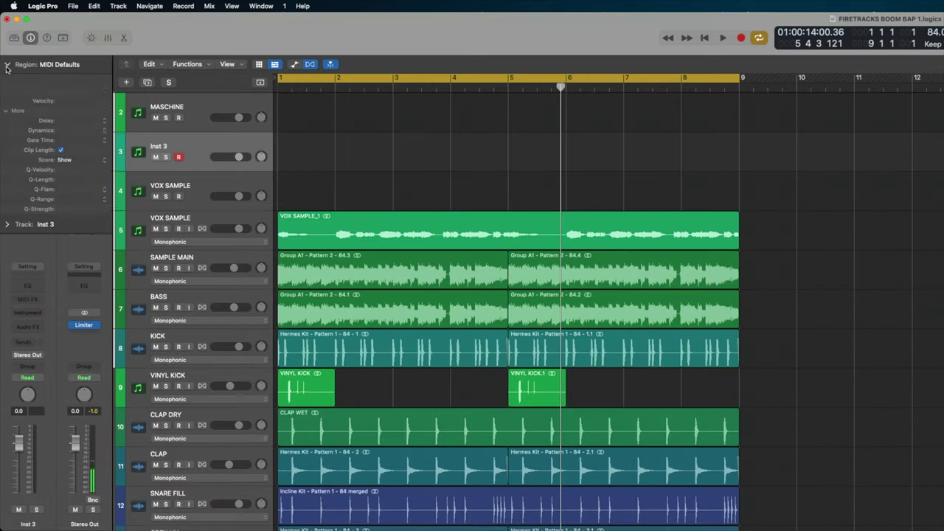
{"action": "left_click", "coordinate": [6, 65]}
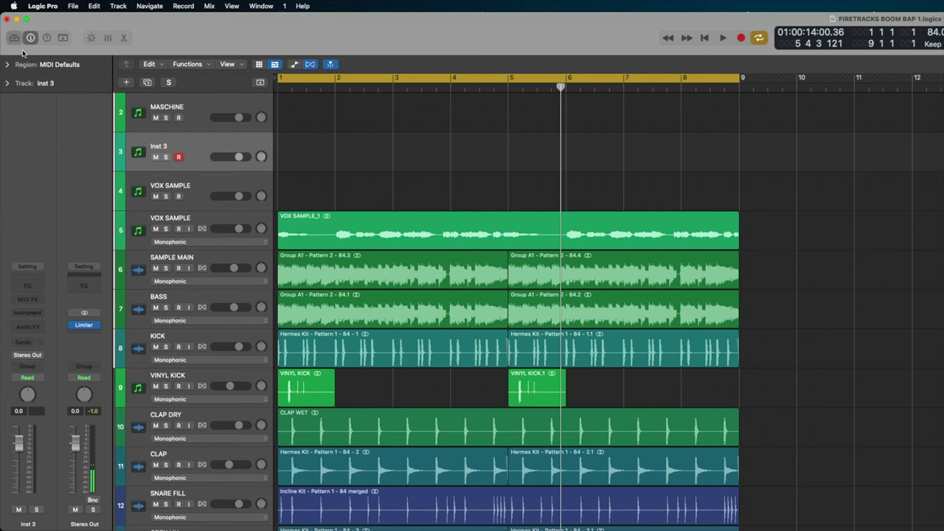
Search the sound library for CRASH, audition several patches, and load Crash - Agogo Funk on the new instrument track
{"action": "left_click", "coordinate": [14, 37]}
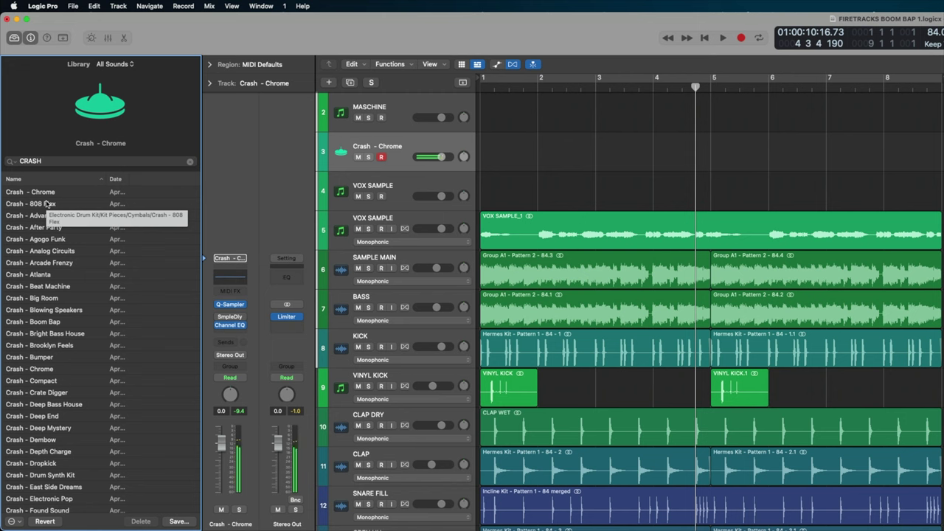
{"action": "left_click", "coordinate": [48, 203]}
{"action": "left_click", "coordinate": [50, 215]}
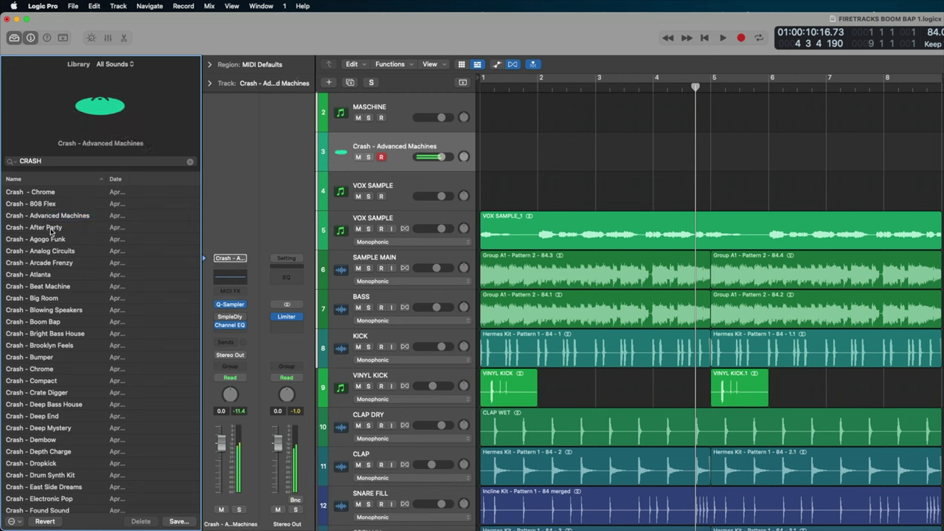
{"action": "left_click", "coordinate": [51, 230]}
{"action": "left_click", "coordinate": [53, 239]}
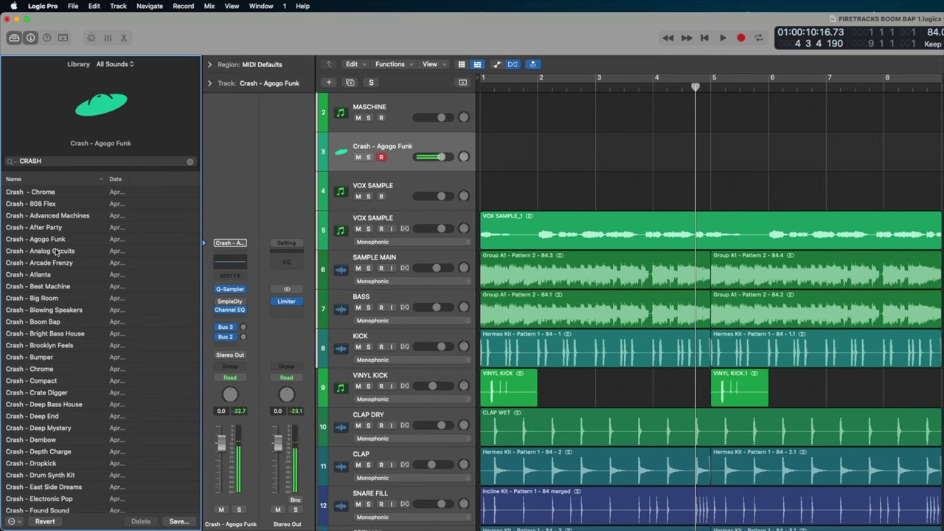
{"action": "key", "text": "space"}
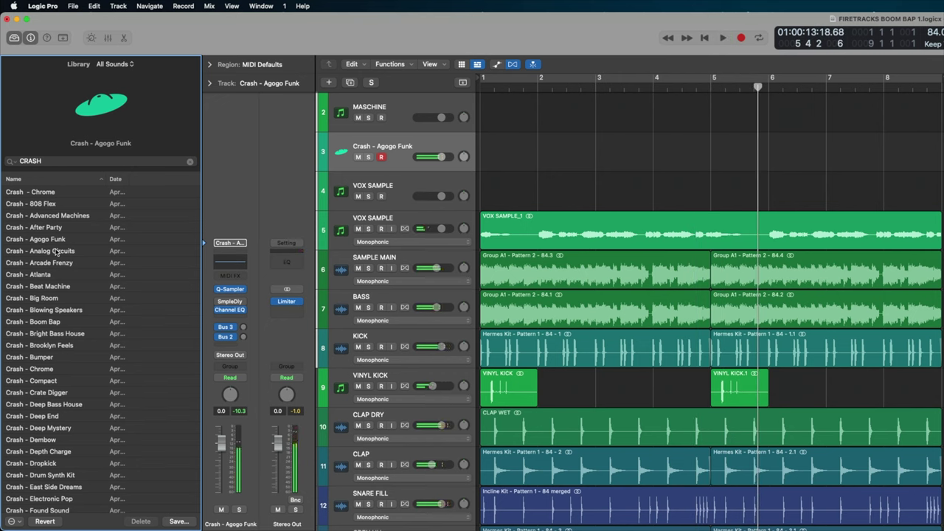
Record a crash performance across bars 1 to 8 on the Crash - Agogo Funk track and open the region in the Piano Roll
{"action": "left_click", "coordinate": [13, 38]}
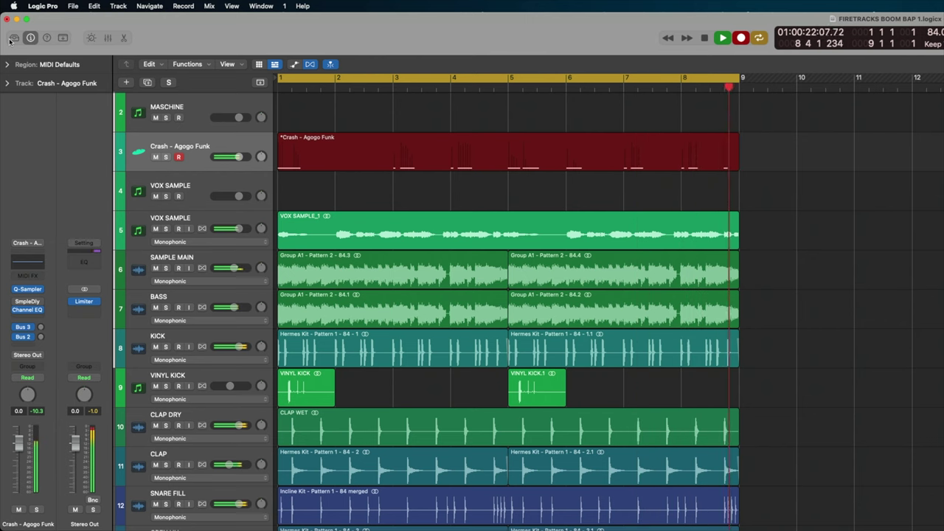
{"action": "key", "text": "space"}
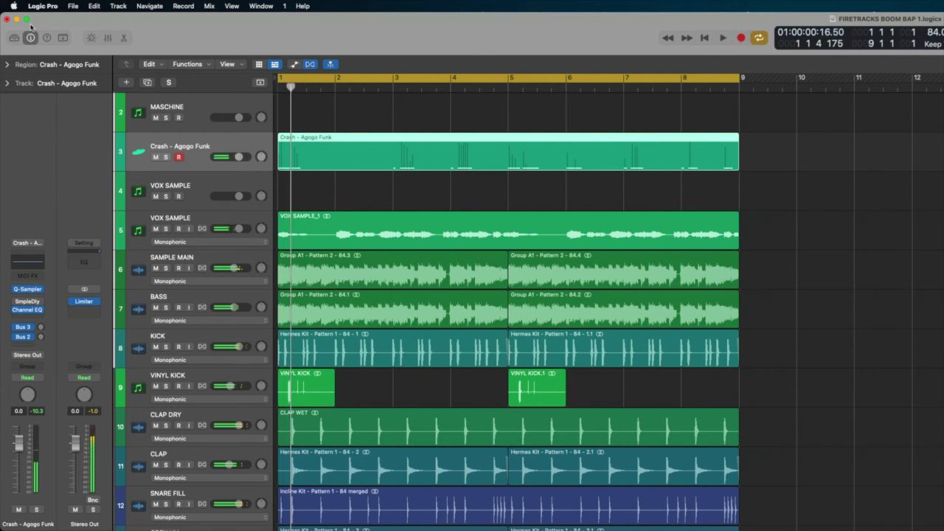
{"action": "key", "text": "space"}
{"action": "key", "text": "space"}
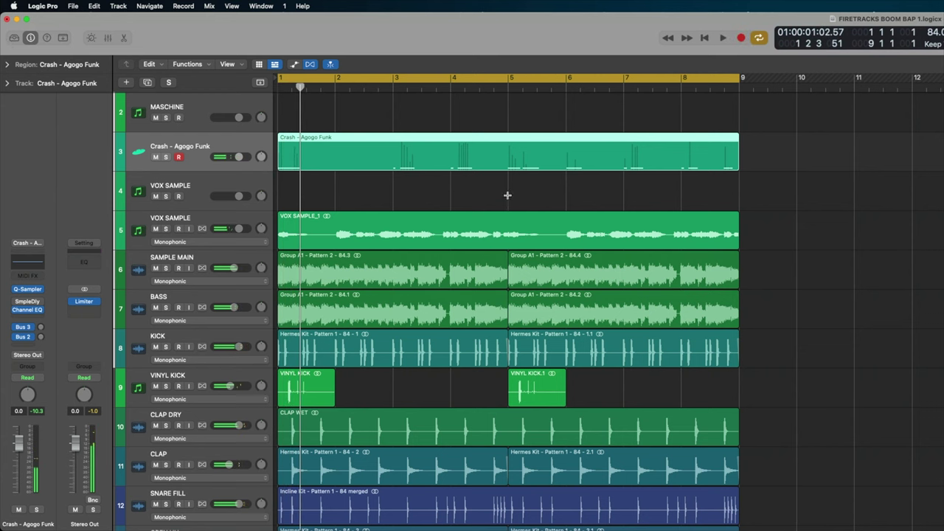
{"action": "key", "text": "p"}
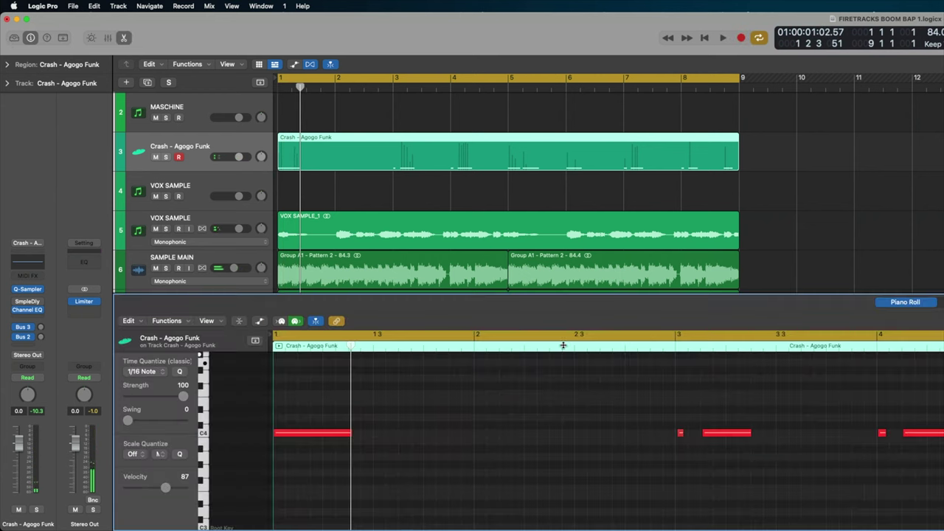
Play back the crash region, delete its note at bar 6, and close the Piano Roll
{"action": "key", "text": "super+Left"}
{"action": "key", "text": "super+Left"}
{"action": "key", "text": "super+Left"}
{"action": "key", "text": "super+Left"}
{"action": "key", "text": "super+Left"}
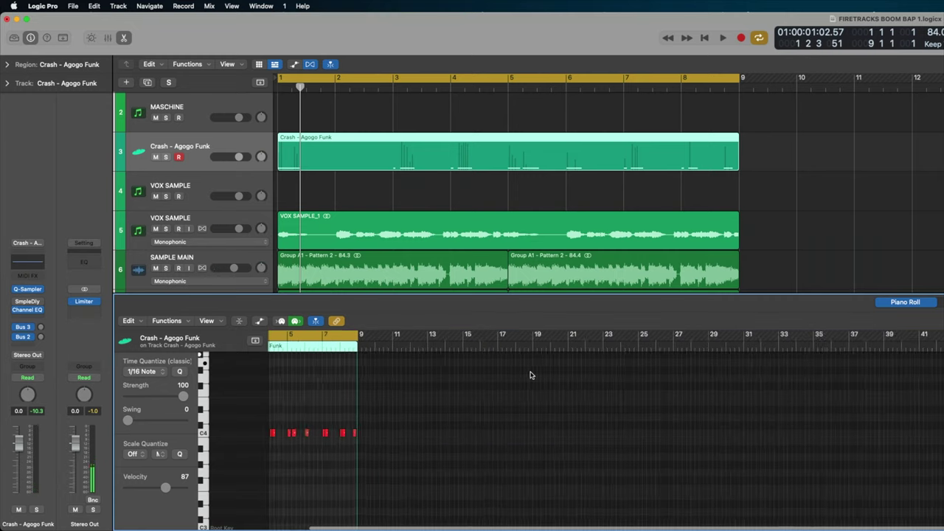
{"action": "key", "text": "super+Right"}
{"action": "key", "text": "super+Right"}
{"action": "key", "text": "super+Right"}
{"action": "key", "text": "super+Right"}
{"action": "key", "text": "space"}
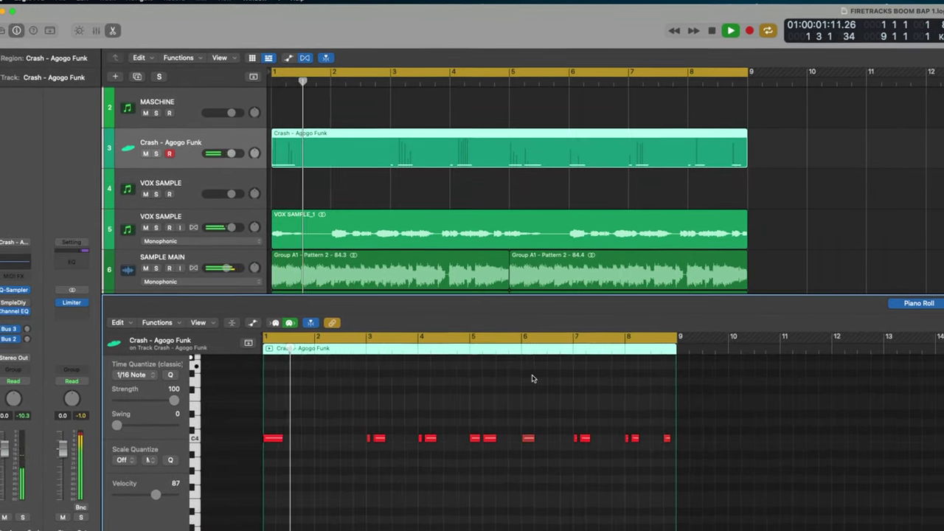
{"action": "key", "text": "super+Right"}
{"action": "scroll", "coordinate": [533, 378], "scroll_direction": "right", "scroll_amount": 2}
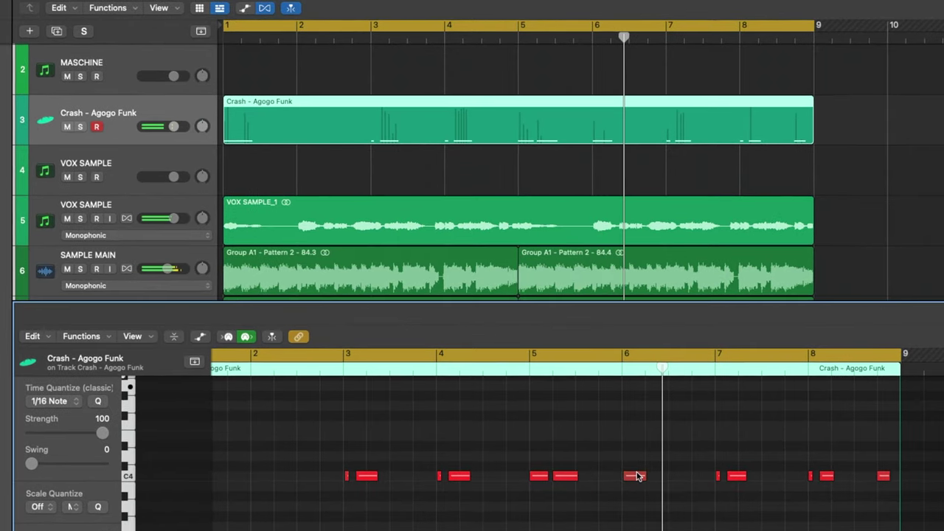
{"action": "left_click_drag", "start_coordinate": [638, 476], "coordinate": [638, 475]}
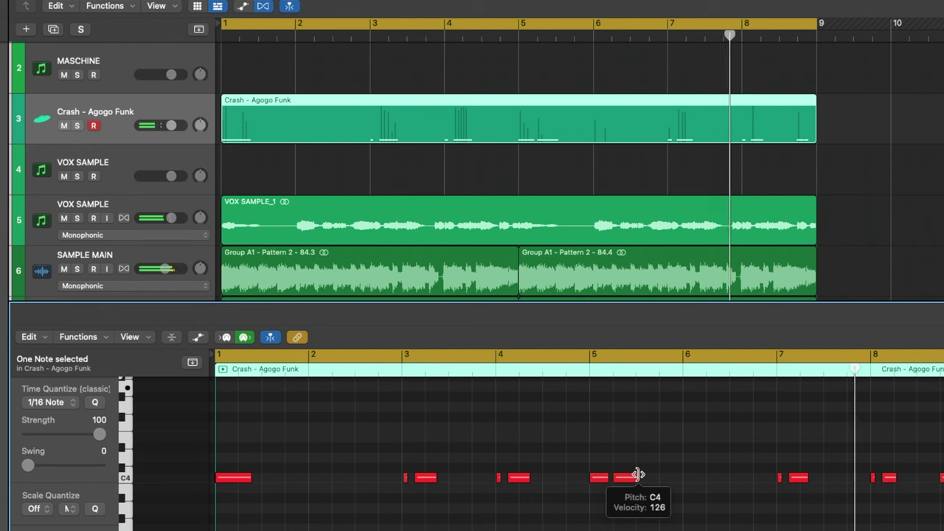
{"action": "key", "text": "e"}
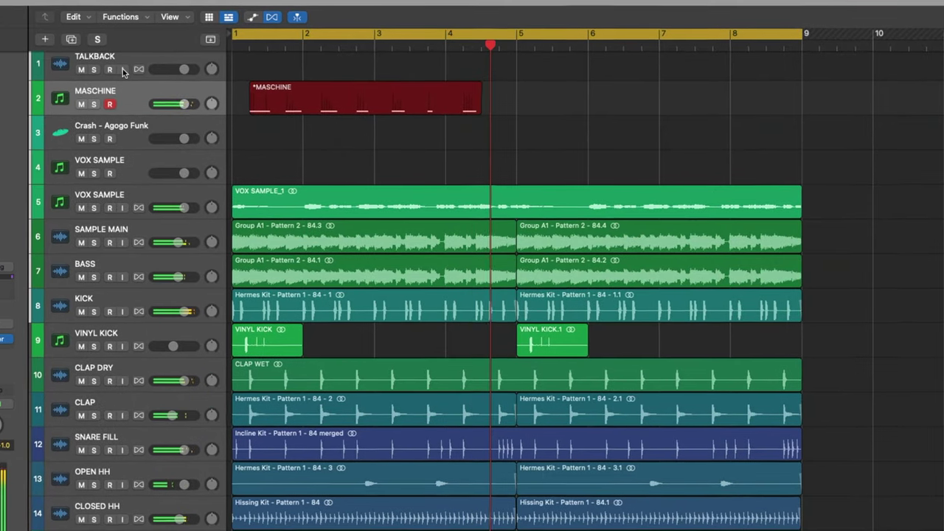
Stop recording on the MASCHINE track and play the arrangement from bar 1
{"action": "key", "text": "space"}
{"action": "key", "text": "Return"}
{"action": "key", "text": "space"}
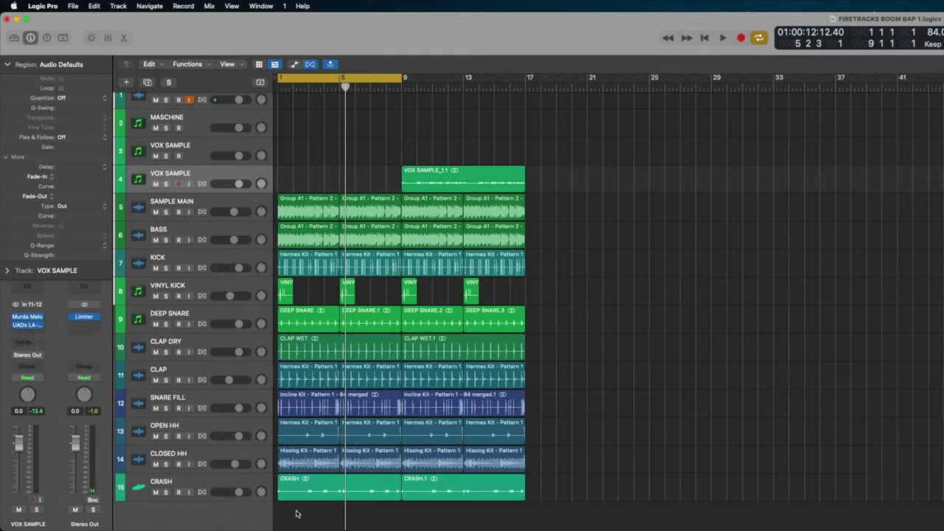
Delete every region in bars 1 to 8 except the first SAMPLE MAIN region
{"action": "left_click_drag", "start_coordinate": [297, 510], "coordinate": [360, 261]}
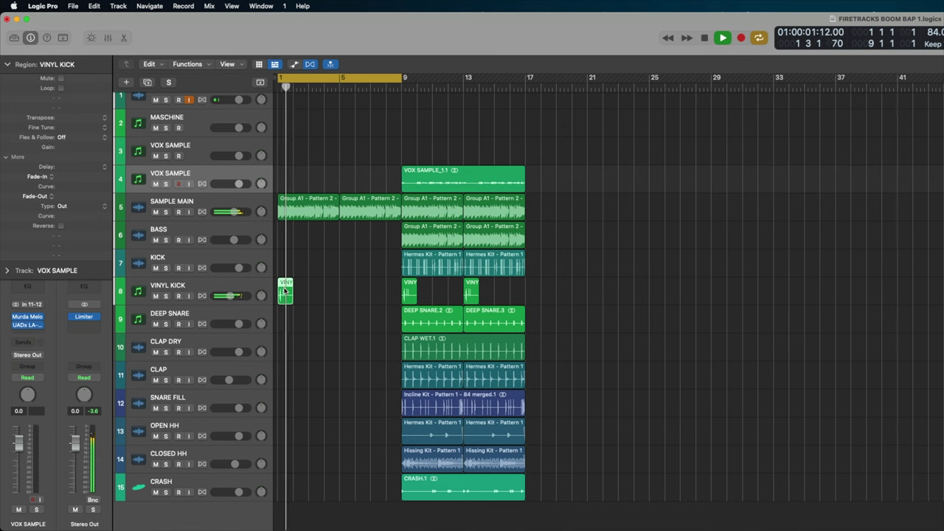
{"action": "key", "text": "Delete"}
{"action": "left_click", "coordinate": [367, 202]}
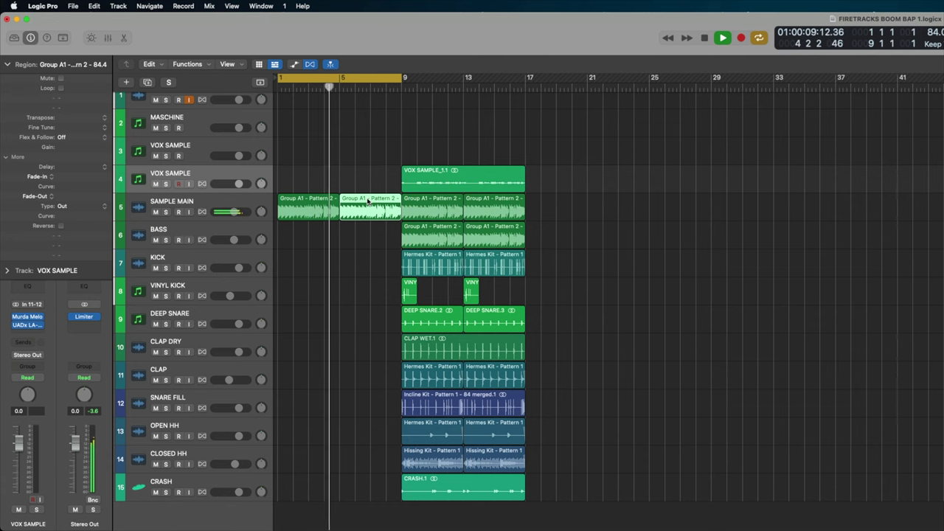
{"action": "key", "text": "Delete"}
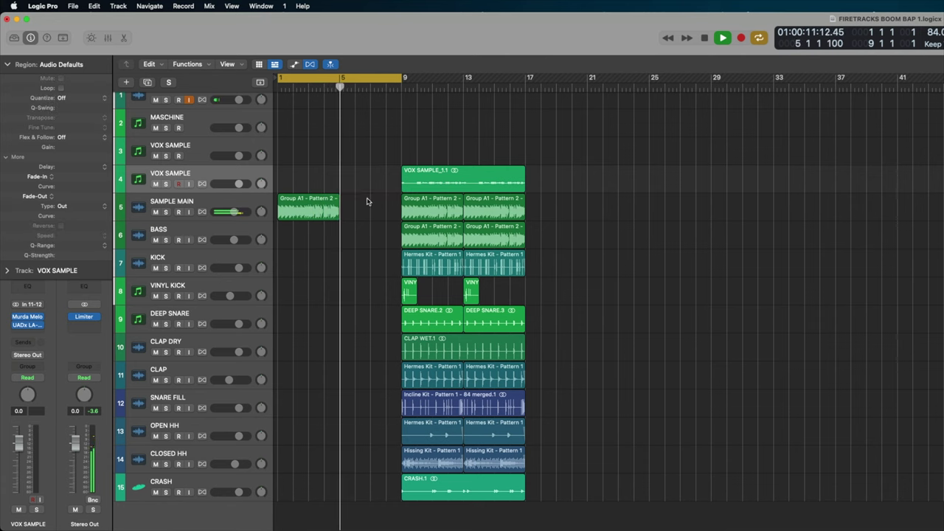
Add a fade at the end of the first SAMPLE MAIN region and change its type to Slow Down with a length of 708
{"action": "key", "text": "super+Right"}
{"action": "key", "text": "super+Right"}
{"action": "key", "text": "super+Right"}
{"action": "key", "text": "super+Right"}
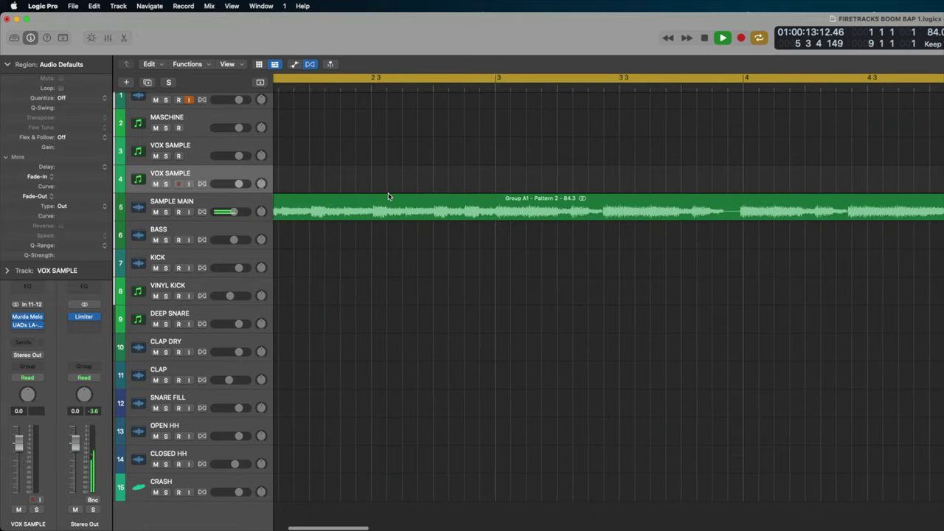
{"action": "key", "text": "space"}
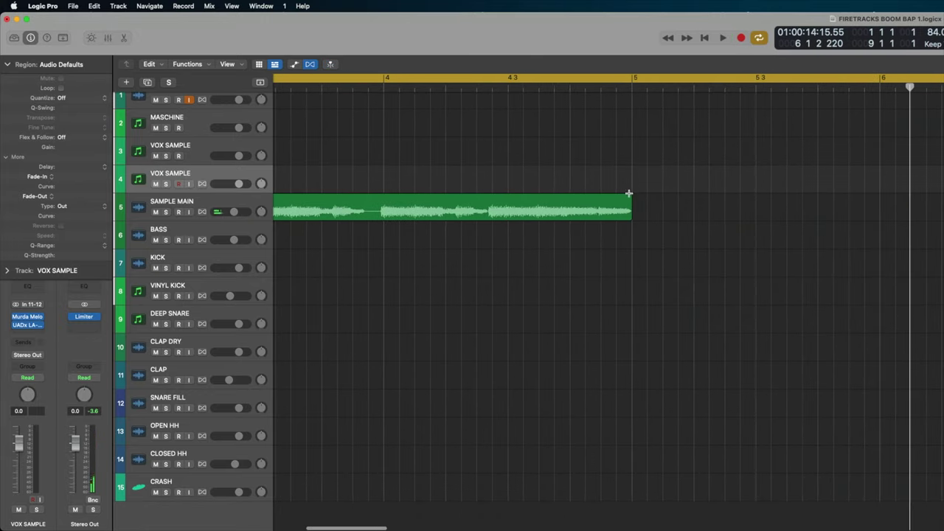
{"action": "left_click", "coordinate": [626, 195]}
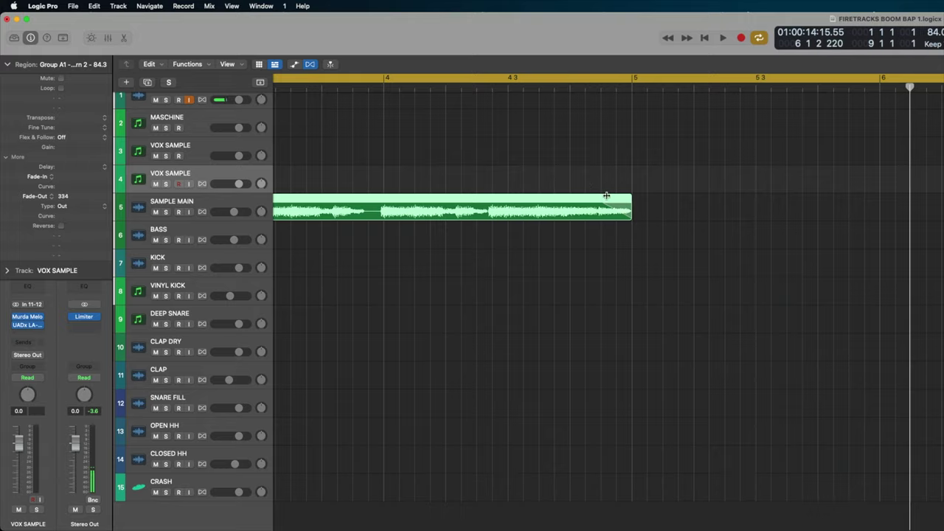
{"action": "right_click", "coordinate": [606, 195]}
{"action": "left_click", "coordinate": [641, 215]}
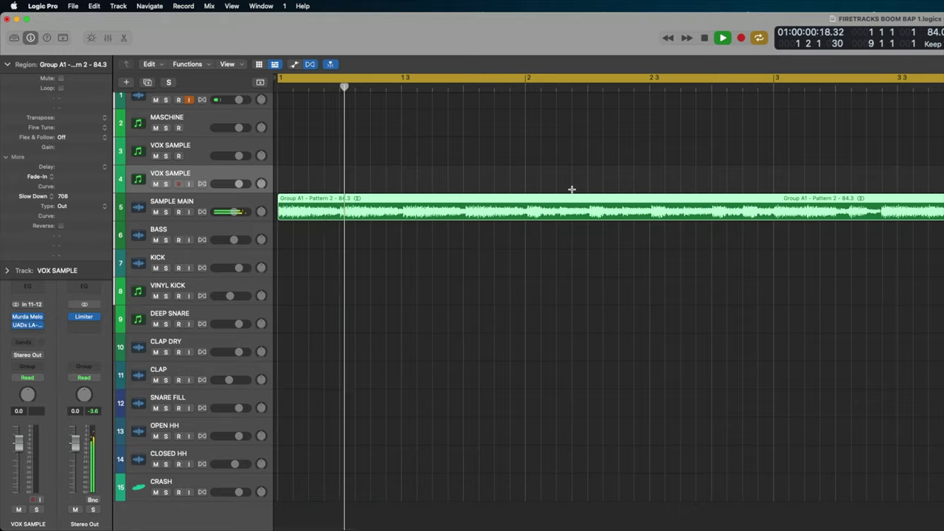
Move all regions starting from bar 9 back to bar 5 and set the cycle range to bars 5 to 13
{"action": "key", "text": "z"}
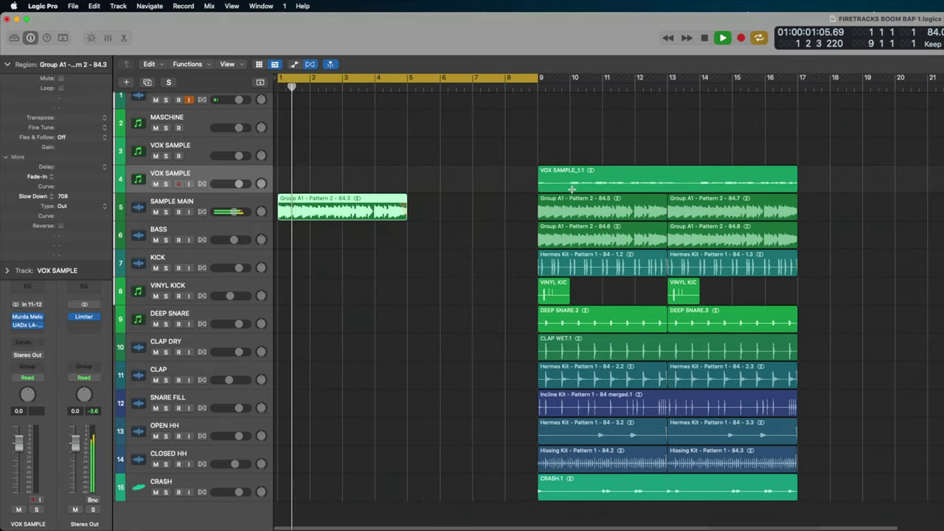
{"action": "left_click_drag", "start_coordinate": [816, 171], "coordinate": [683, 364]}
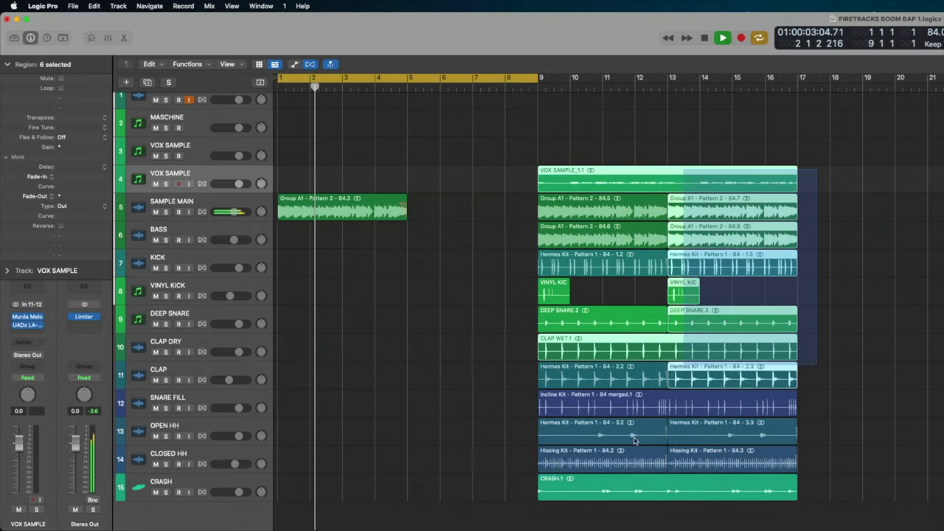
{"action": "left_click_drag", "start_coordinate": [634, 440], "coordinate": [548, 506]}
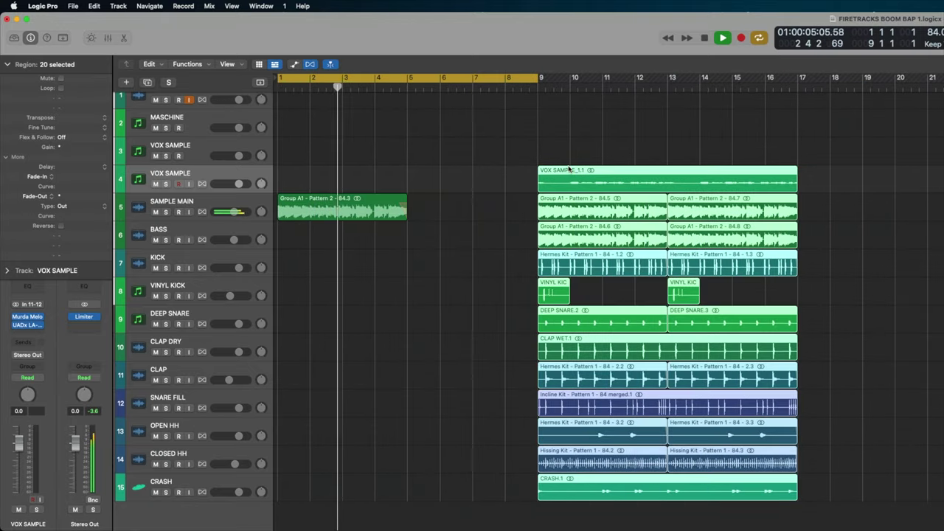
{"action": "left_click_drag", "start_coordinate": [569, 172], "coordinate": [437, 180]}
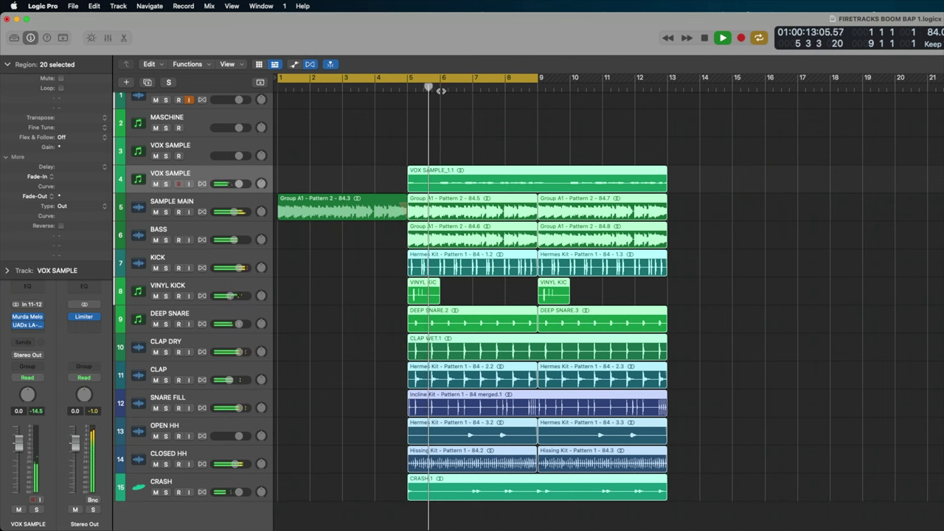
{"action": "left_click_drag", "start_coordinate": [441, 90], "coordinate": [554, 88]}
Duplicate the SAMPLE MAIN track, put the intro region on the copy, and place that track above the original SAMPLE MAIN track
{"action": "left_click", "coordinate": [258, 201]}
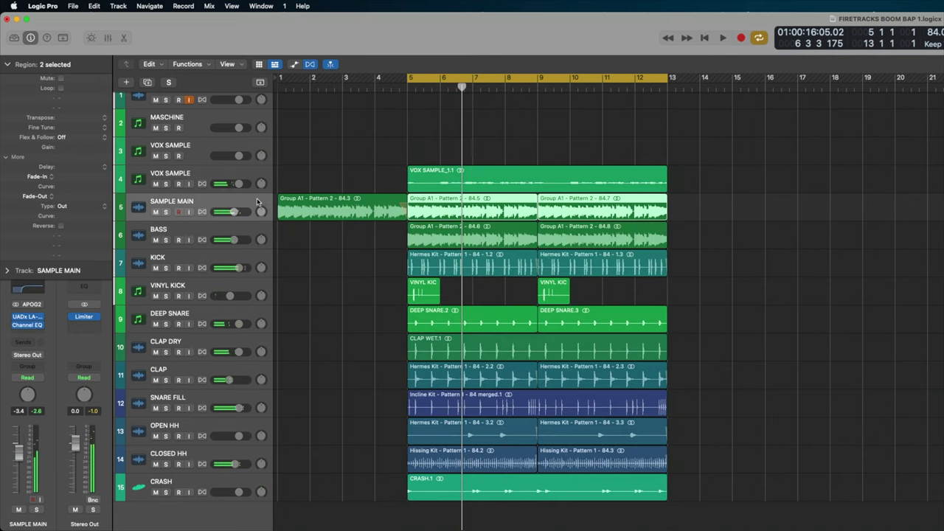
{"action": "key", "text": "super+d"}
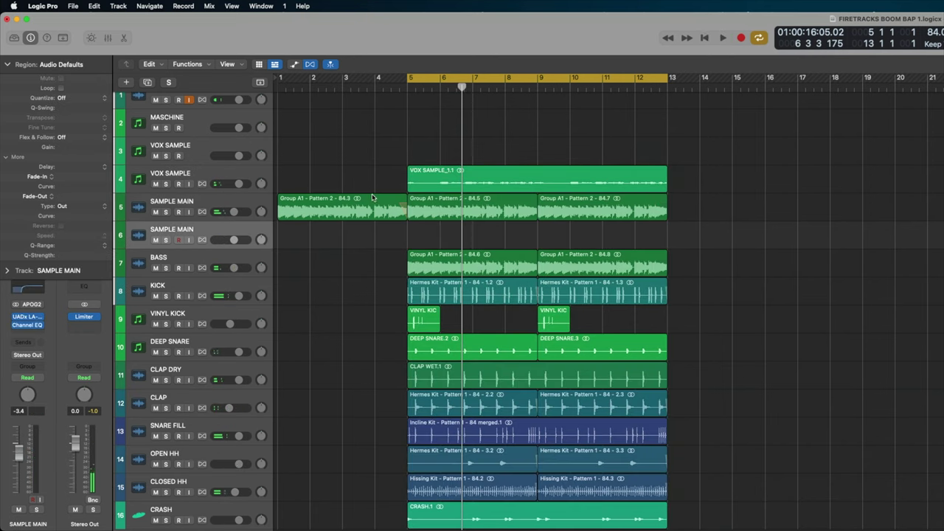
{"action": "left_click_drag", "start_coordinate": [350, 206], "coordinate": [321, 229]}
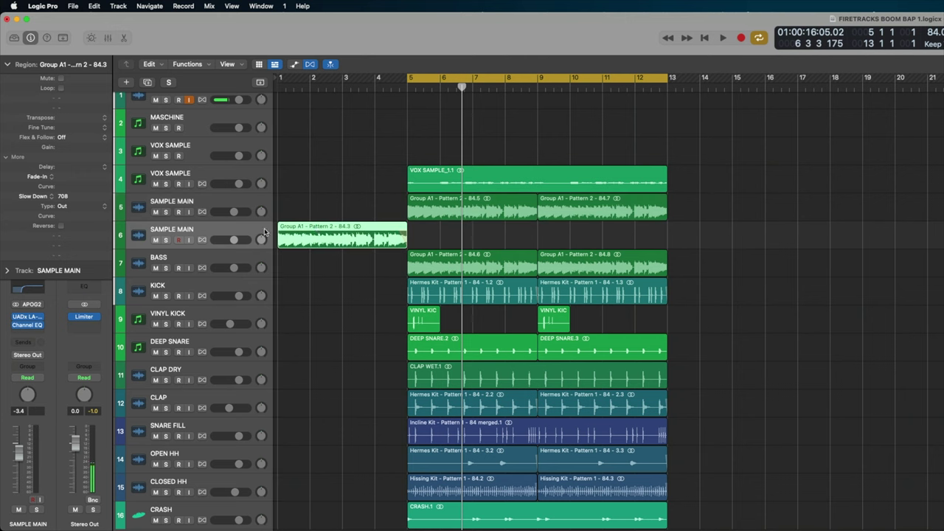
{"action": "left_click_drag", "start_coordinate": [264, 232], "coordinate": [260, 203]}
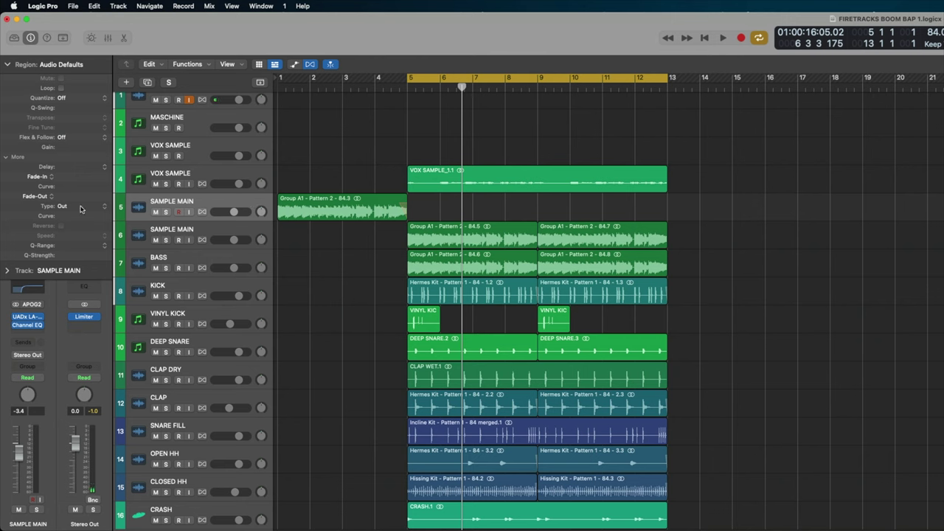
Raise the low cut to 248 Hz in the intro SAMPLE MAIN track's Channel EQ, auditioning from bar 1 with cycling off
{"action": "left_click", "coordinate": [6, 64]}
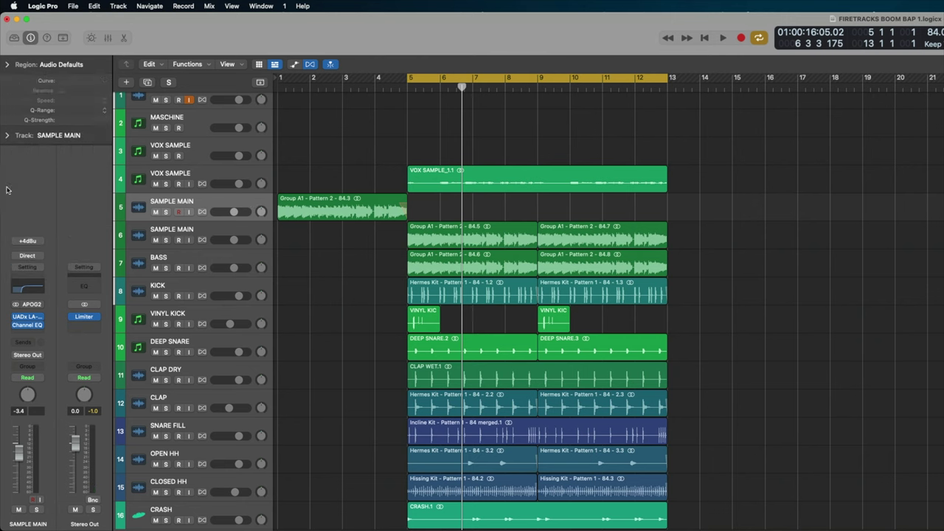
{"action": "left_click", "coordinate": [29, 326]}
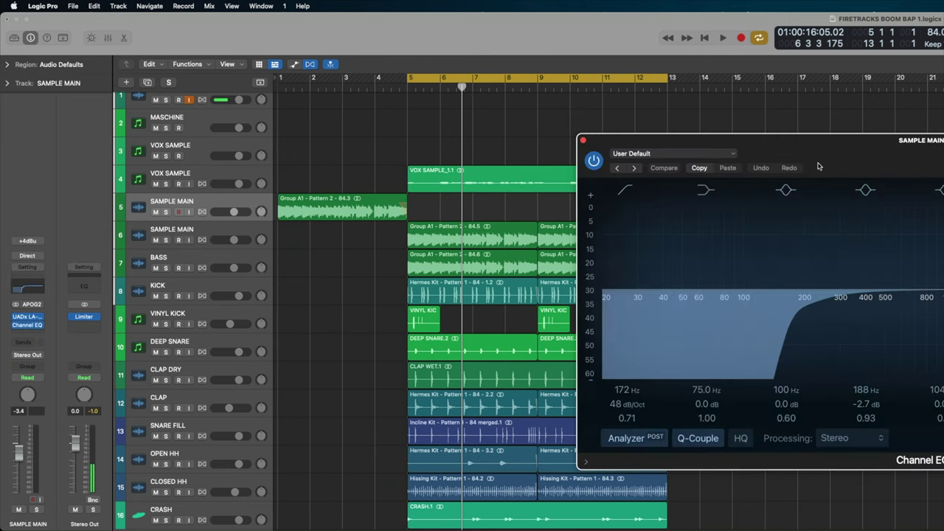
{"action": "left_click_drag", "start_coordinate": [844, 150], "coordinate": [382, 158]}
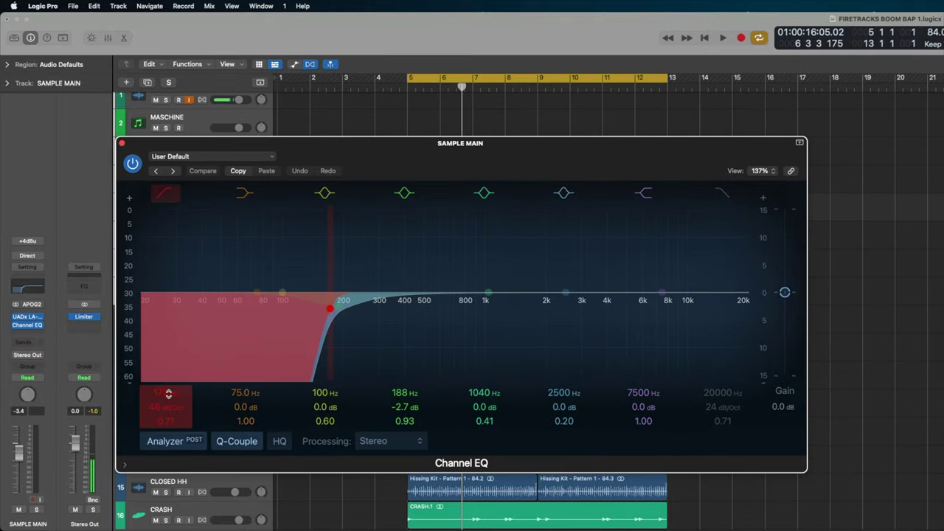
{"action": "left_click_drag", "start_coordinate": [341, 308], "coordinate": [368, 308]}
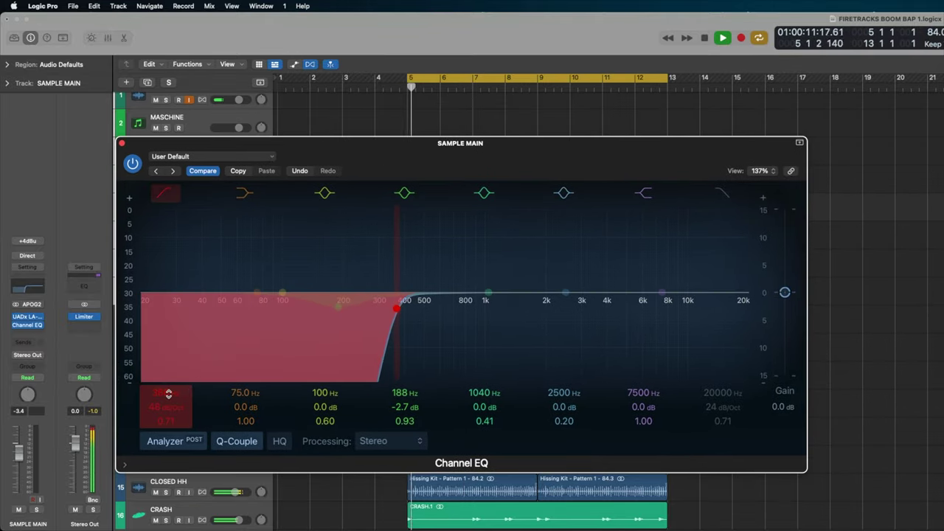
{"action": "key", "text": "c"}
{"action": "key", "text": "space"}
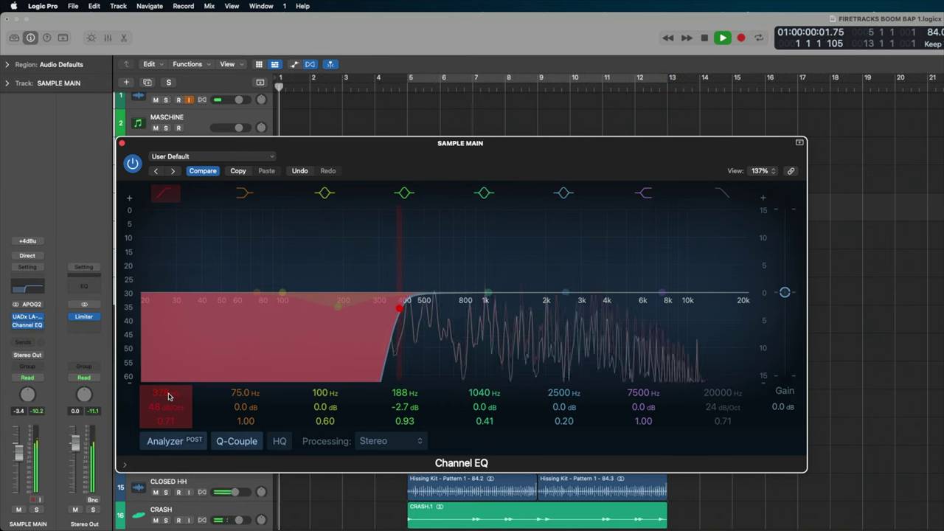
{"action": "left_click_drag", "start_coordinate": [399, 308], "coordinate": [363, 308]}
{"action": "key", "text": "space"}
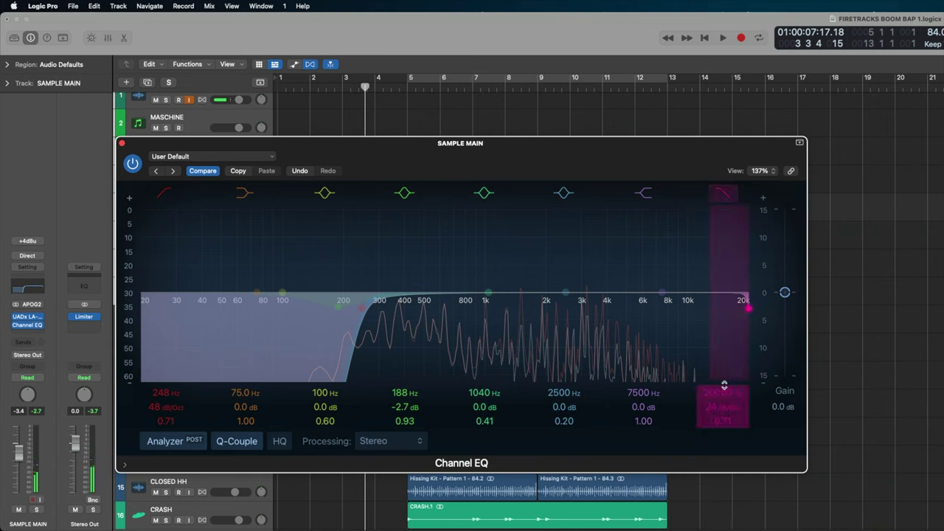
Enable the Channel EQ's 24 dB/Oct high cut and set it to 750 Hz while auditioning the intro
{"action": "mouse_move", "coordinate": [721, 392]}
{"action": "left_mouse_down"}
{"action": "mouse_move", "coordinate": [721, 435]}
{"action": "mouse_move", "coordinate": [721, 398]}
{"action": "left_mouse_up"}
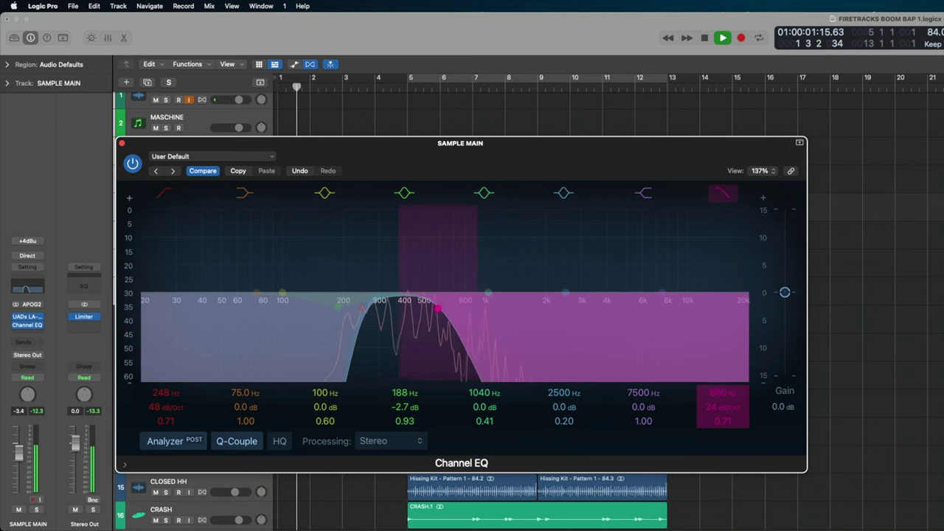
{"action": "key", "text": "space"}
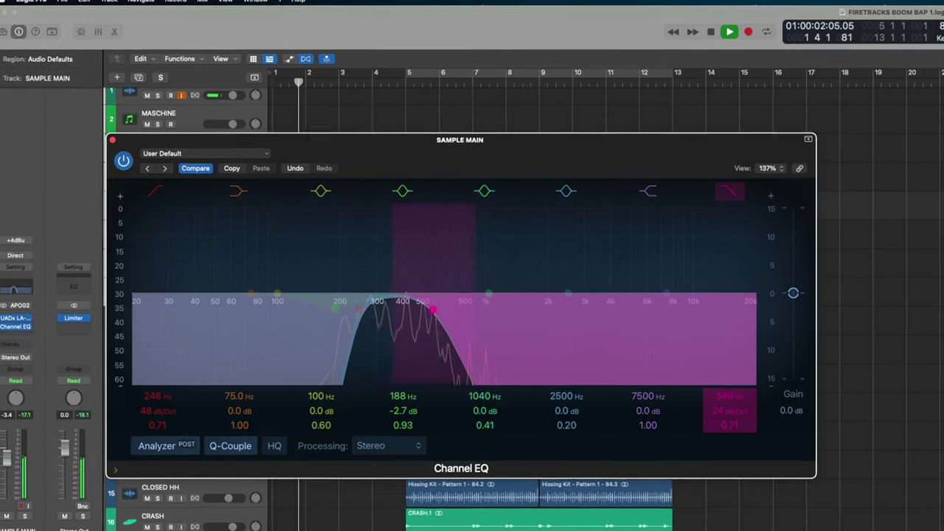
{"action": "left_click_drag", "start_coordinate": [722, 392], "coordinate": [723, 379]}
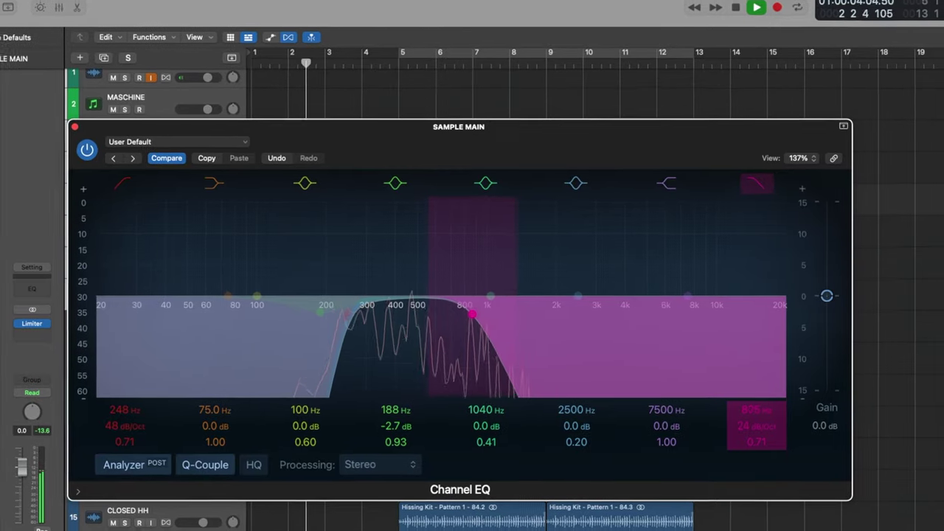
{"action": "left_click_drag", "start_coordinate": [749, 406], "coordinate": [769, 399]}
{"action": "left_click_drag", "start_coordinate": [803, 434], "coordinate": [804, 410]}
{"action": "left_click_drag", "start_coordinate": [831, 447], "coordinate": [831, 477]}
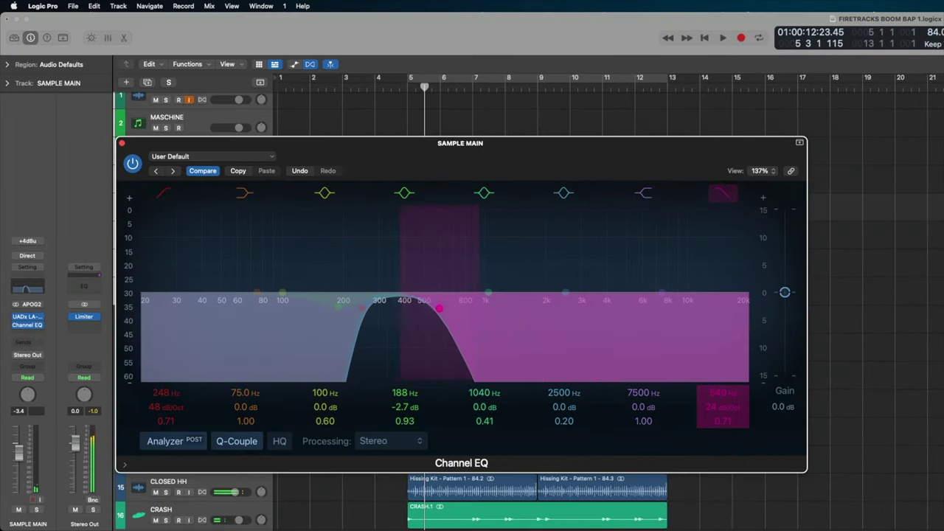
{"action": "left_click_drag", "start_coordinate": [721, 398], "coordinate": [721, 392]}
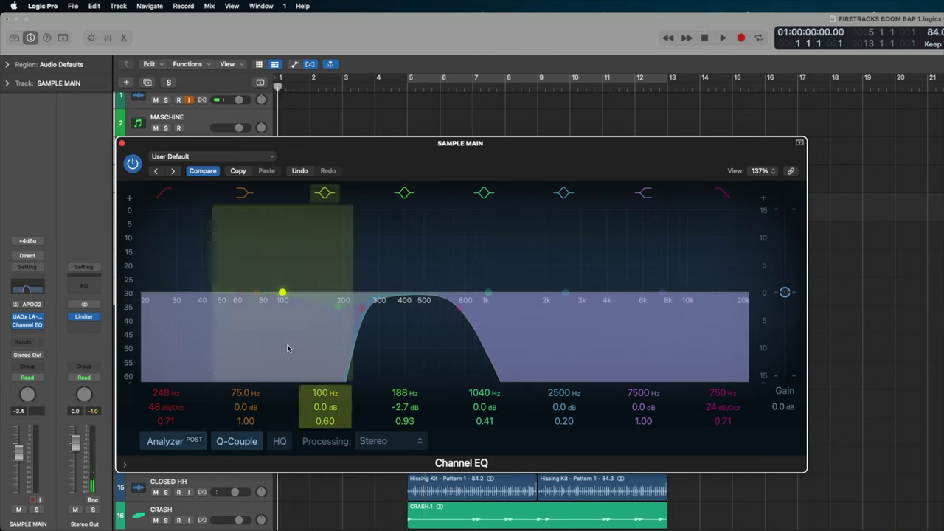
{"action": "key", "text": "space"}
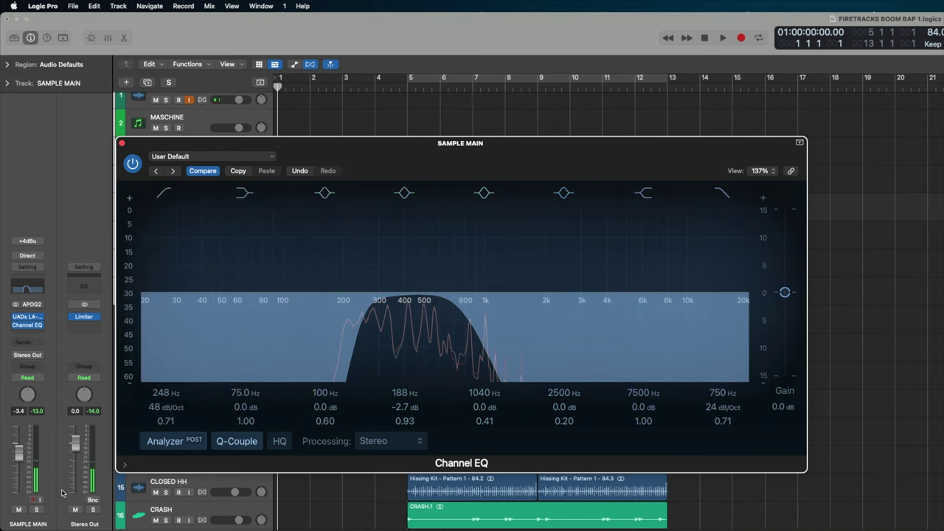
Record the Channel EQ's high cut in Latch mode across the intro SAMPLE MAIN region, sweeping from 615 Hz up to about 4000 Hz
{"action": "left_click", "coordinate": [29, 378]}
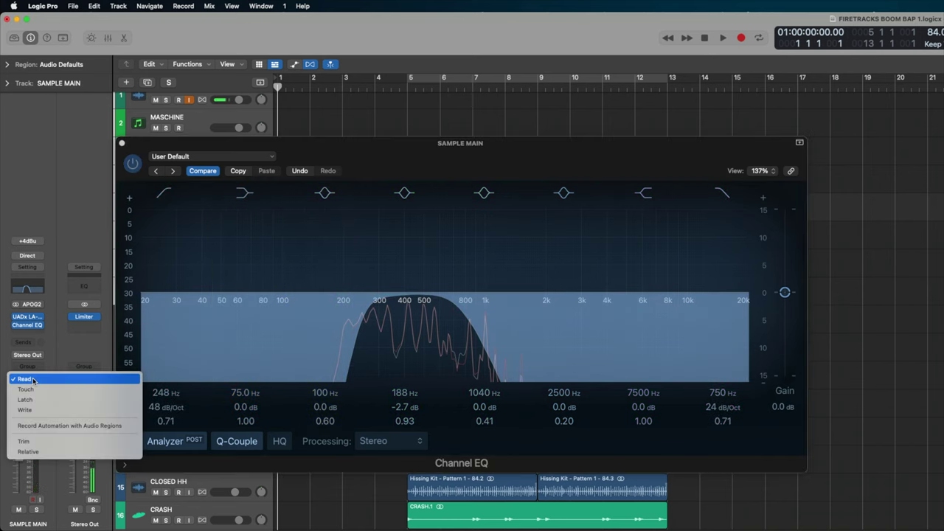
{"action": "left_click", "coordinate": [39, 400]}
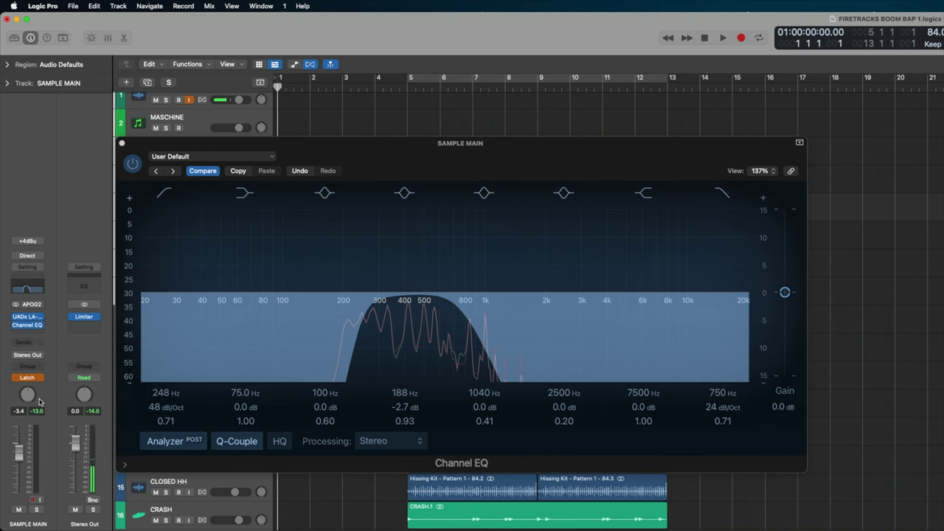
{"action": "left_click_drag", "start_coordinate": [284, 153], "coordinate": [340, 115]}
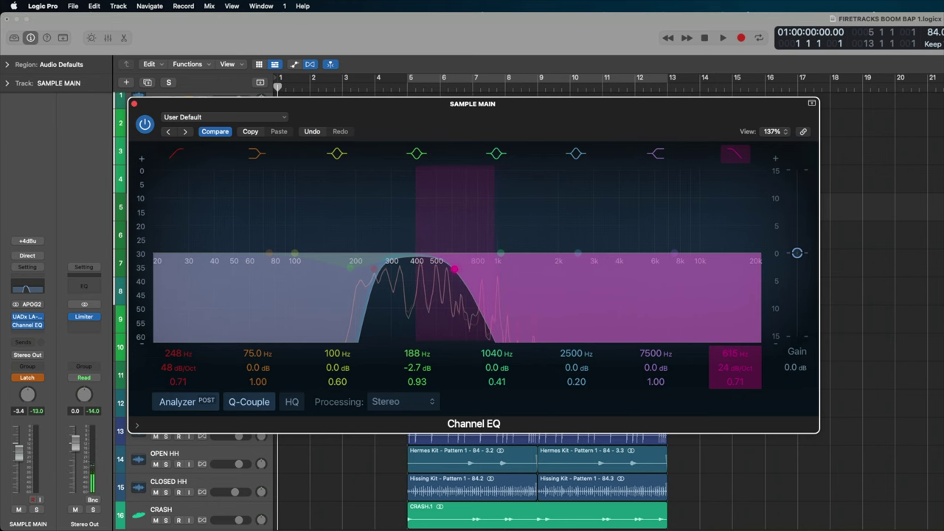
{"action": "key", "text": "space"}
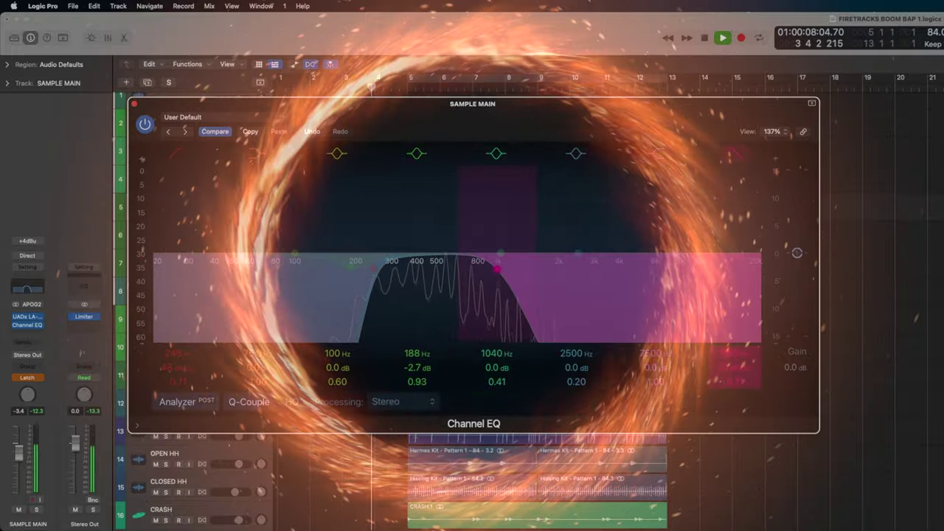
{"action": "left_click_drag", "start_coordinate": [738, 325], "coordinate": [738, 357]}
{"action": "key", "text": "space"}
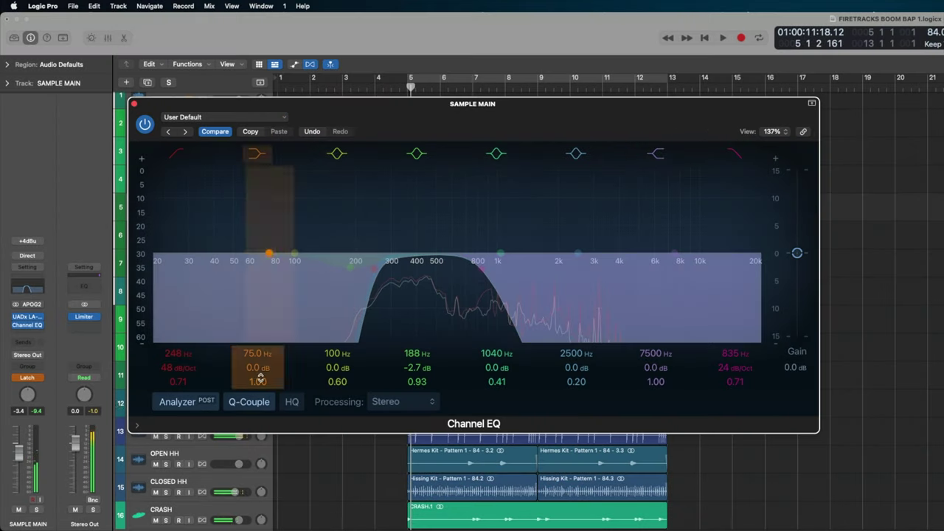
Return the intro SAMPLE MAIN track's automation mode to Read and display its Channel EQ High Cut Frequency automation
{"action": "left_click", "coordinate": [37, 380]}
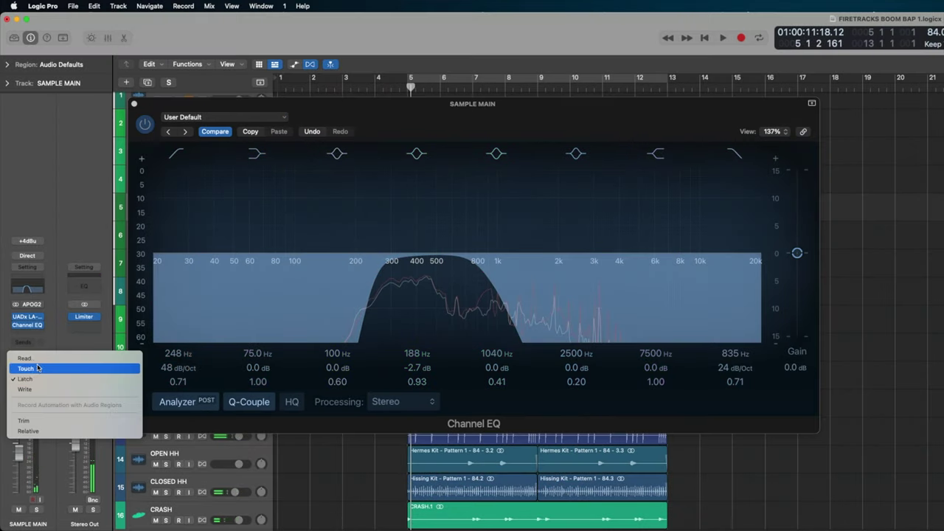
{"action": "left_click", "coordinate": [38, 362]}
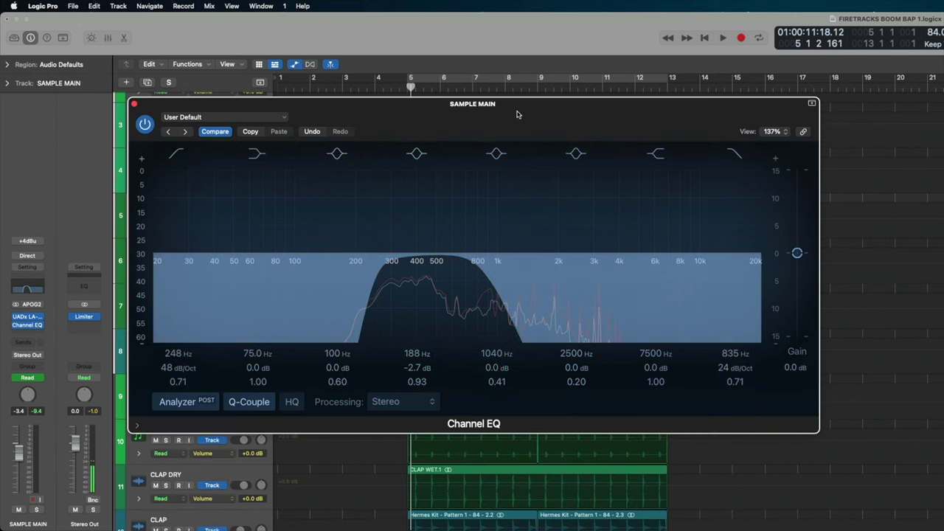
{"action": "left_click_drag", "start_coordinate": [514, 111], "coordinate": [858, 91]}
{"action": "left_click", "coordinate": [215, 229]}
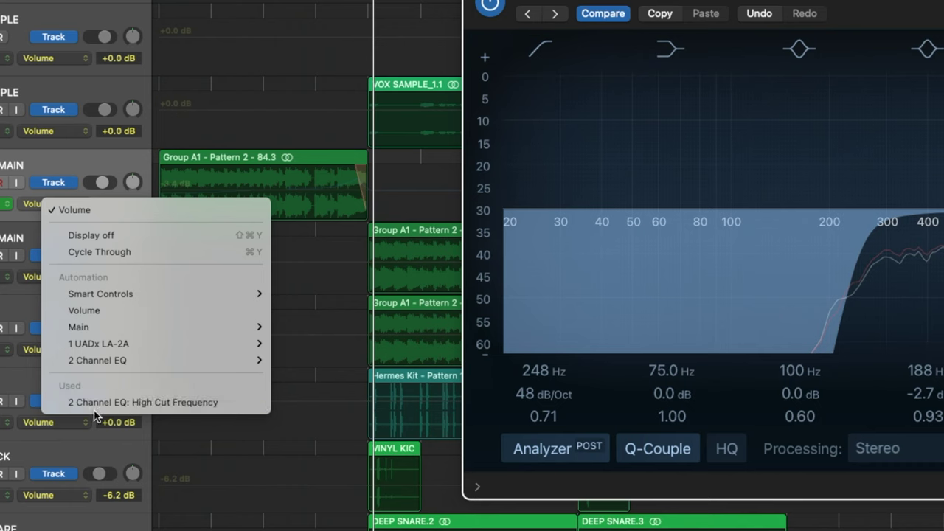
{"action": "left_click", "coordinate": [180, 404]}
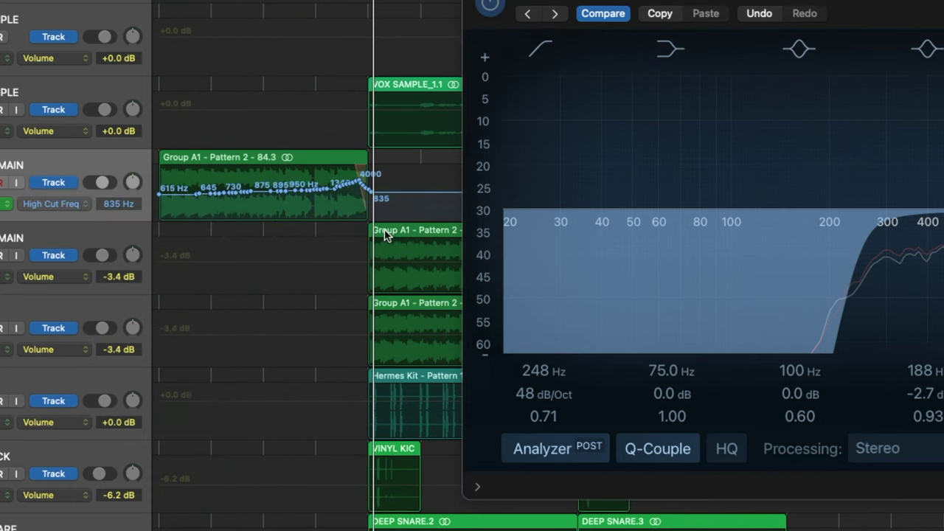
{"action": "key", "text": "z"}
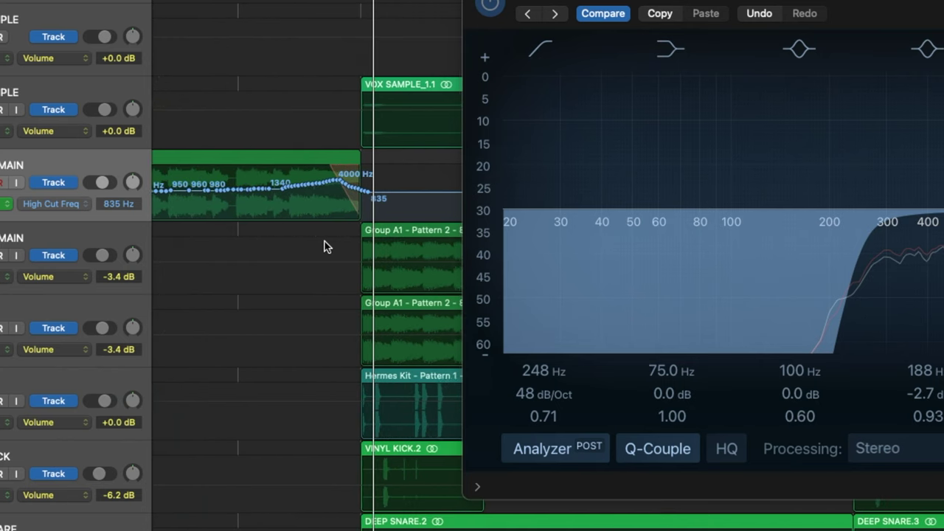
{"action": "scroll", "coordinate": [325, 246], "scroll_direction": "left", "scroll_amount": 3}
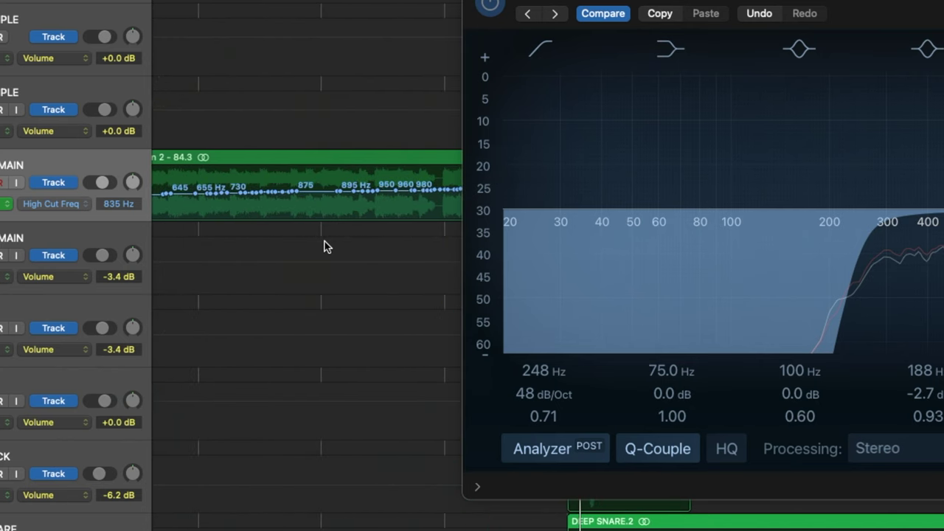
Play the arrangement from bar 1 with the Channel EQ in view to check the high cut automation into the full beat
{"action": "left_click_drag", "start_coordinate": [794, 0], "coordinate": [263, 30]}
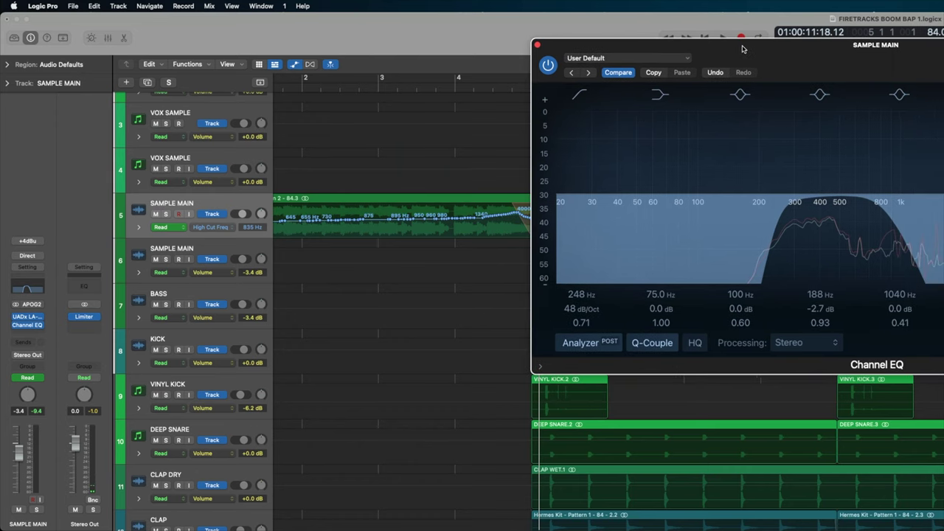
{"action": "key", "text": "space"}
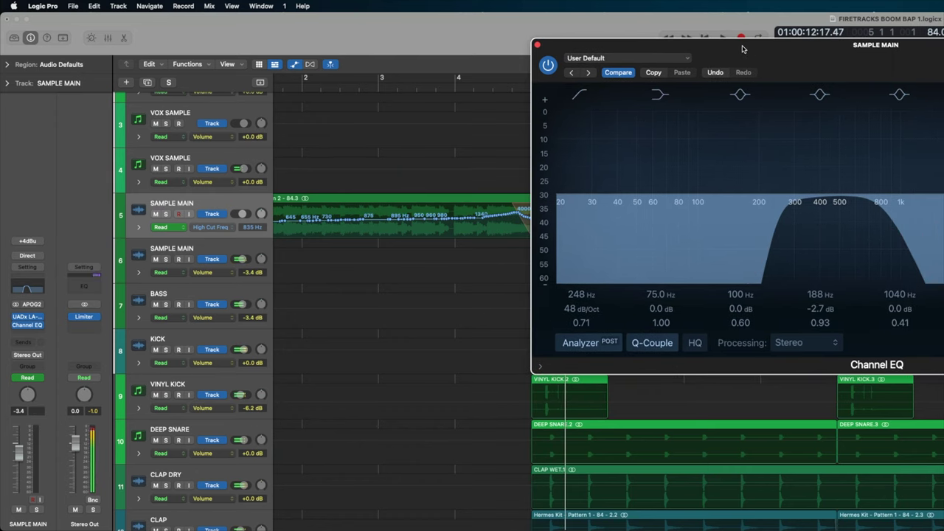
{"action": "key", "text": "Return"}
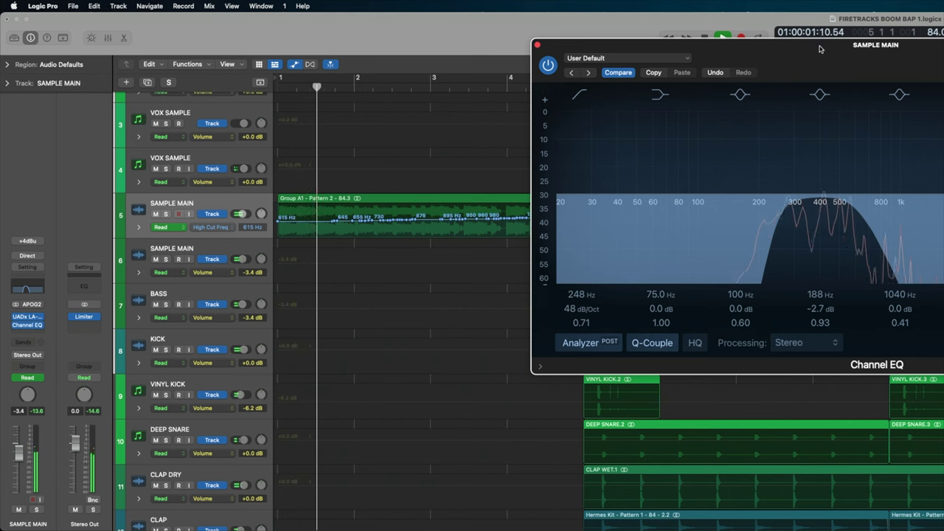
{"action": "left_click_drag", "start_coordinate": [819, 49], "coordinate": [555, 45]}
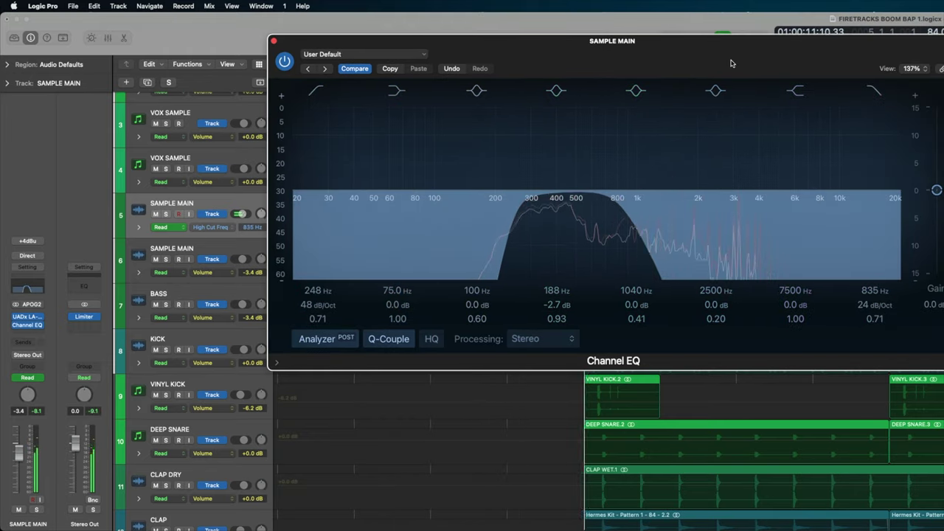
{"action": "left_click_drag", "start_coordinate": [731, 64], "coordinate": [691, 291]}
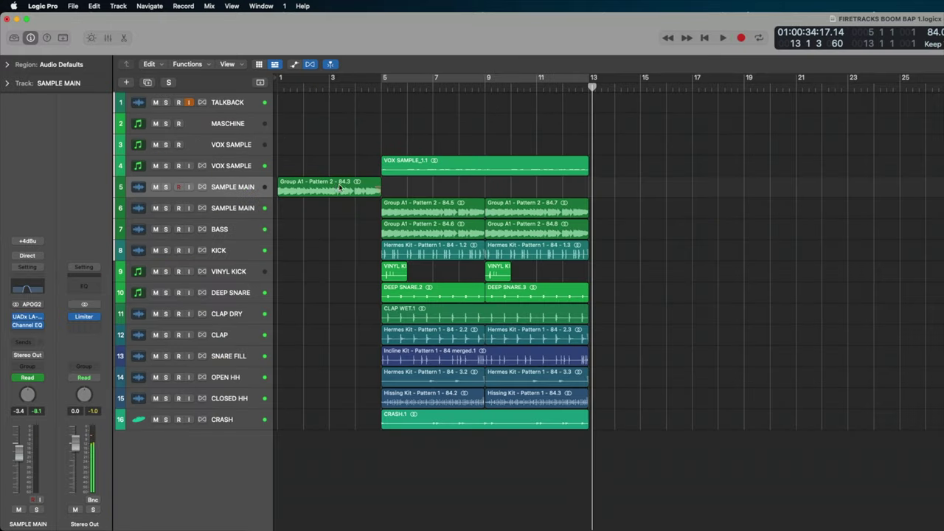
Copy the intro SAMPLE MAIN region with its automation and move the copy to bar 13, right after the full beat
{"action": "left_click", "coordinate": [336, 188]}
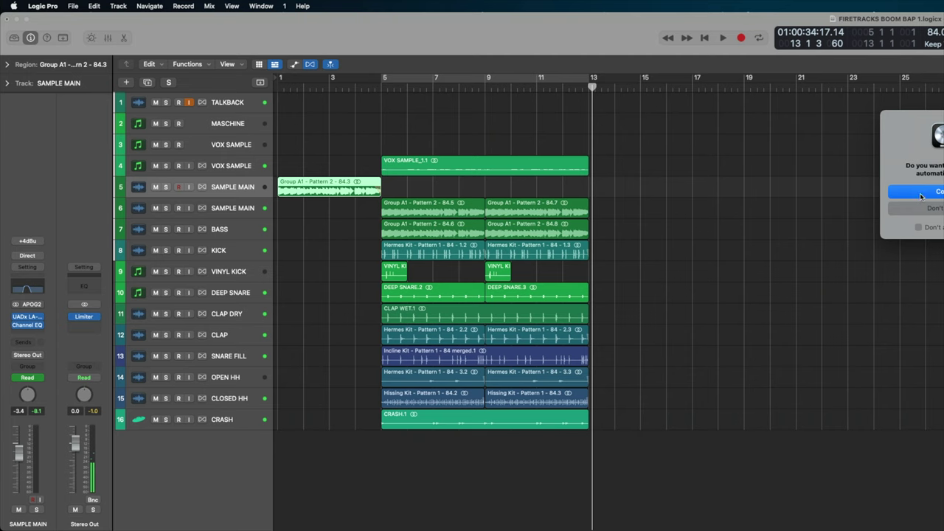
{"action": "left_click", "coordinate": [920, 193]}
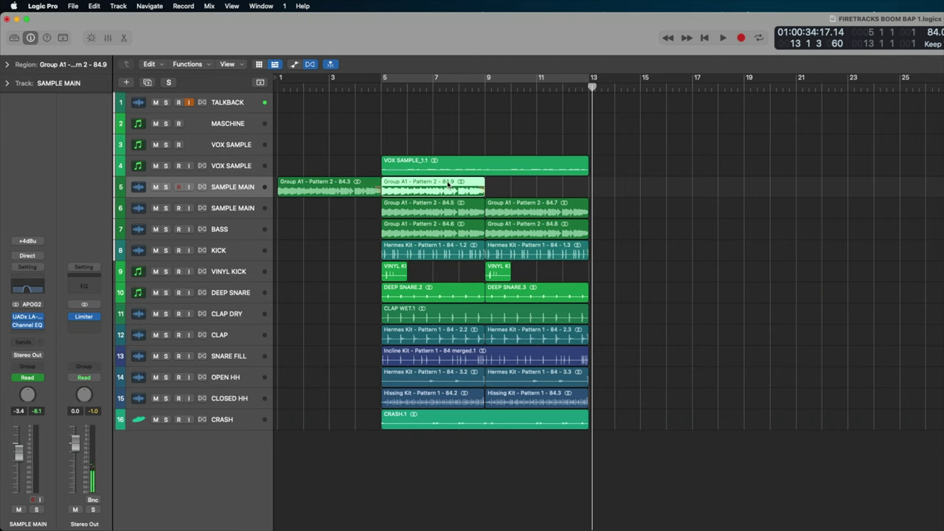
{"action": "left_click_drag", "start_coordinate": [449, 184], "coordinate": [653, 194]}
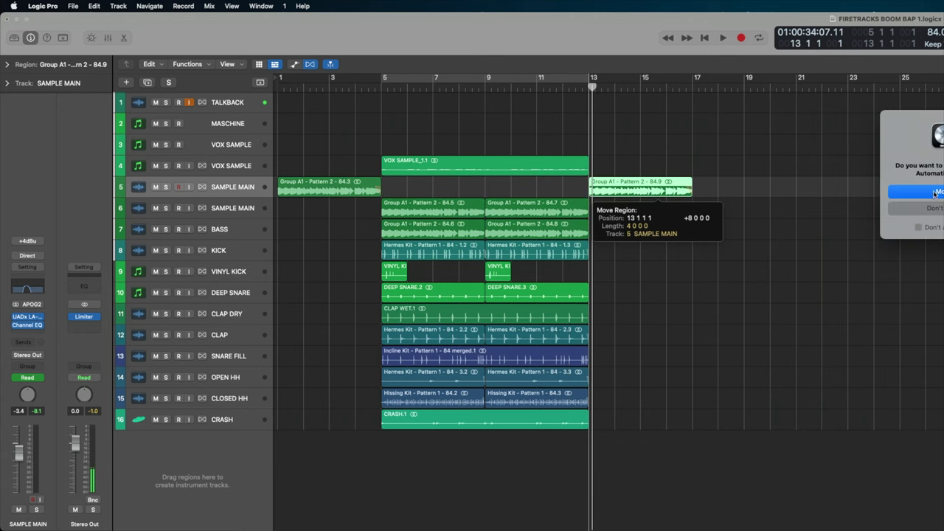
{"action": "left_click", "coordinate": [934, 193]}
Audition the transition at bar 13 and shorten the copied SAMPLE MAIN region to end at bar 15
{"action": "left_click", "coordinate": [555, 92]}
{"action": "key", "text": "space"}
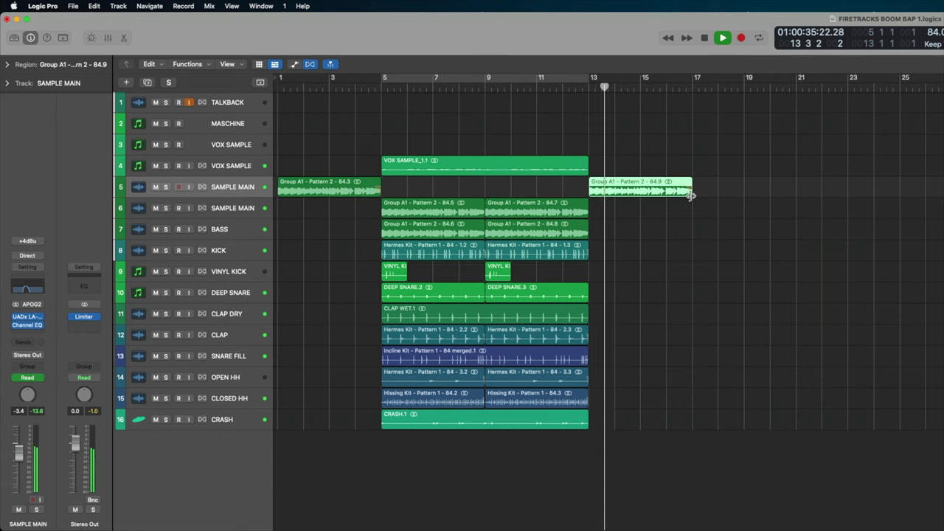
{"action": "left_click_drag", "start_coordinate": [690, 194], "coordinate": [638, 196]}
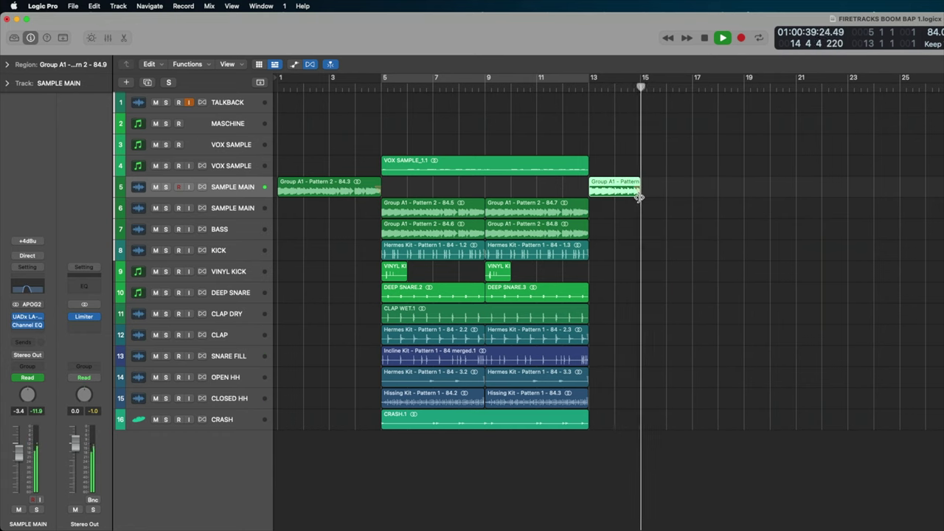
{"action": "key", "text": "space"}
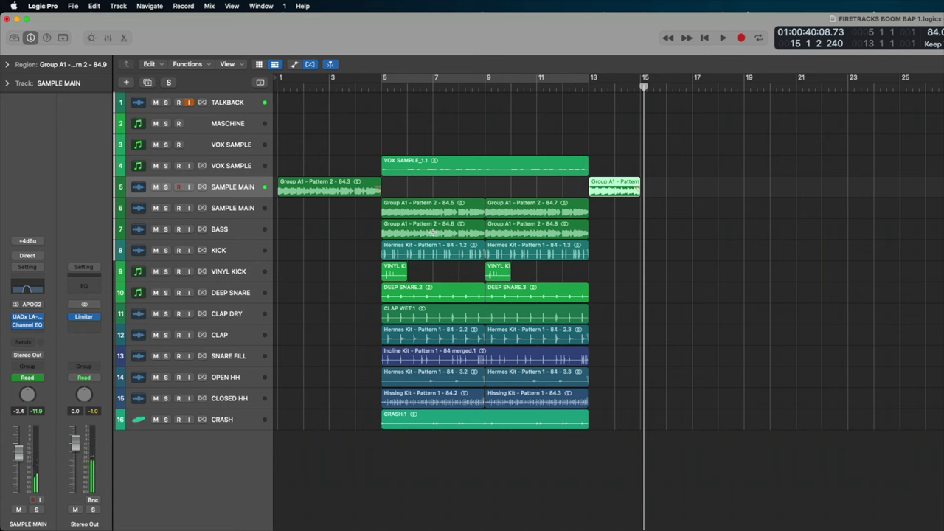